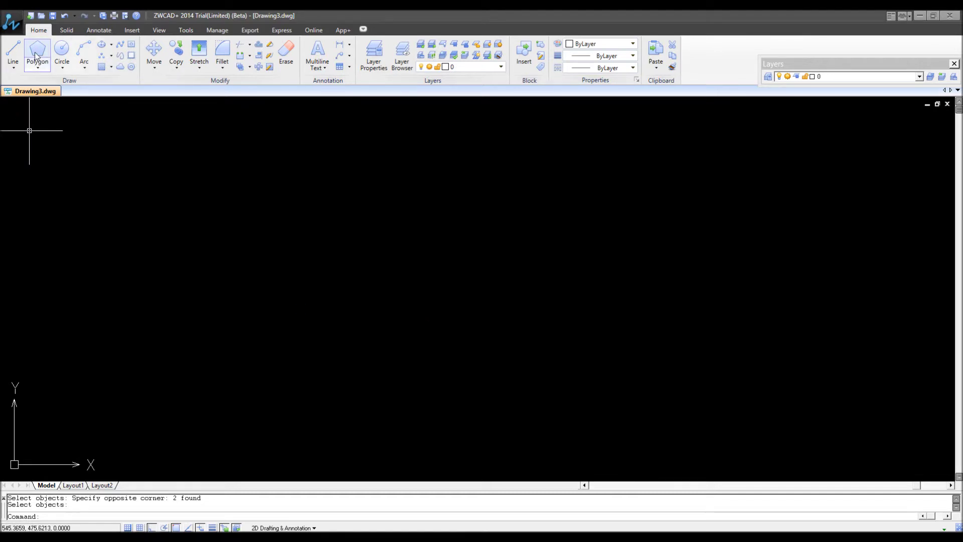
# Draw a five-sided polygon inscribed in a circle, centred mid-drawing, with one vertex pointing straight up
pyautogui.click(41, 71)
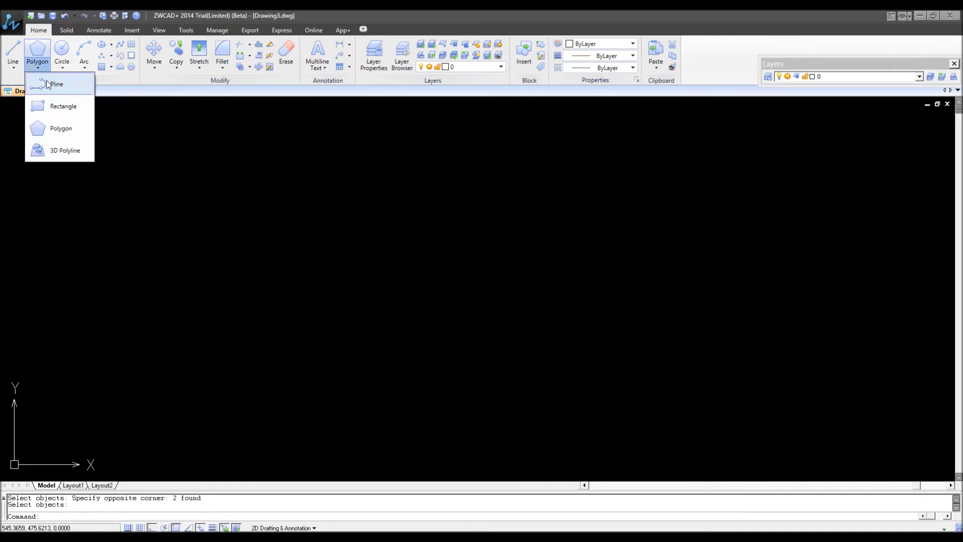
pyautogui.click(61, 150)
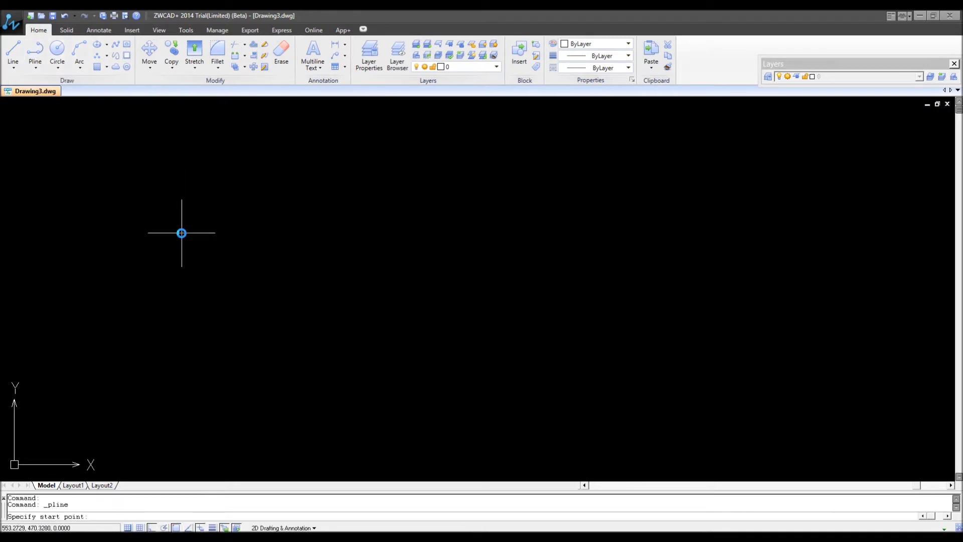
pyautogui.press('Escape')
pyautogui.press('Escape')
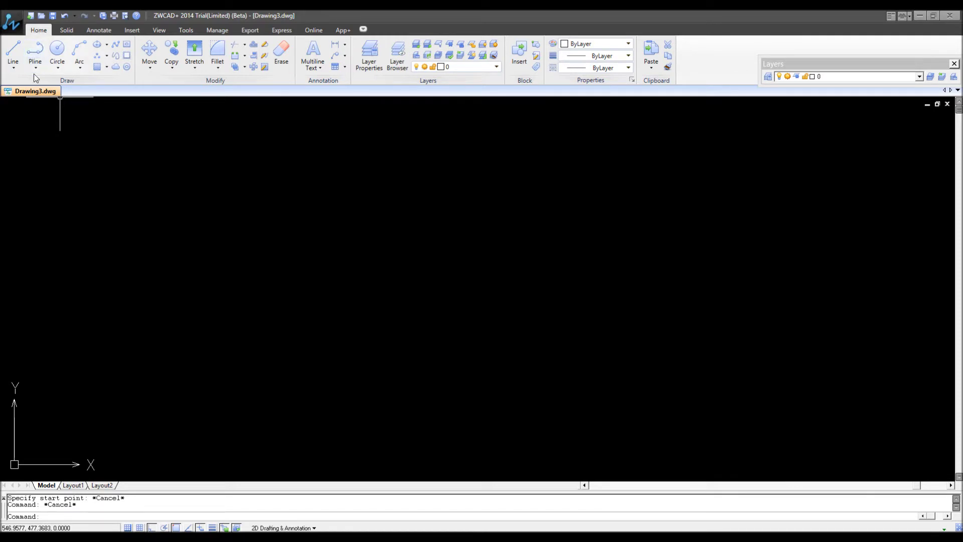
pyautogui.click(34, 67)
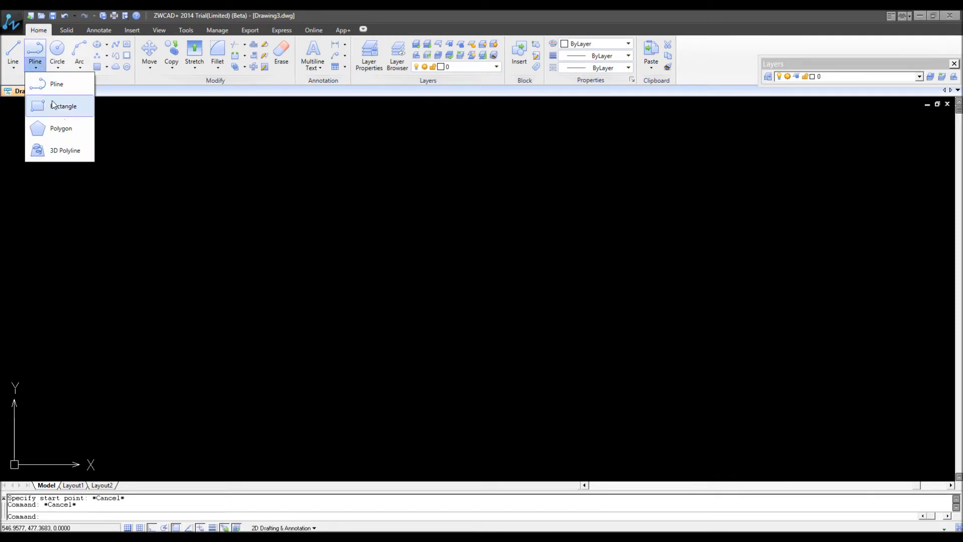
pyautogui.click(62, 132)
pyautogui.write('5')
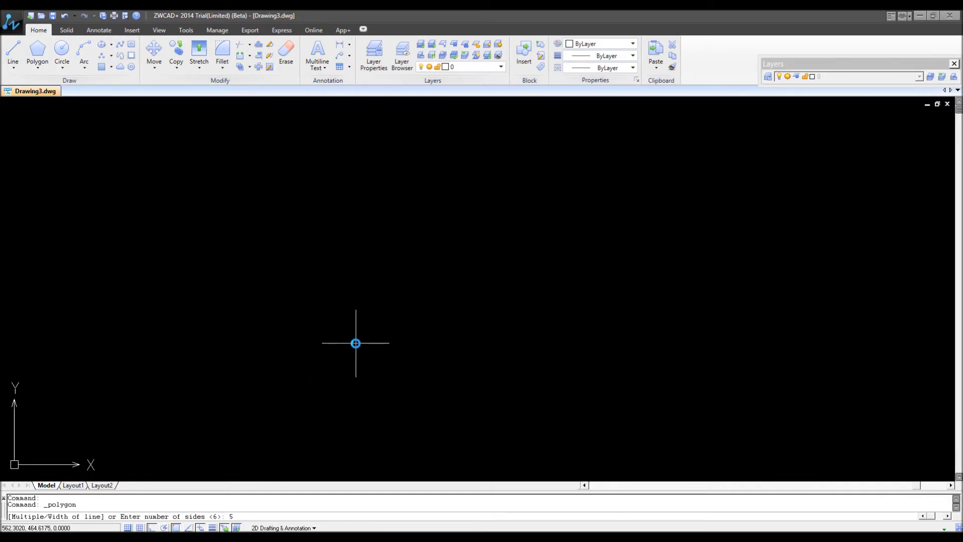
pyautogui.press('Return')
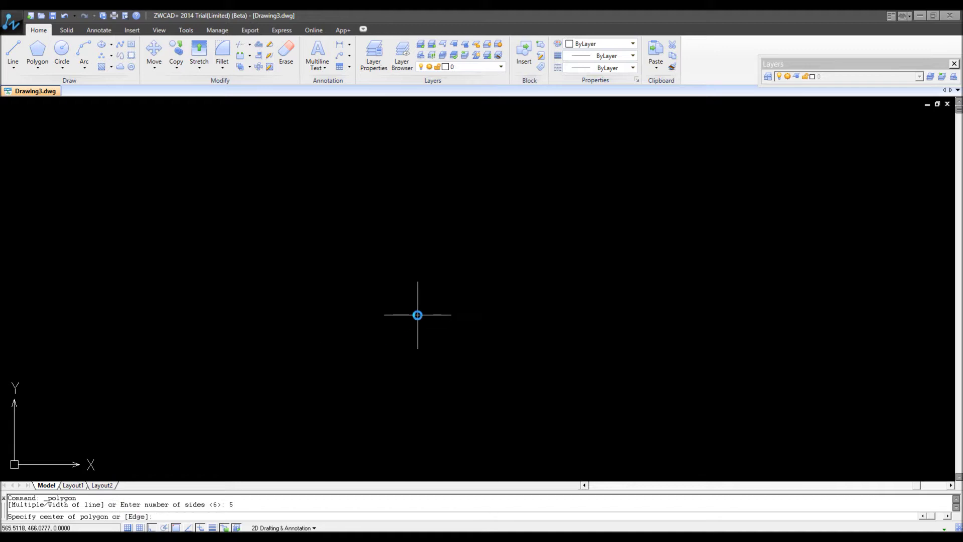
pyautogui.click(418, 315)
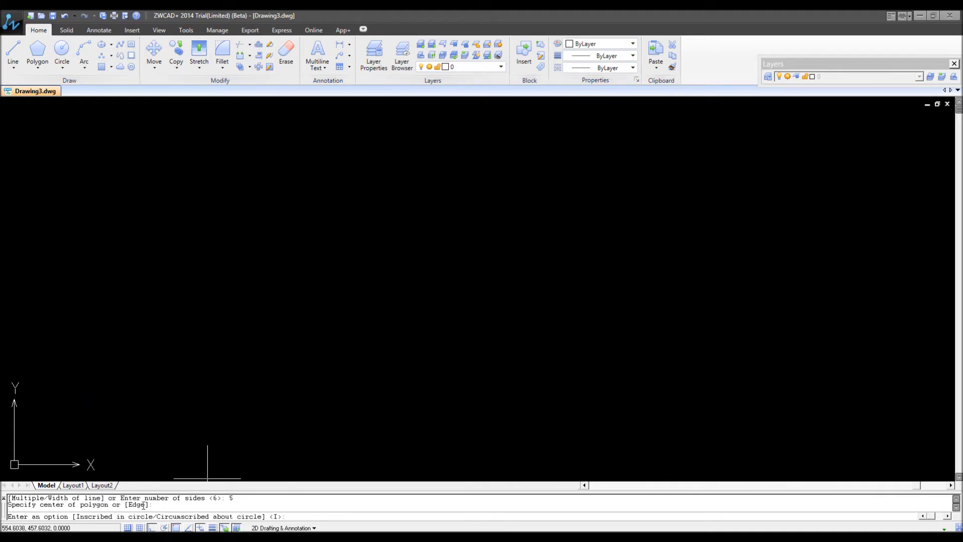
pyautogui.rightClick(320, 323)
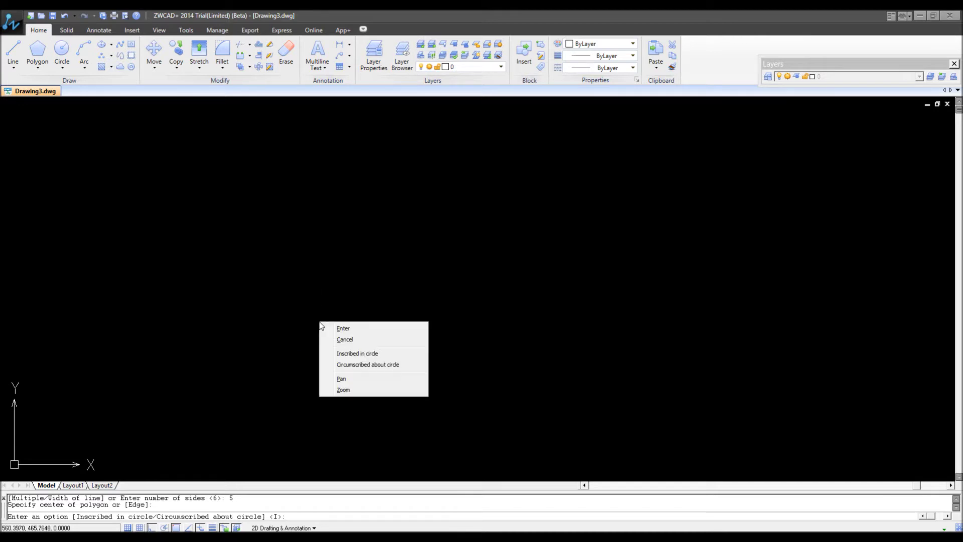
pyautogui.click(372, 354)
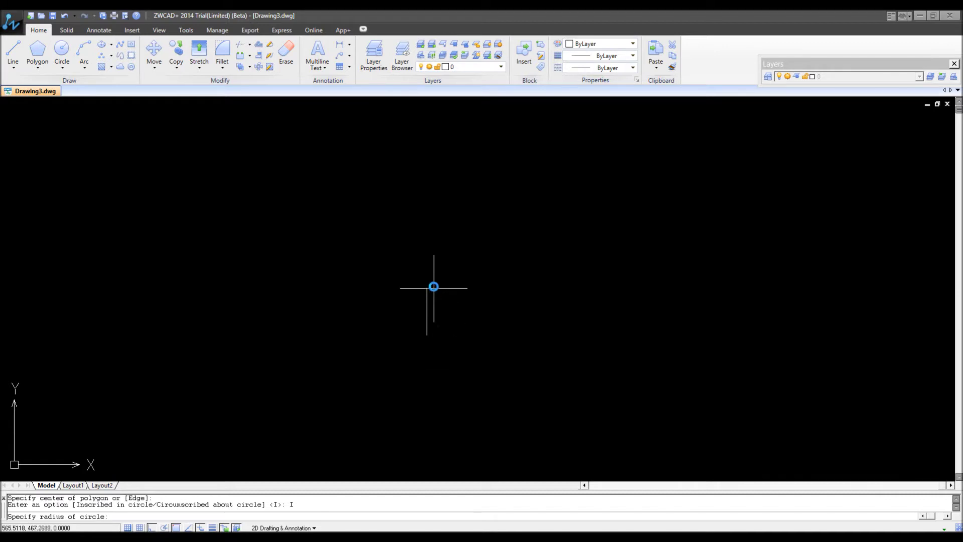
pyautogui.press('F8')
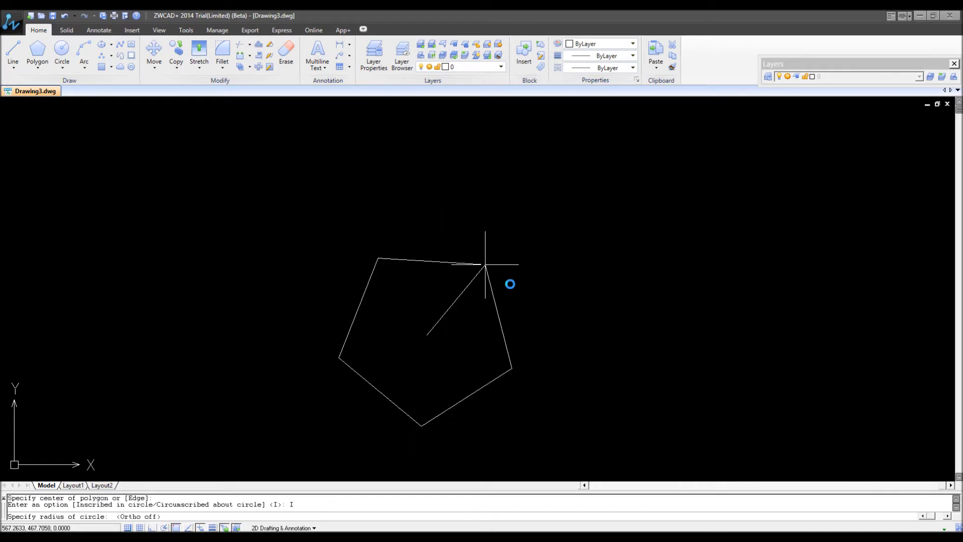
pyautogui.press('F8')
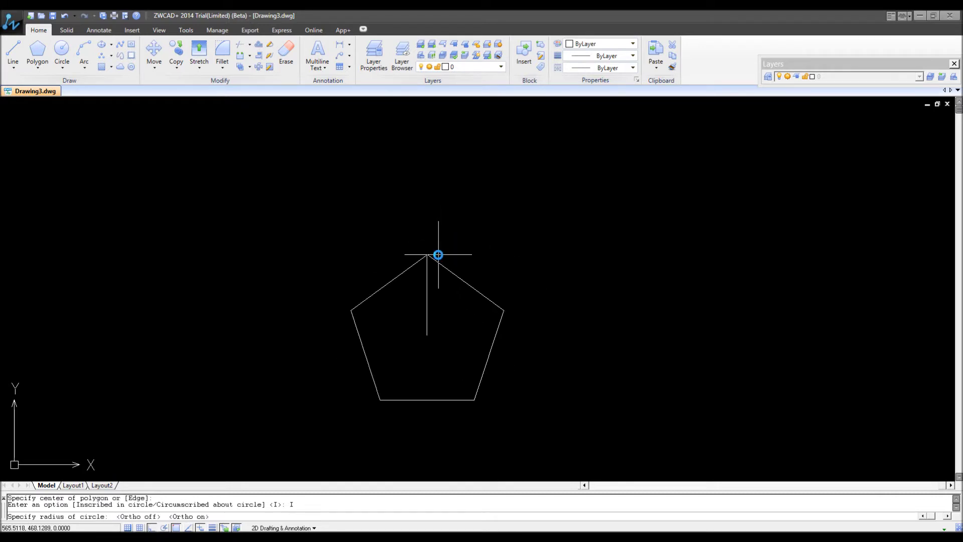
pyautogui.click(440, 263)
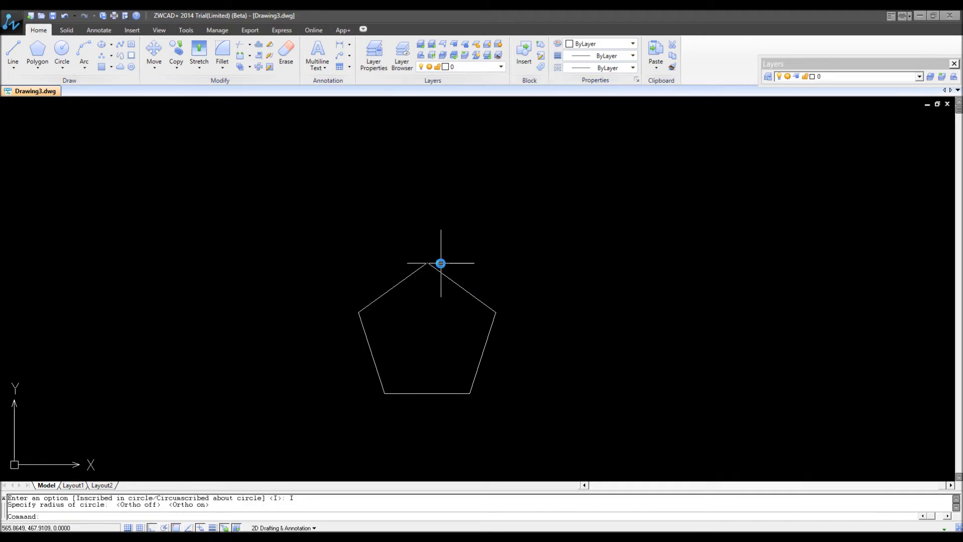
# Select the pentagon and set its colour to Red
pyautogui.click(451, 258)
pyautogui.click(392, 290)
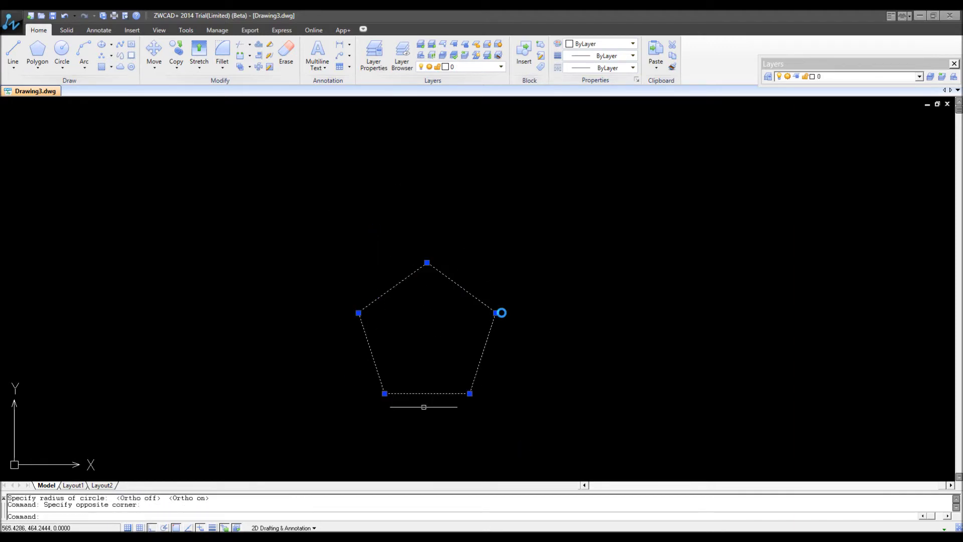
pyautogui.click(597, 45)
pyautogui.click(585, 79)
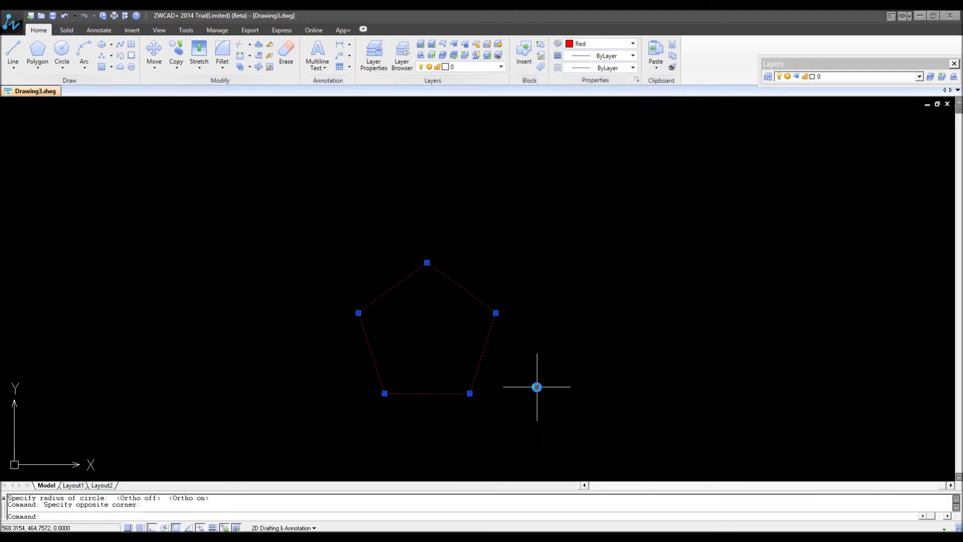
pyautogui.press('Escape')
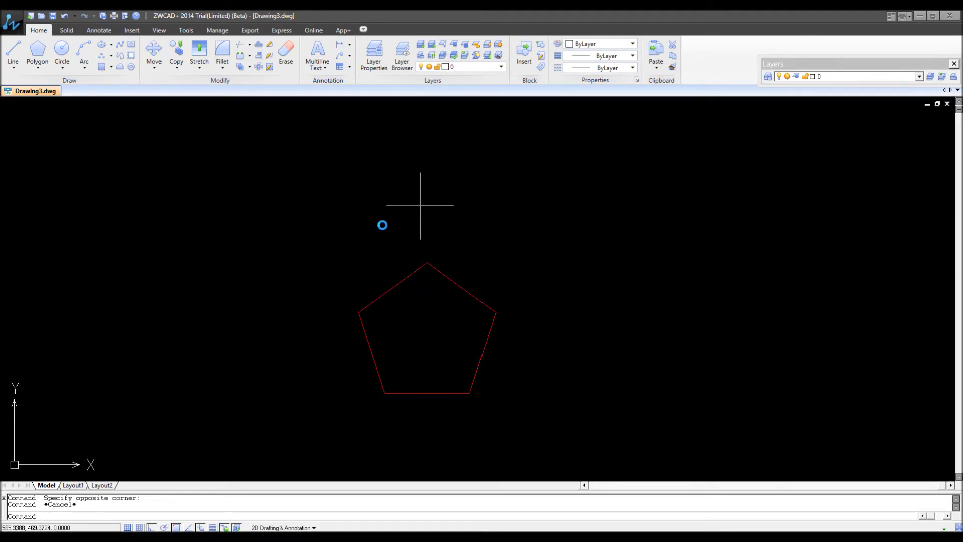
pyautogui.click(39, 56)
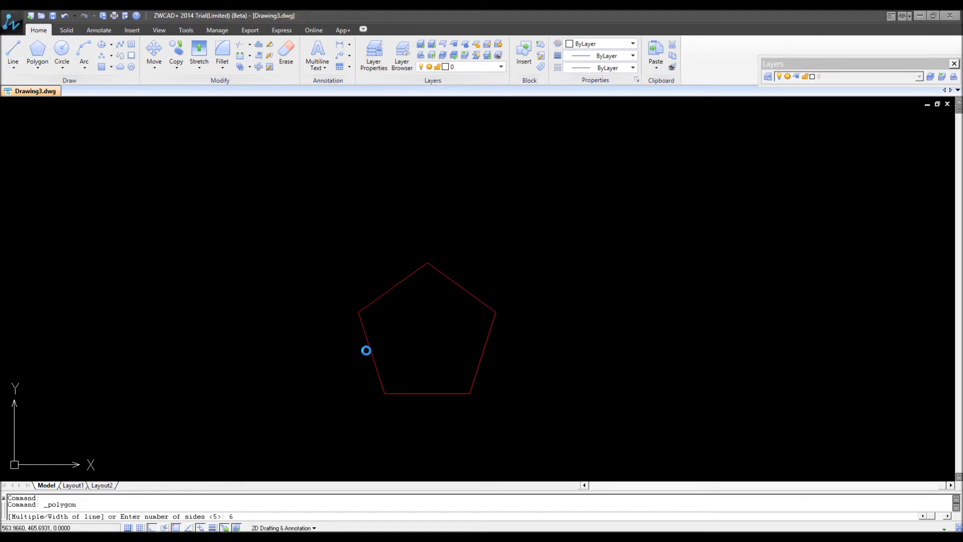
# Draw a six-sided polygon by edge from the pentagon's left vertex to its top vertex
pyautogui.press('Return')
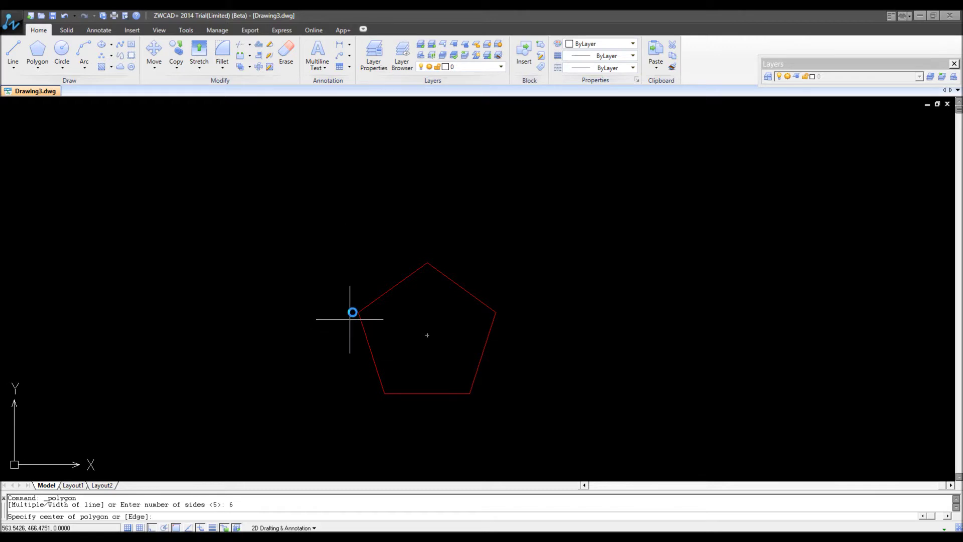
pyautogui.rightClick(374, 201)
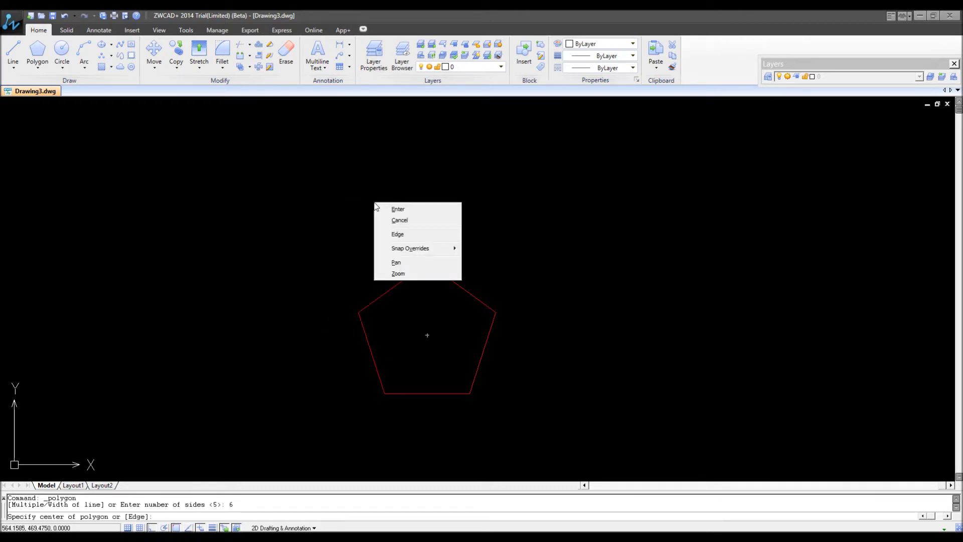
pyautogui.click(432, 237)
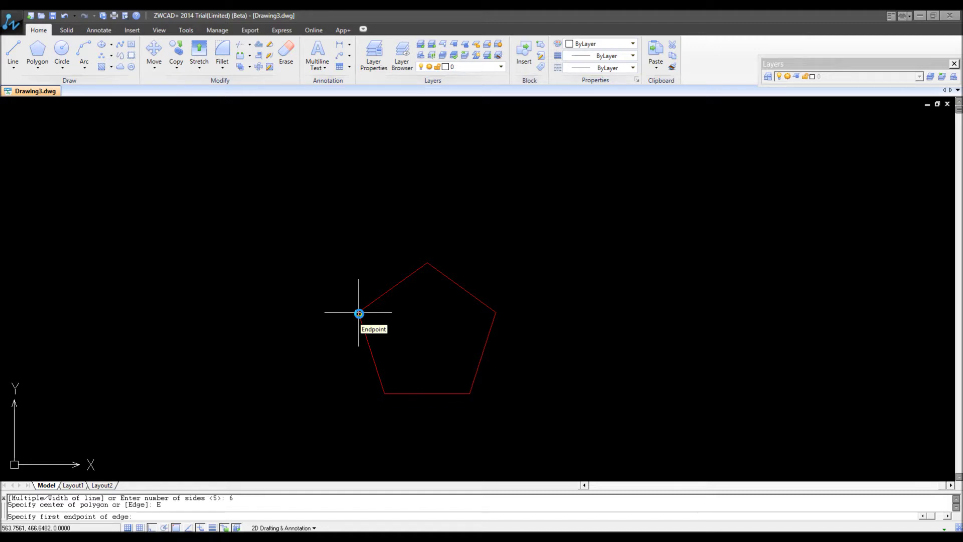
pyautogui.click(359, 313)
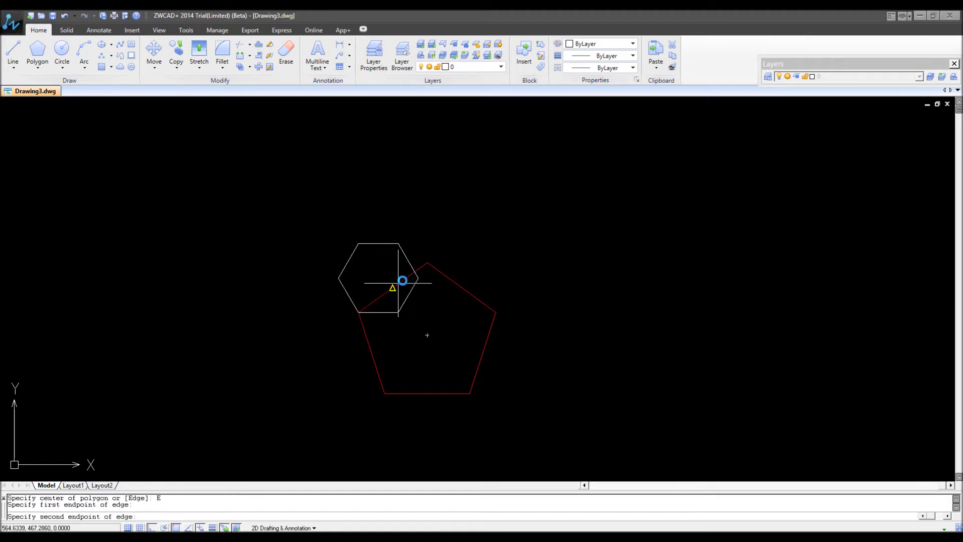
pyautogui.click(425, 261)
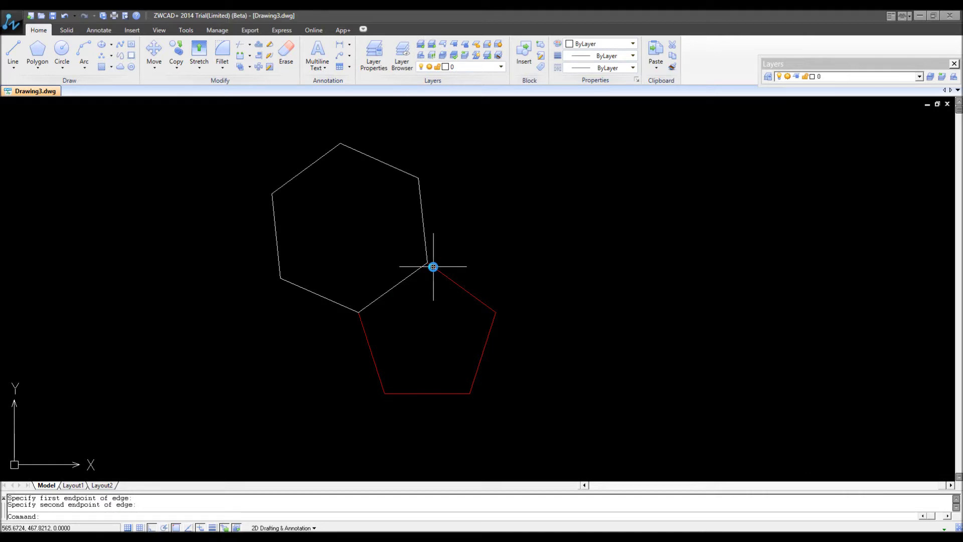
# Mirror the hexagon about a vertical line through the pentagon's top vertex, keeping the original
pyautogui.write('mi')
pyautogui.press('Return')
pyautogui.click(436, 240)
pyautogui.click(421, 254)
pyautogui.press('Return')
pyautogui.click(426, 258)
pyautogui.click(434, 151)
pyautogui.press('Return')
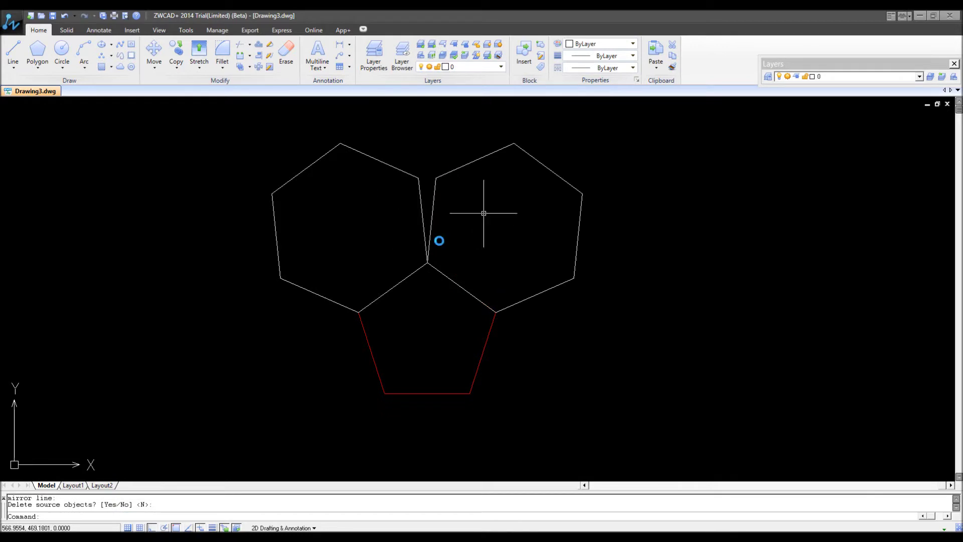
# Create two vertical viewports and show the left one in Southwest isometric view
pyautogui.click(157, 31)
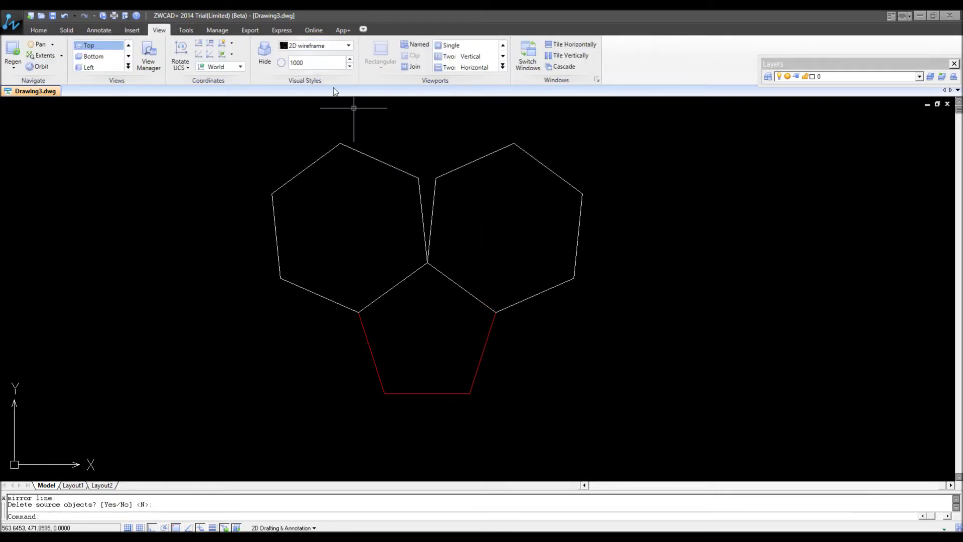
pyautogui.click(472, 56)
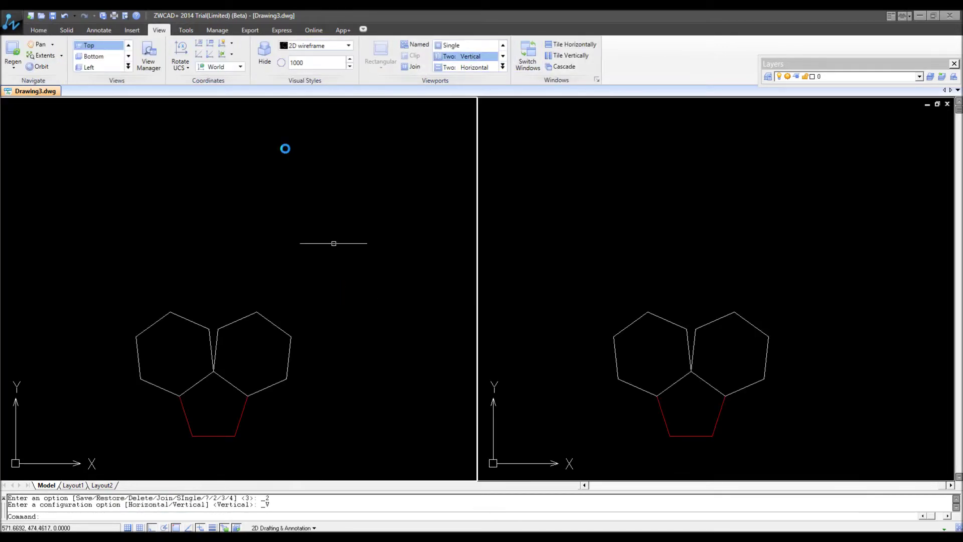
pyautogui.click(129, 57)
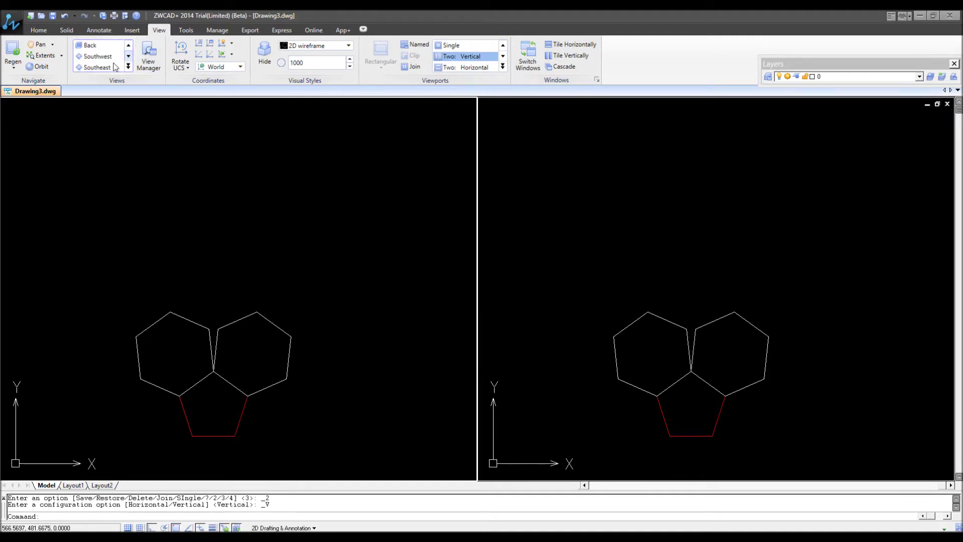
pyautogui.click(114, 56)
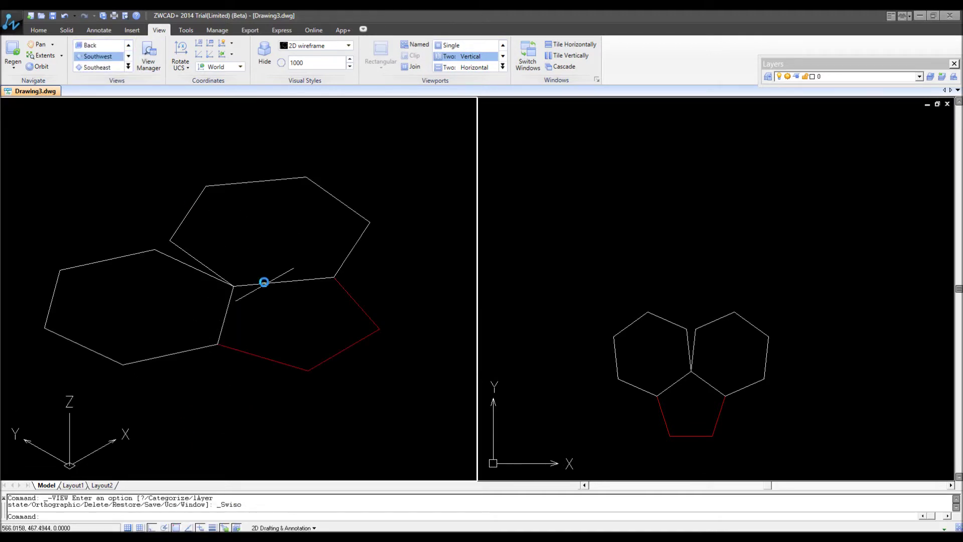
pyautogui.click(679, 323)
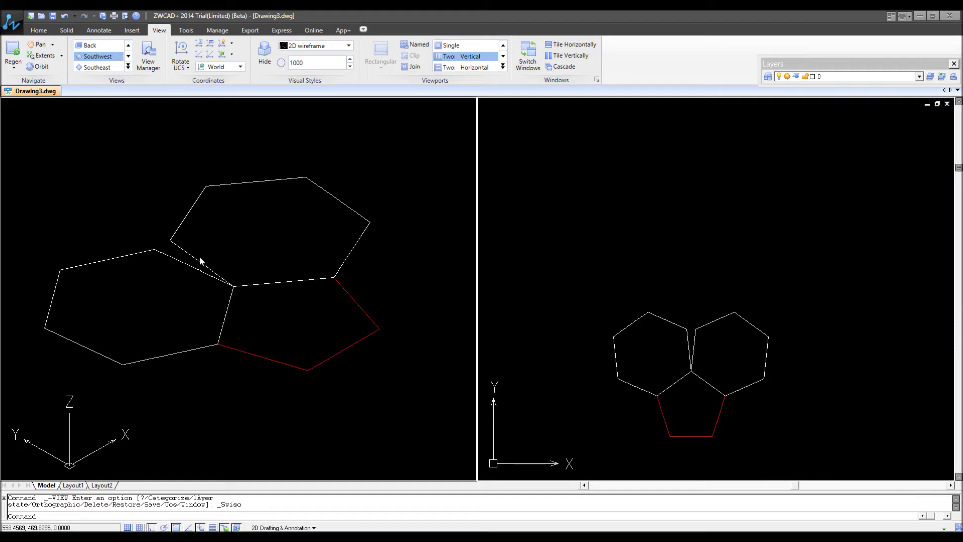
pyautogui.click(221, 290)
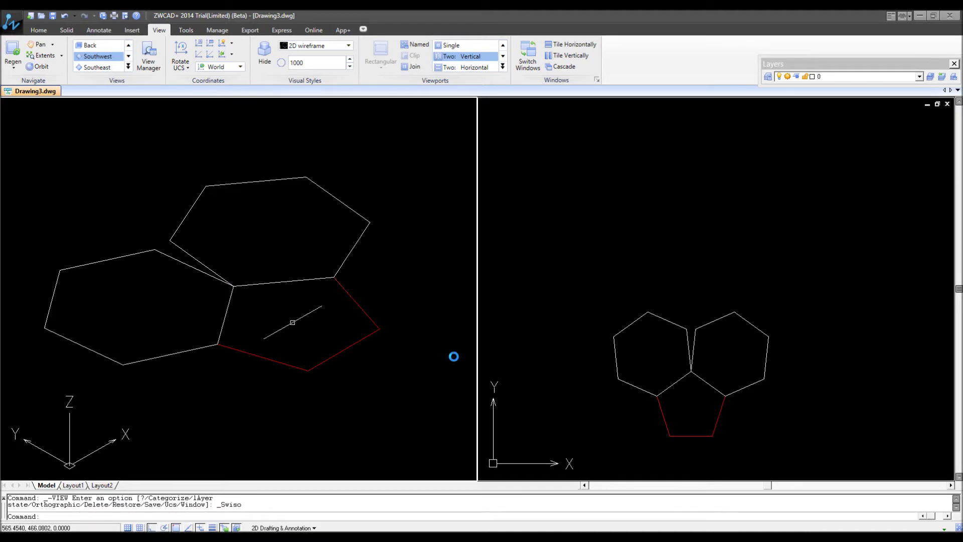
pyautogui.scroll(3, 694, 361)
pyautogui.click(680, 362)
pyautogui.click(659, 344)
pyautogui.moveTo(699, 315); pyautogui.dragTo(723, 240, button='middle')
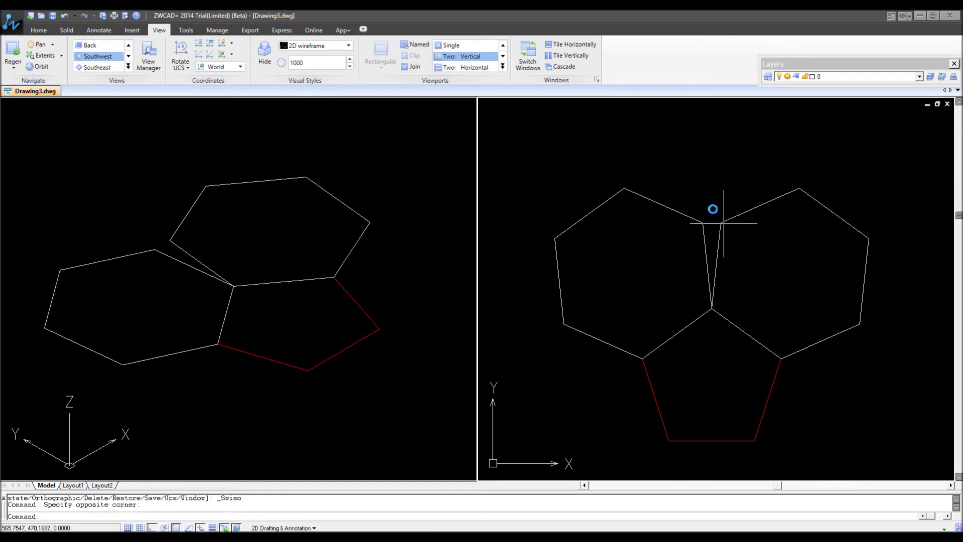
pyautogui.scroll(2, 703, 218)
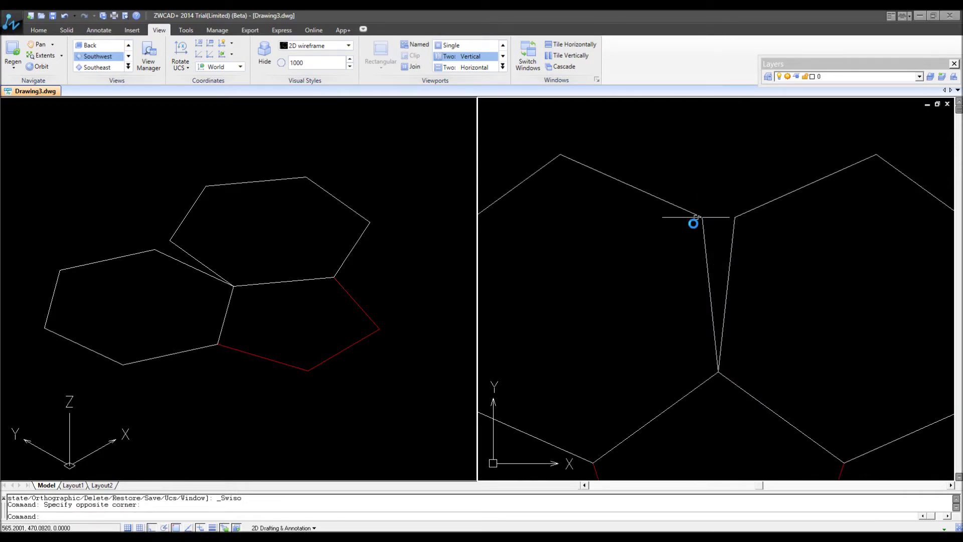
pyautogui.click(702, 215)
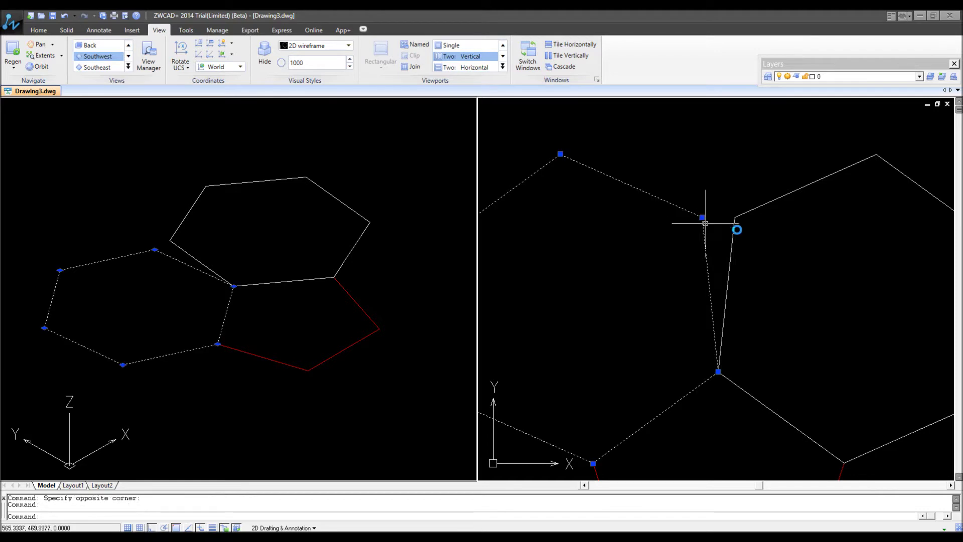
pyautogui.click(735, 219)
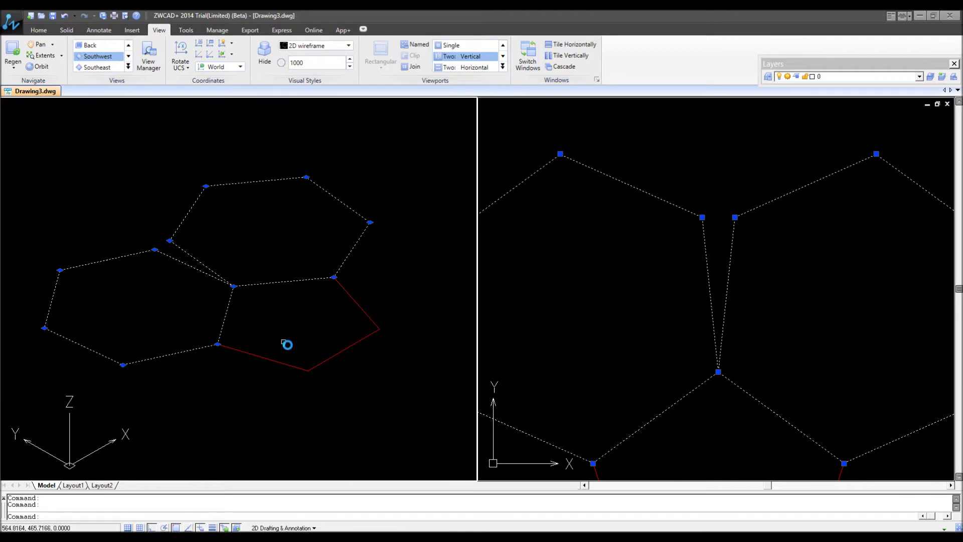
pyautogui.press('Escape')
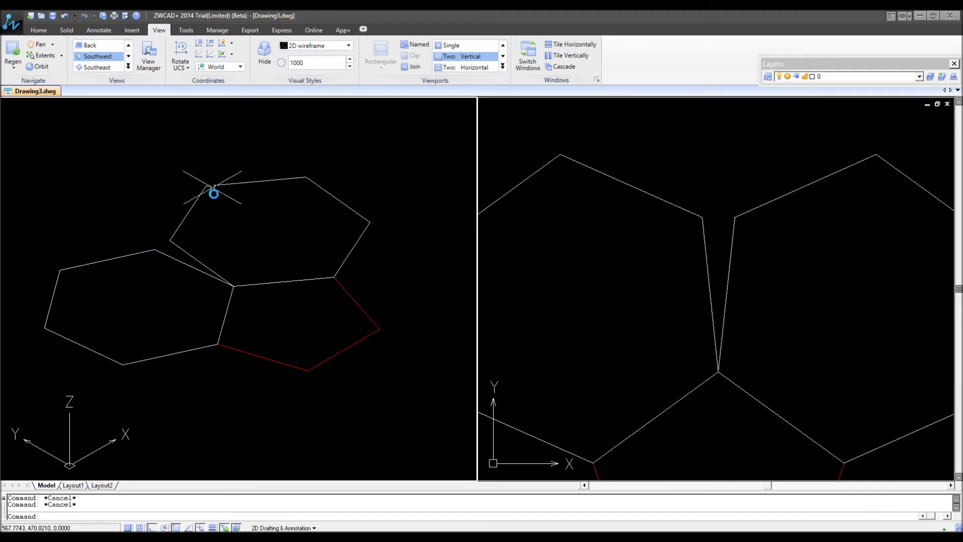
pyautogui.write('co')
pyautogui.press('Return')
pyautogui.click(187, 258)
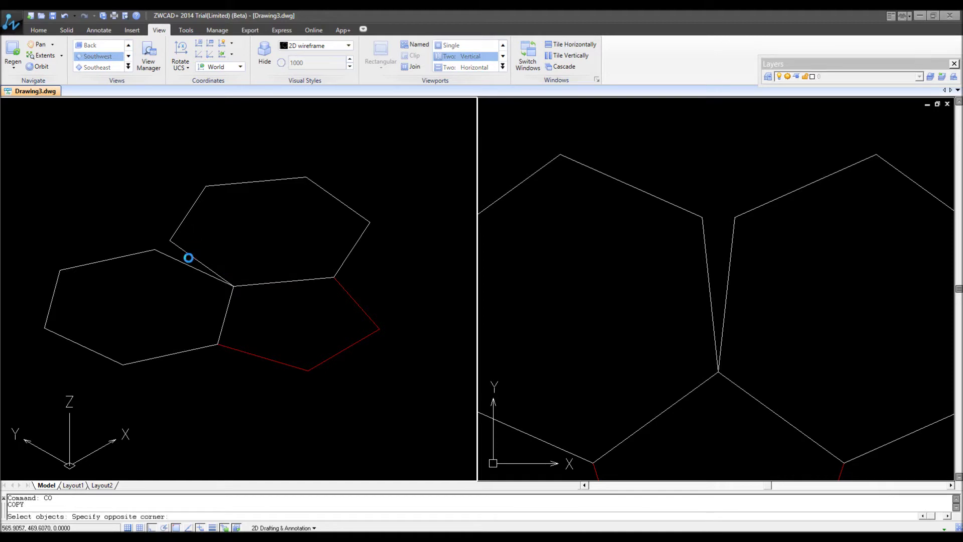
pyautogui.click(168, 280)
pyautogui.press('Return')
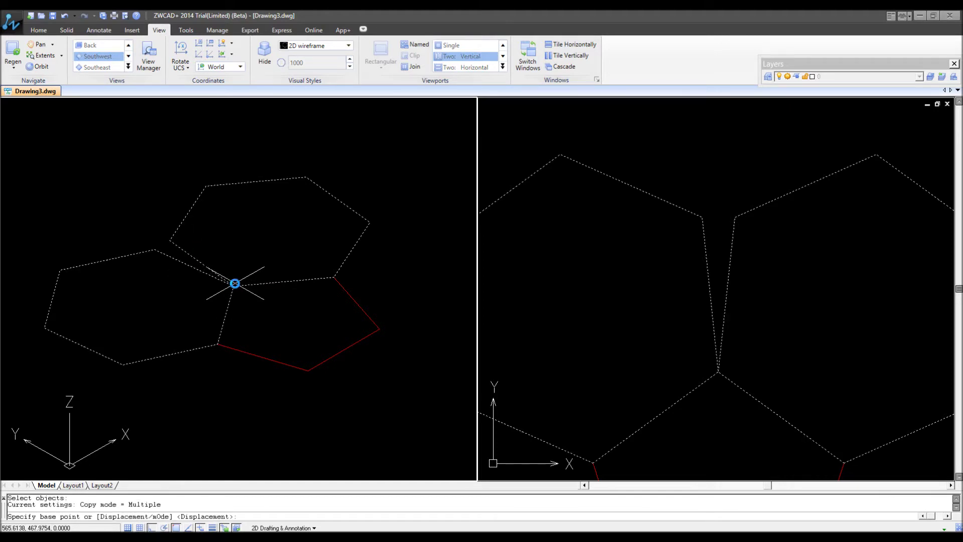
pyautogui.click(233, 288)
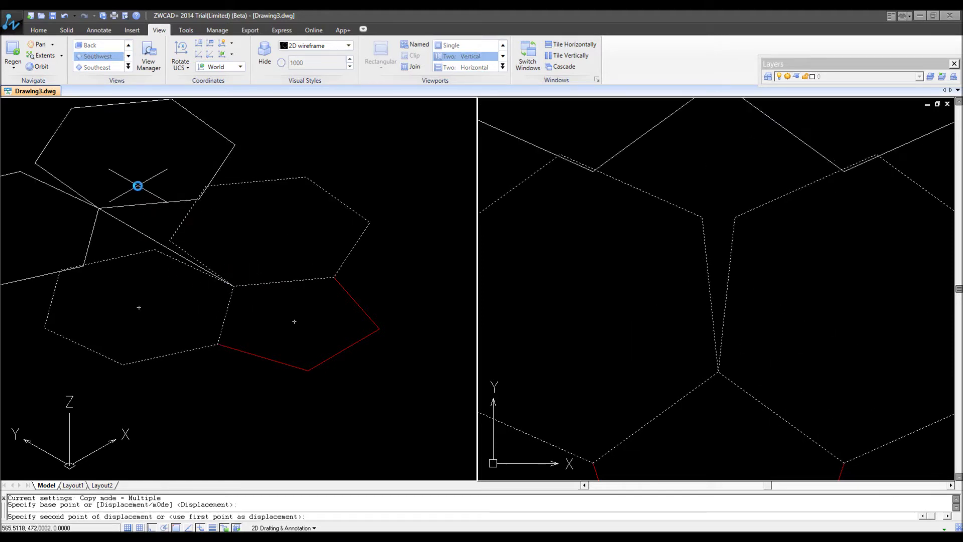
pyautogui.click(232, 287)
pyautogui.press('Return')
pyautogui.write('e')
pyautogui.press('Return')
pyautogui.moveTo(212, 216); pyautogui.dragTo(181, 258)
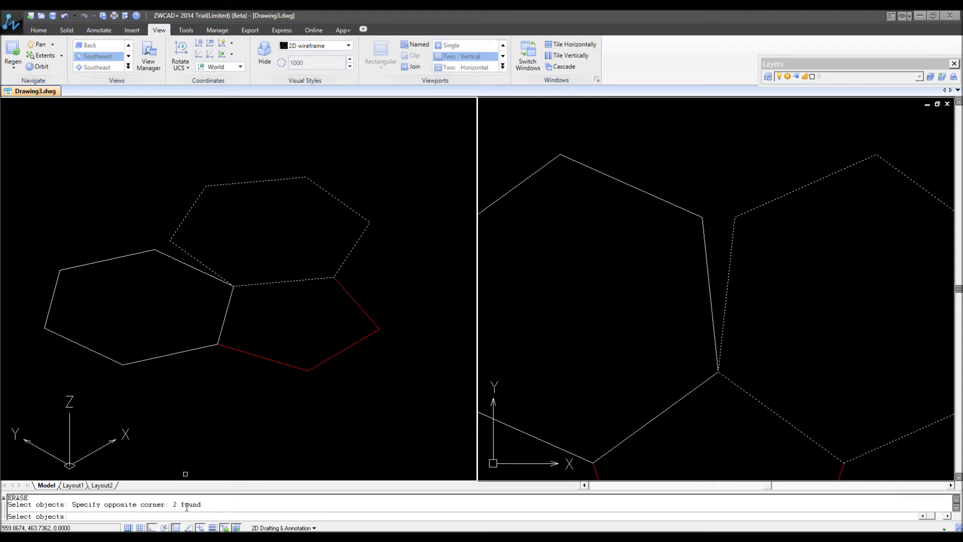
pyautogui.press('Escape')
pyautogui.press('Escape')
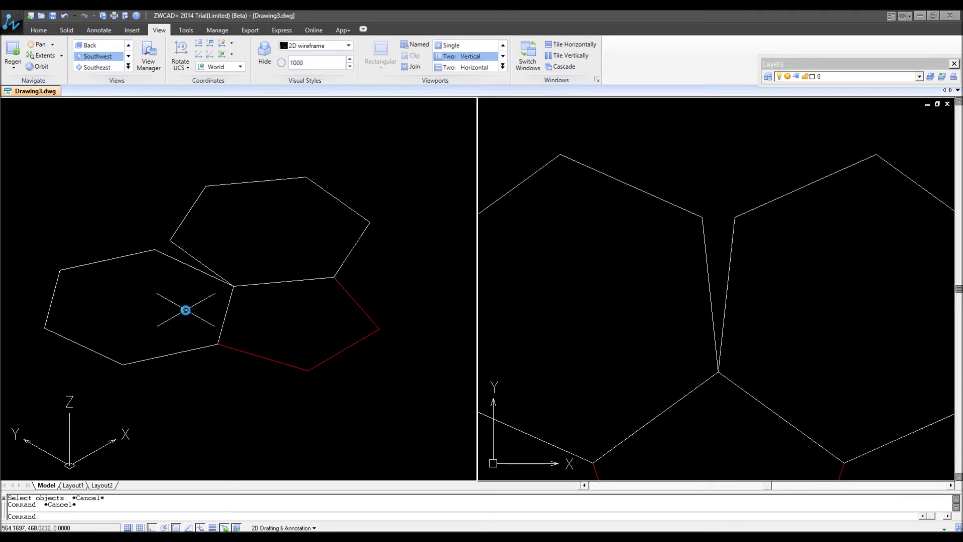
pyautogui.write('rev')
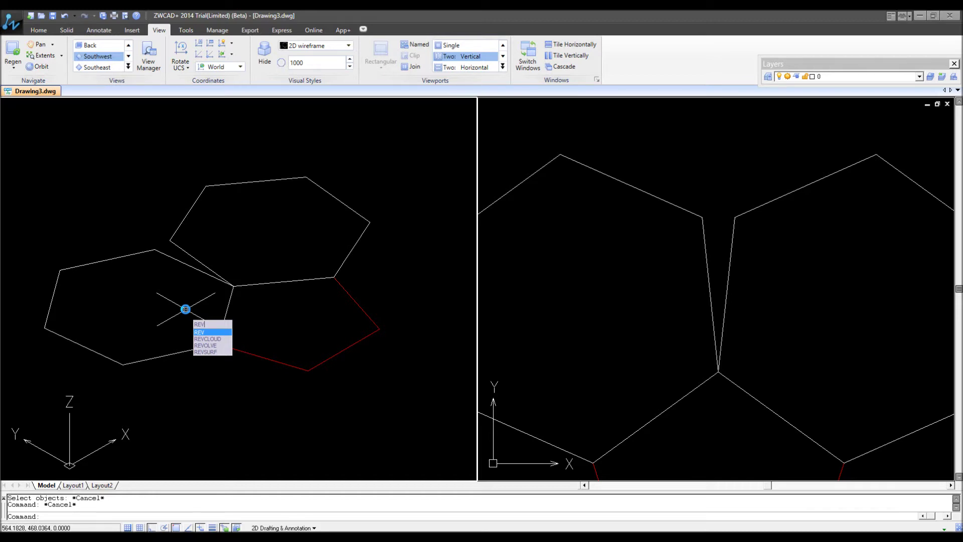
pyautogui.press('Return')
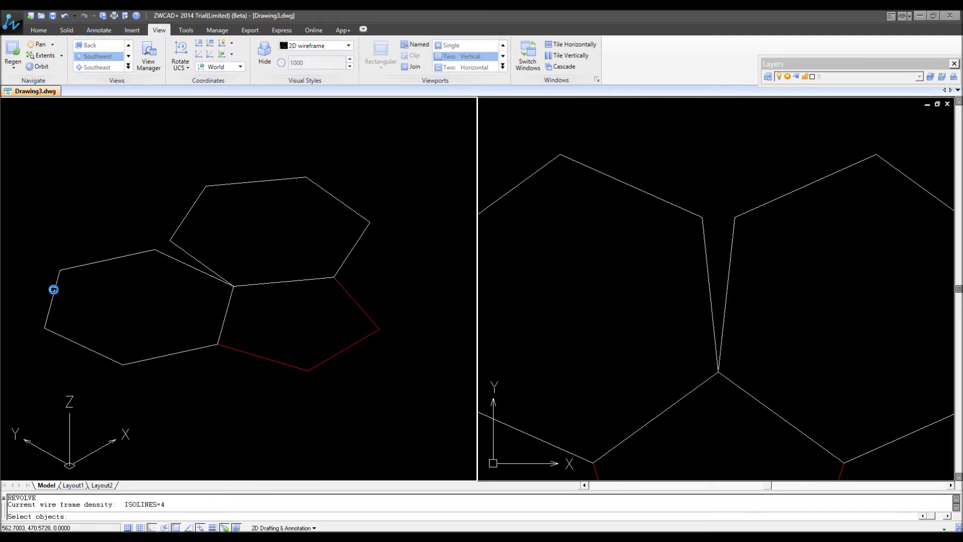
pyautogui.click(53, 289)
pyautogui.rightClick(167, 303)
pyautogui.click(189, 310)
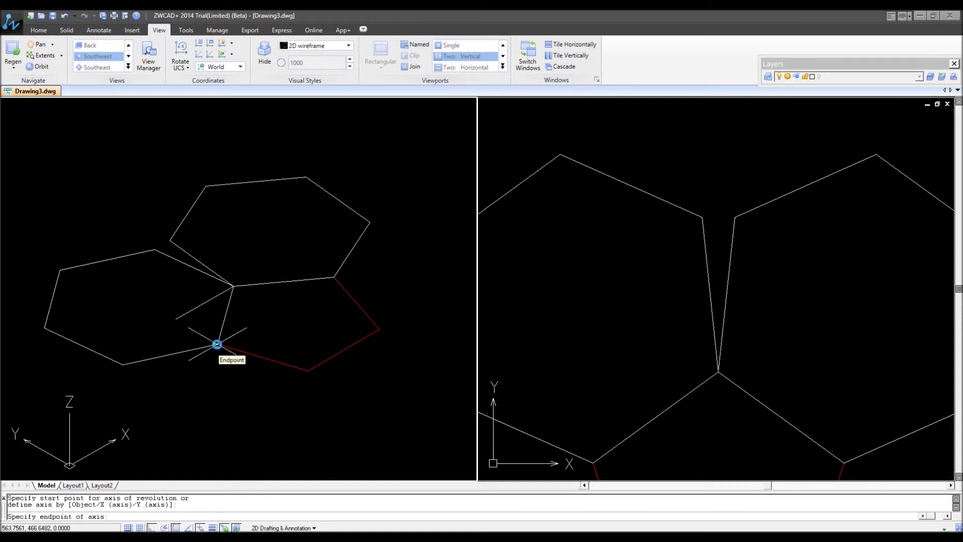
pyautogui.click(217, 345)
pyautogui.write('90')
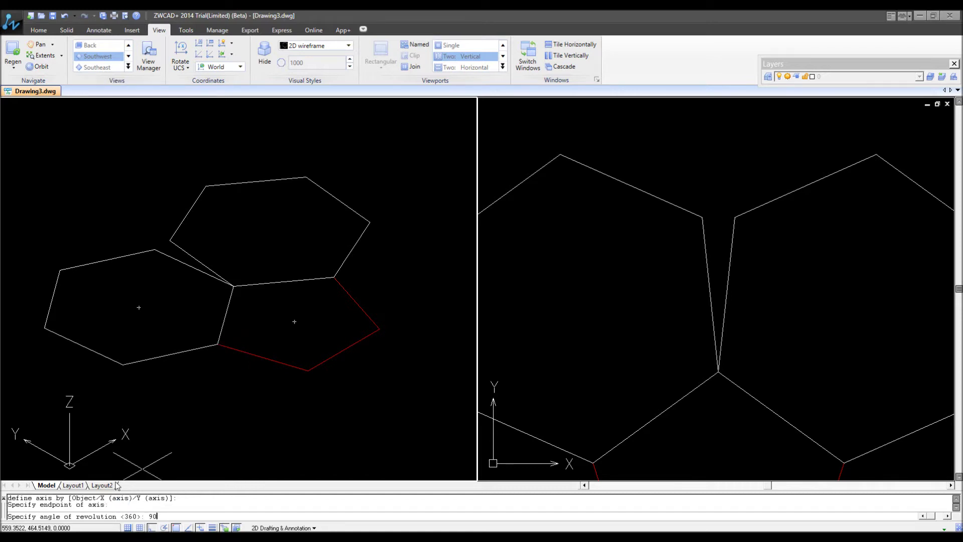
pyautogui.press('Return')
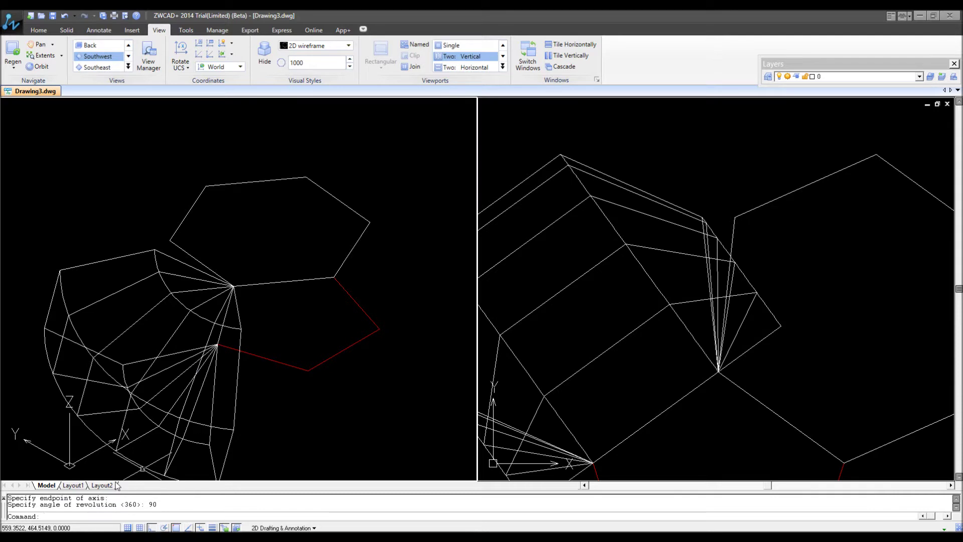
pyautogui.rightClick(252, 390)
pyautogui.press('u')
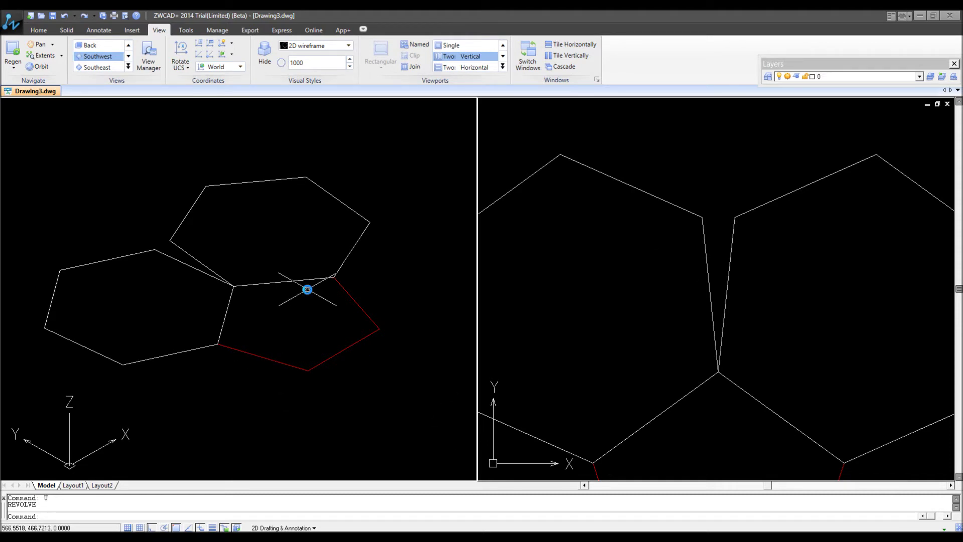
# Revolve the left hexagon 90° about the edge it shares with the red pentagon
pyautogui.write('REV')
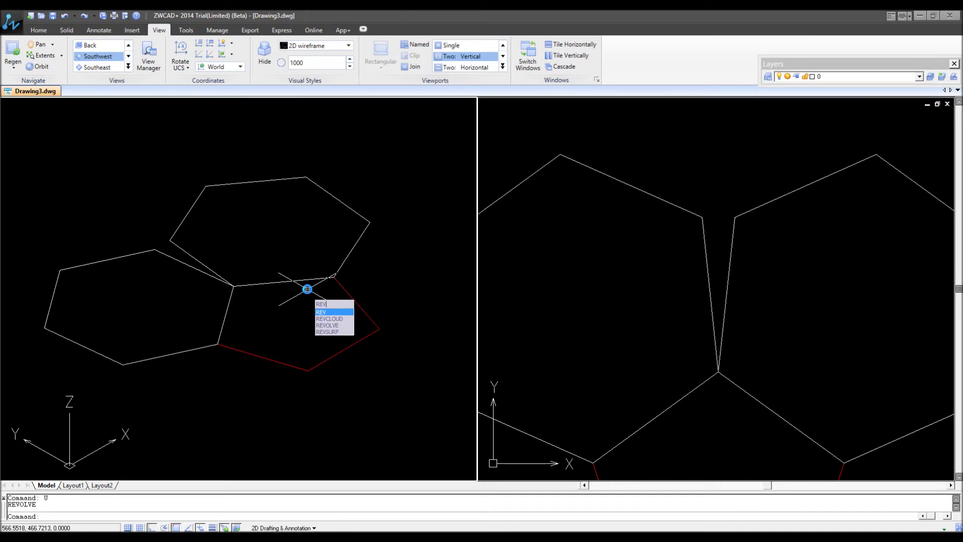
pyautogui.click(101, 261)
pyautogui.press('Return')
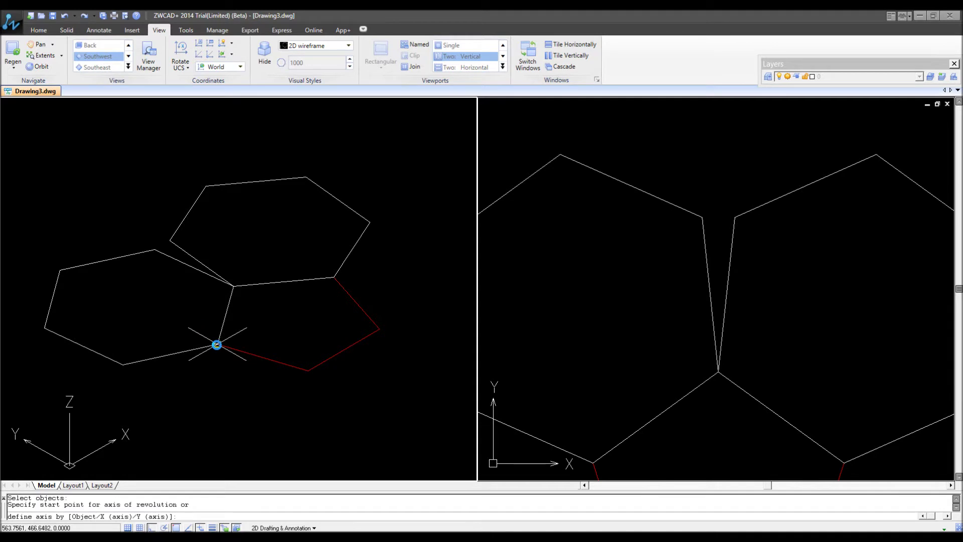
pyautogui.click(216, 345)
pyautogui.click(232, 291)
pyautogui.write('90')
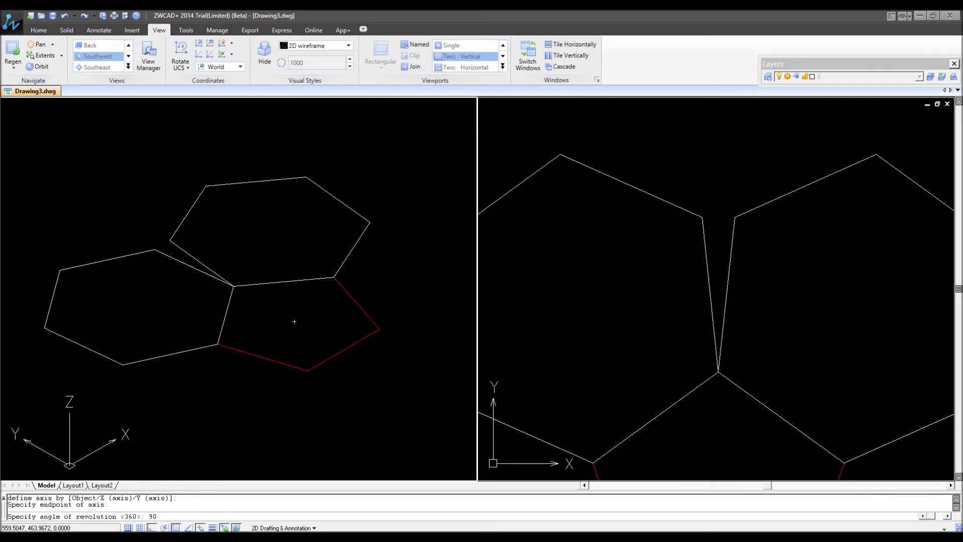
pyautogui.press('Return')
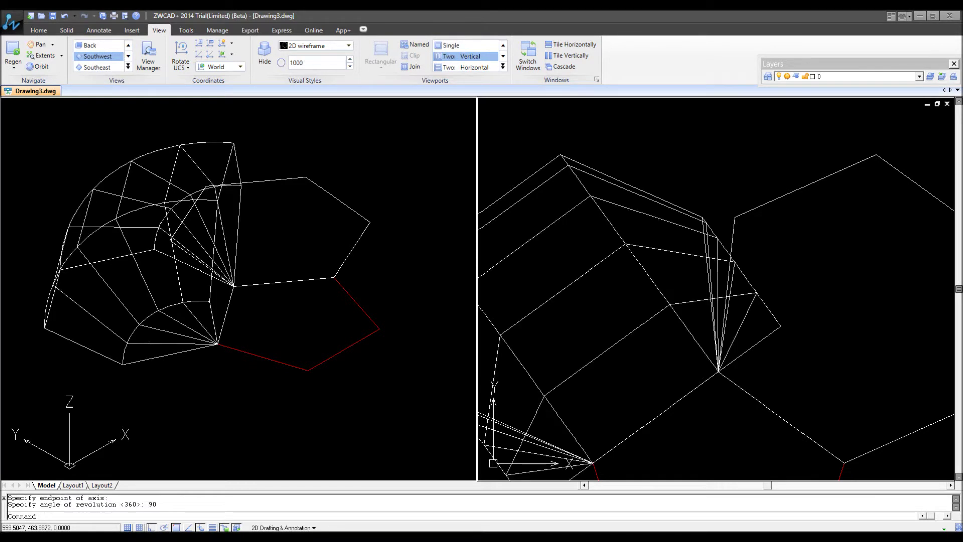
# Shade the revolved solid and orbit the left viewport around it
pyautogui.click(274, 404)
pyautogui.click(294, 416)
pyautogui.rightClick(248, 260)
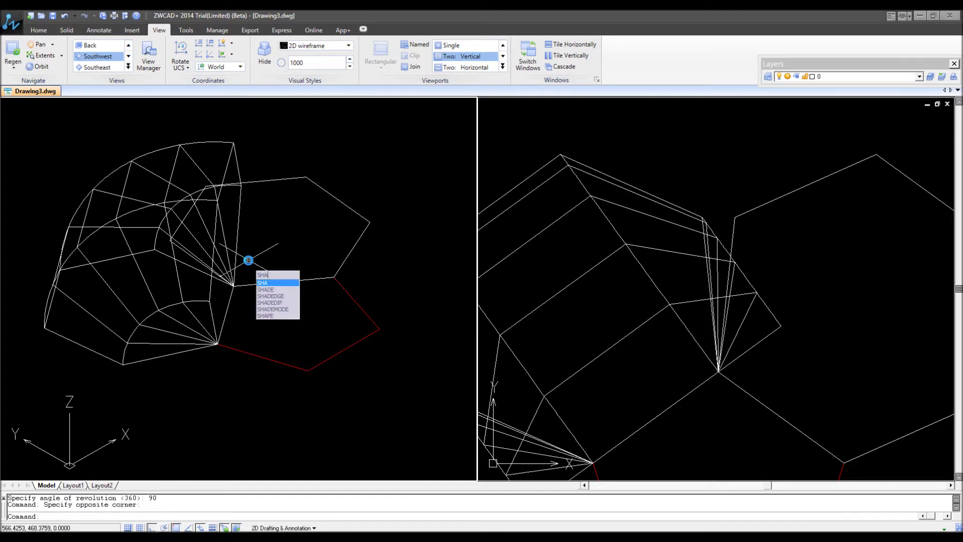
pyautogui.click(270, 274)
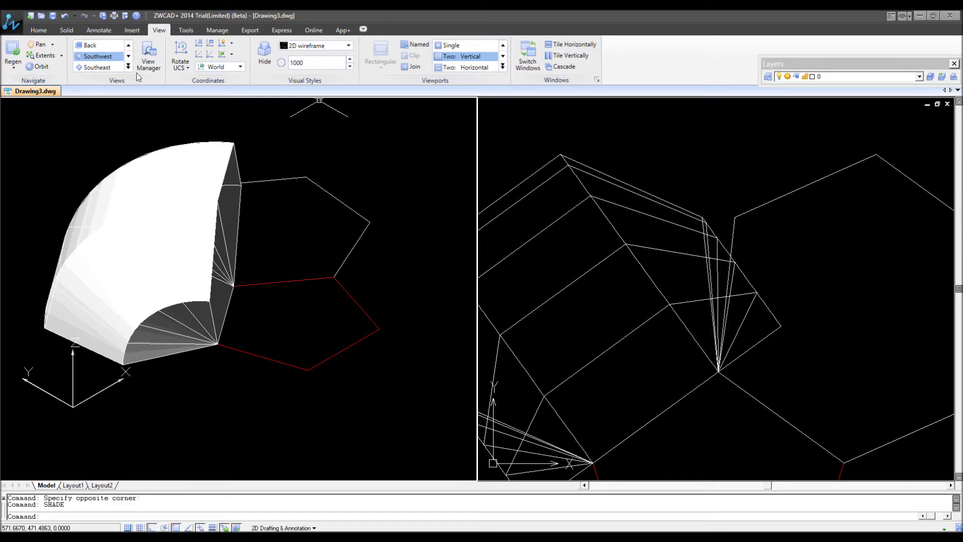
pyautogui.click(38, 66)
pyautogui.moveTo(310, 338)
pyautogui.mouseDown()
pyautogui.moveTo(297, 318)
pyautogui.moveTo(324, 204)
pyautogui.moveTo(324, 295)
pyautogui.moveTo(209, 326)
pyautogui.moveTo(165, 318)
pyautogui.moveTo(201, 281)
pyautogui.moveTo(180, 272)
pyautogui.moveTo(248, 393)
pyautogui.moveTo(289, 437)
pyautogui.moveTo(286, 386)
pyautogui.moveTo(245, 269)
pyautogui.mouseUp()
pyautogui.rightClick(245, 270)
pyautogui.click(265, 272)
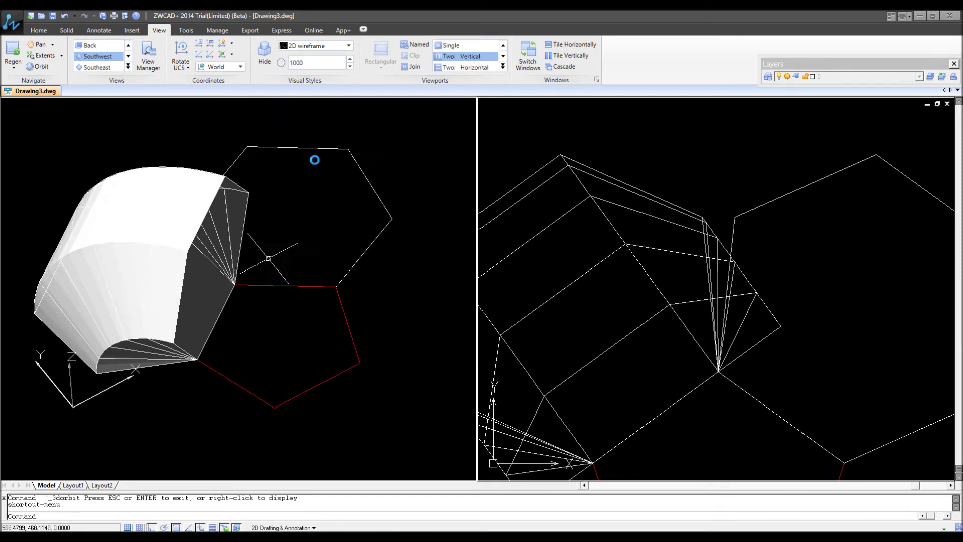
pyautogui.write('REV')
pyautogui.press('Return')
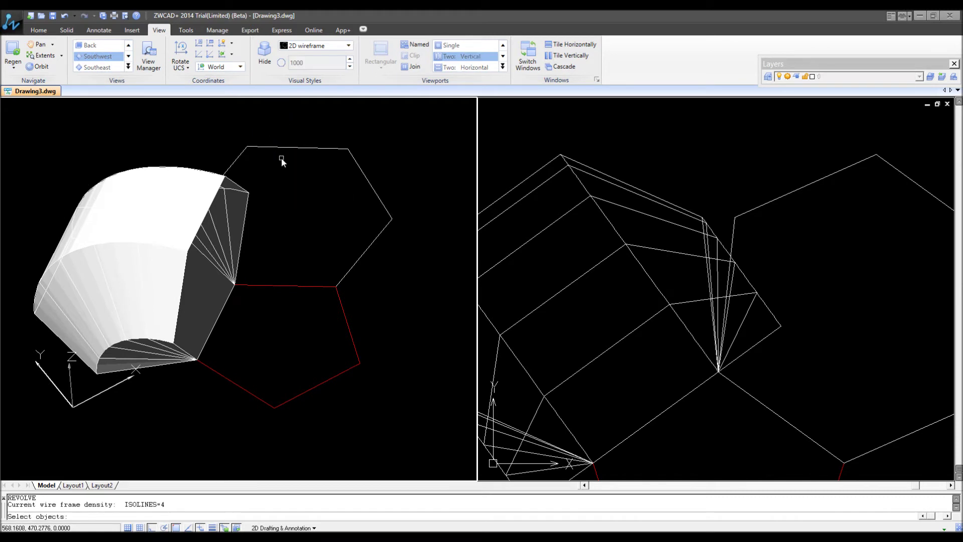
pyautogui.click(305, 148)
pyautogui.press('Return')
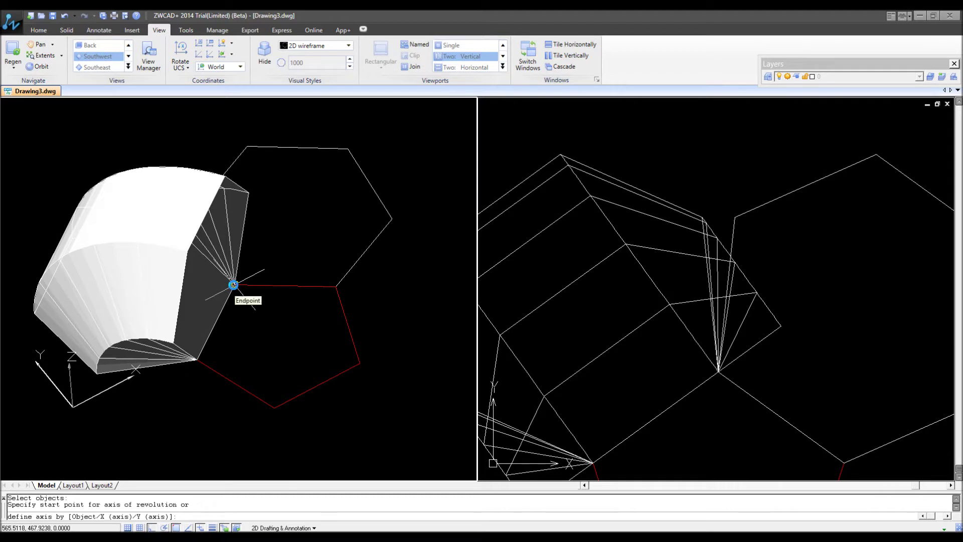
pyautogui.click(336, 285)
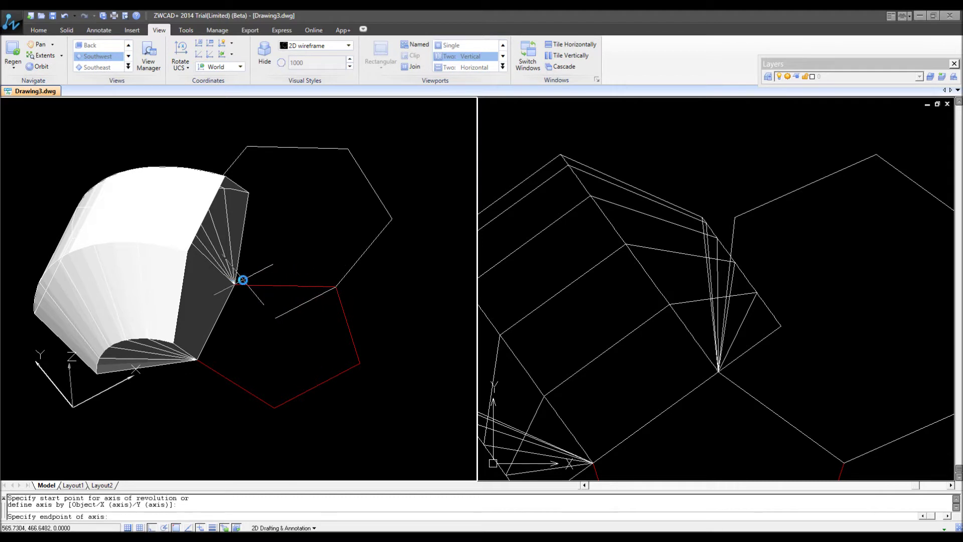
pyautogui.click(233, 281)
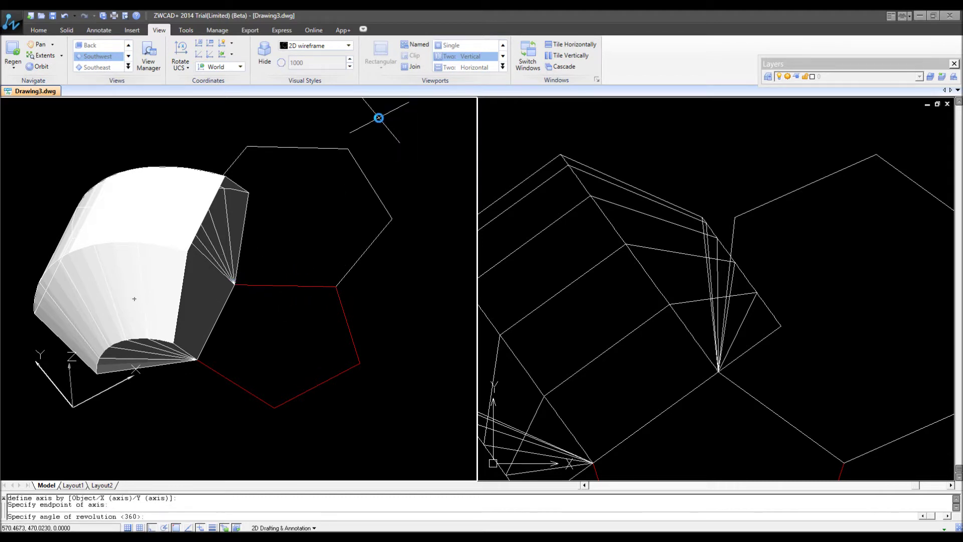
pyautogui.write('90')
pyautogui.press('Return')
pyautogui.click(361, 351)
pyautogui.click(351, 391)
pyautogui.scroll(-2, 305, 391)
pyautogui.scroll(2, 305, 391)
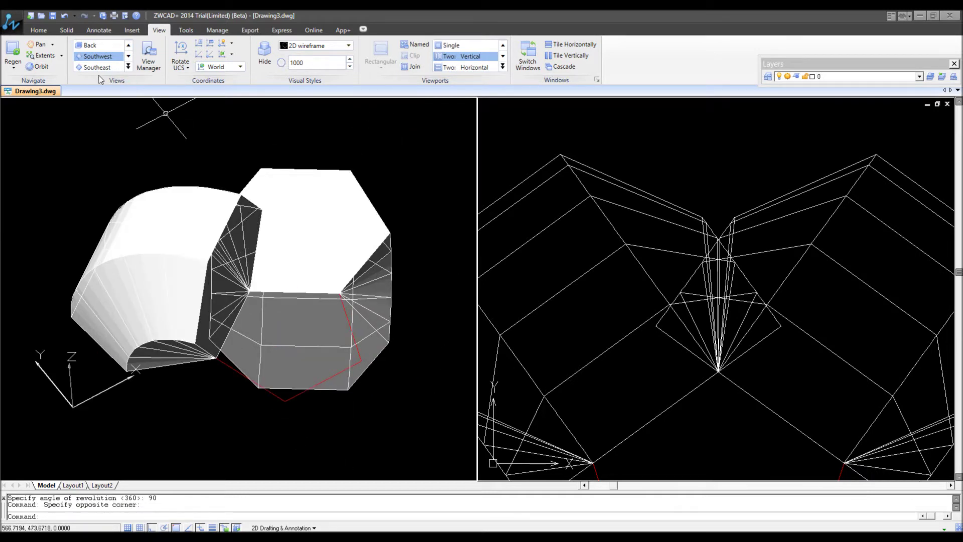
pyautogui.click(37, 66)
pyautogui.moveTo(281, 311)
pyautogui.mouseDown()
pyautogui.moveTo(336, 334)
pyautogui.moveTo(281, 247)
pyautogui.mouseUp()
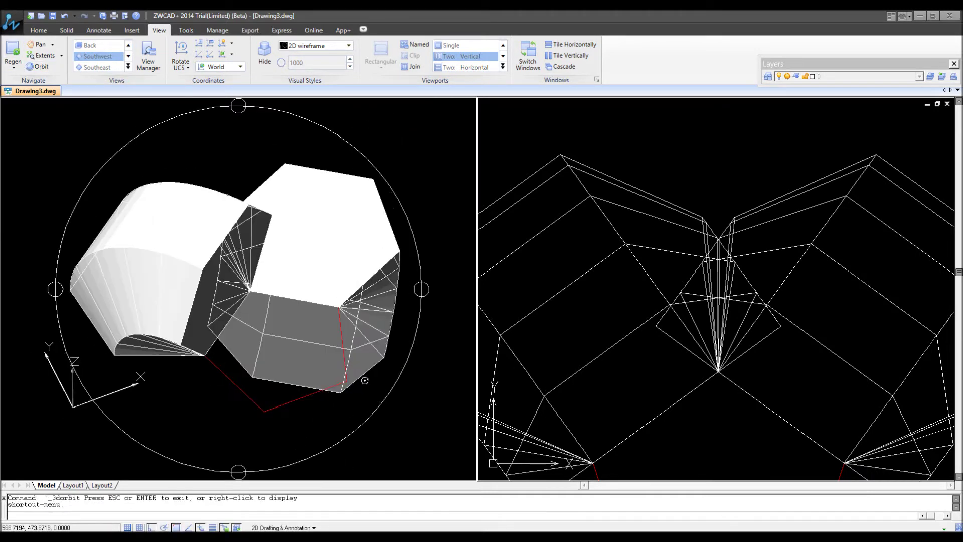
pyautogui.rightClick(281, 248)
pyautogui.click(290, 252)
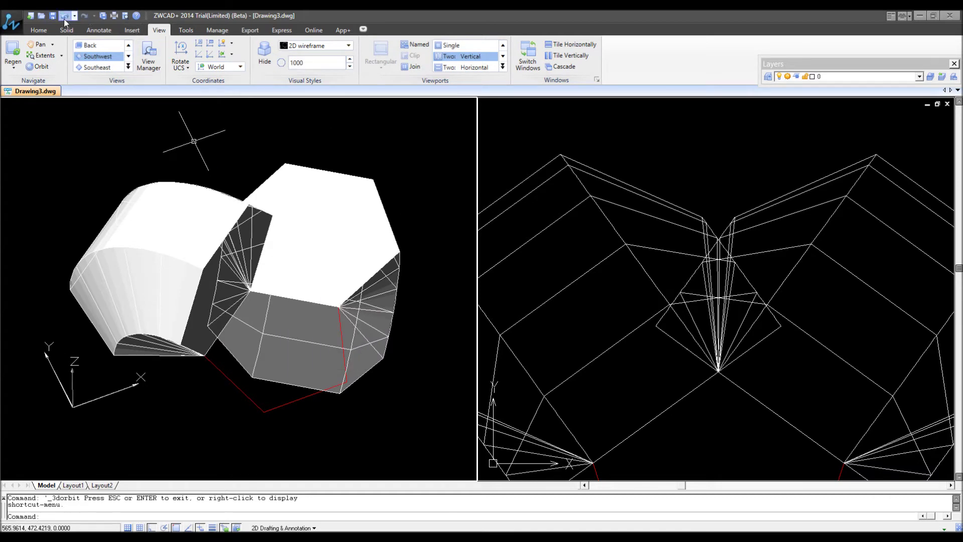
pyautogui.click(65, 18)
pyautogui.rightClick(261, 240)
pyautogui.click(301, 255)
# Revolve the top hexagon -90° about the pentagon edge it shares
pyautogui.click(302, 149)
pyautogui.press('Return')
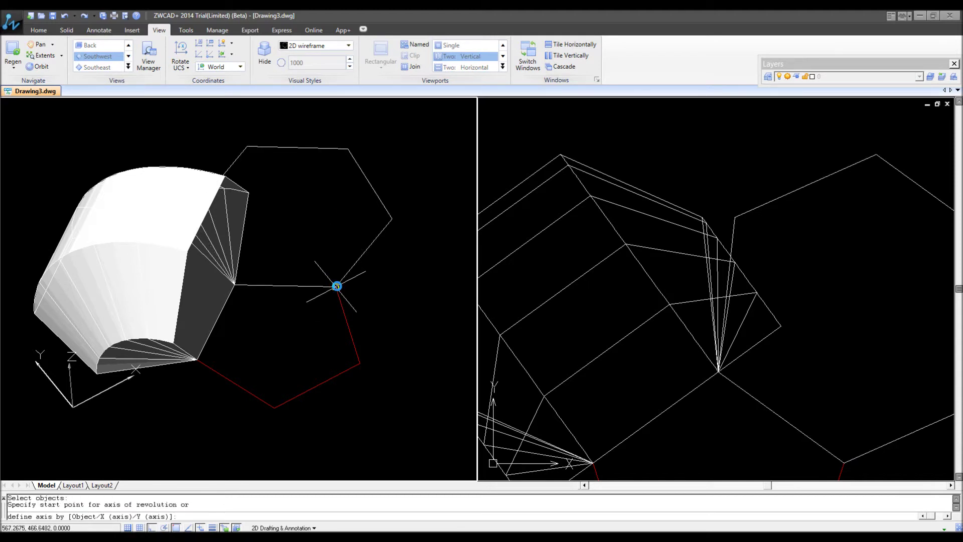
pyautogui.click(336, 286)
pyautogui.click(235, 286)
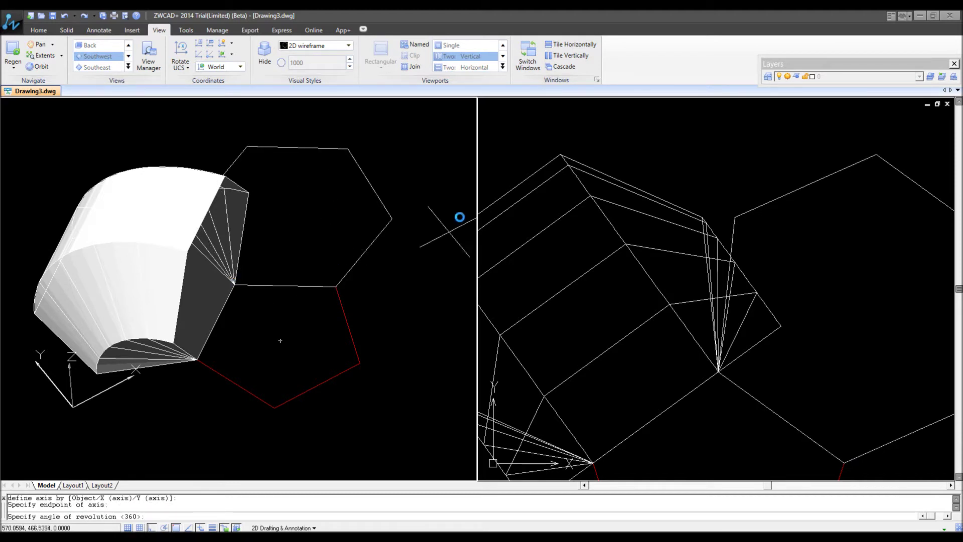
pyautogui.write('-90')
pyautogui.press('Return')
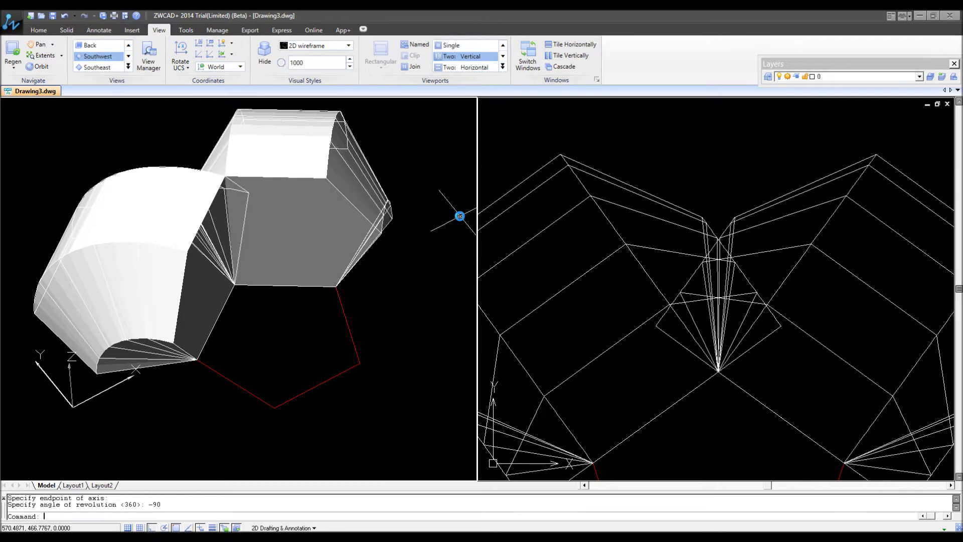
# Orbit the left viewport to view both shaded solids, then exit orbit
pyautogui.click(327, 222)
pyautogui.click(217, 241)
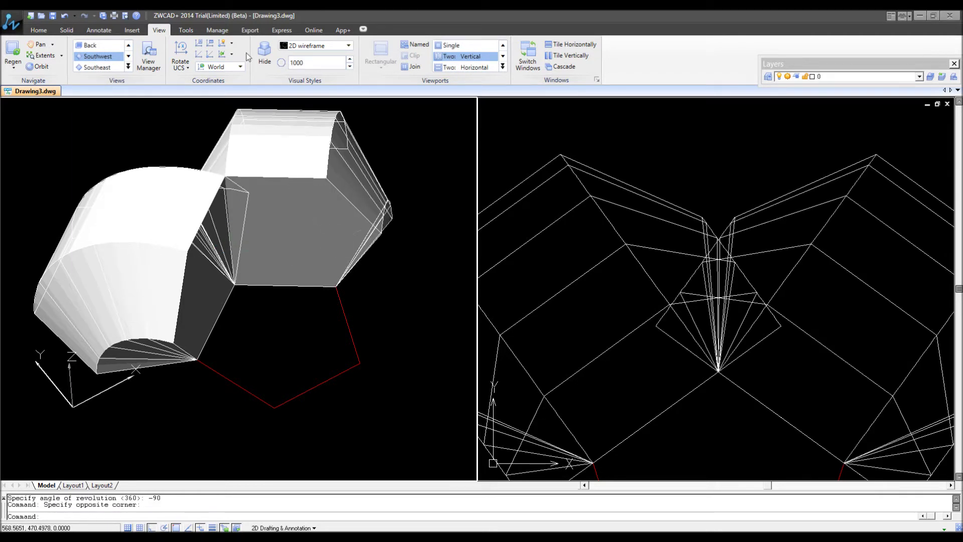
pyautogui.click(33, 67)
pyautogui.moveTo(242, 230)
pyautogui.mouseDown()
pyautogui.moveTo(247, 295)
pyautogui.moveTo(276, 350)
pyautogui.moveTo(230, 215)
pyautogui.mouseUp()
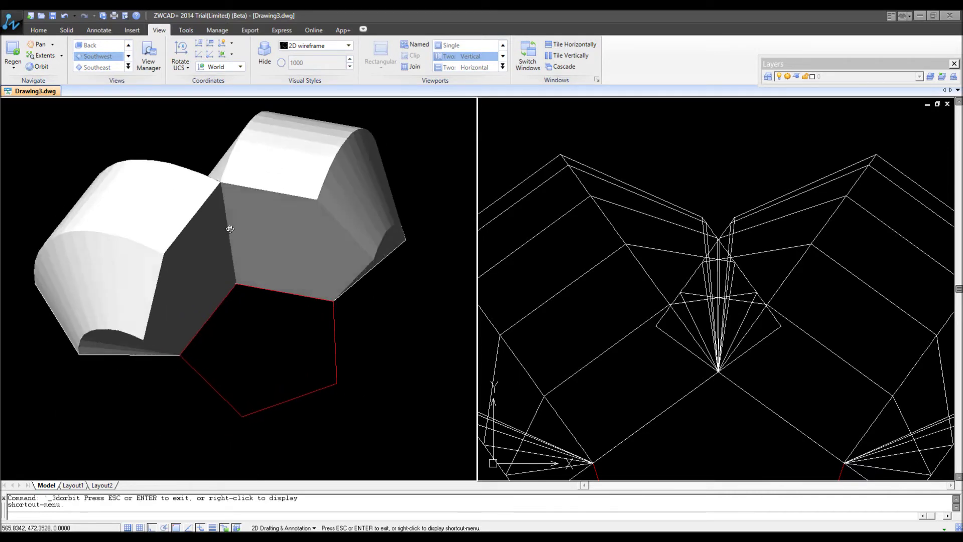
pyautogui.rightClick(231, 216)
pyautogui.click(305, 227)
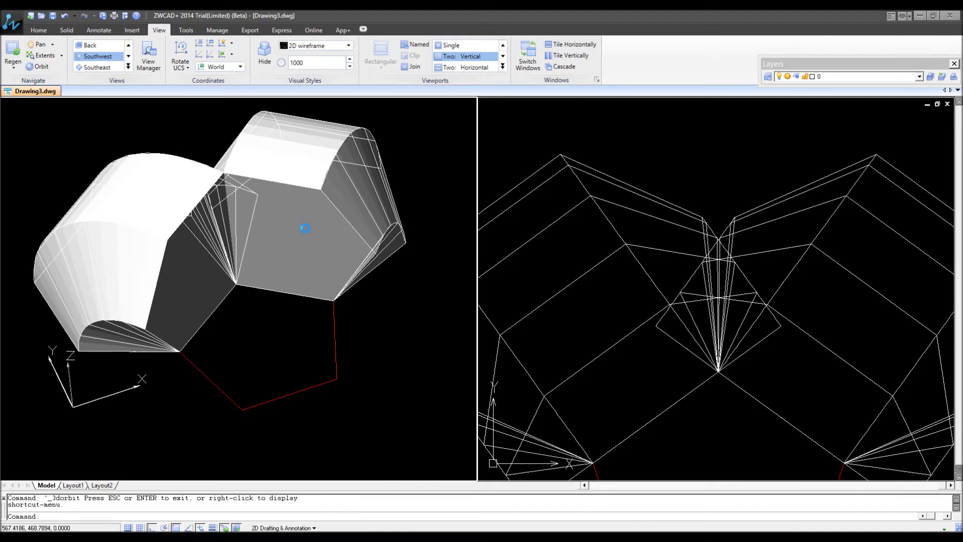
# Intersect the two revolved solids, keeping only their overlapping wedge above the pentagon's top corner
pyautogui.write('inters')
pyautogui.press('Return')
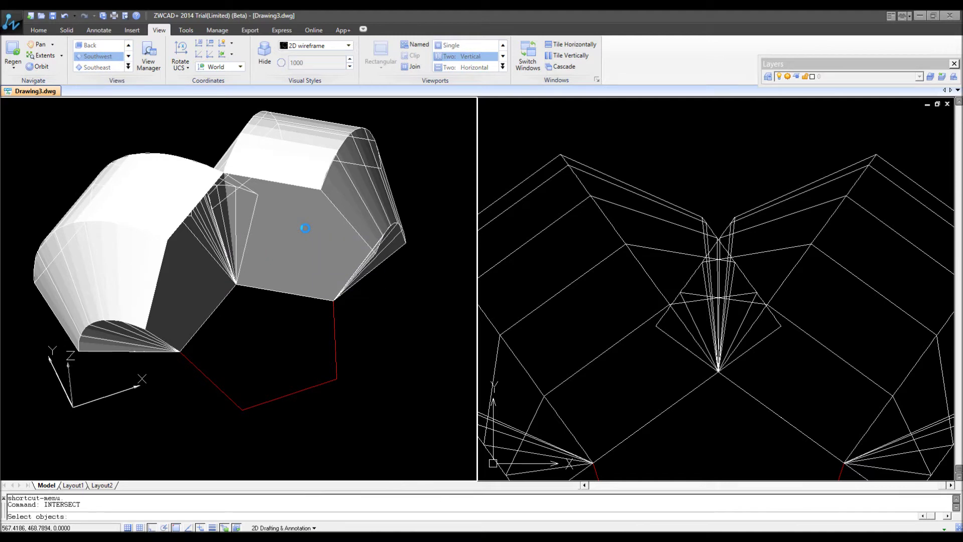
pyautogui.click(146, 156)
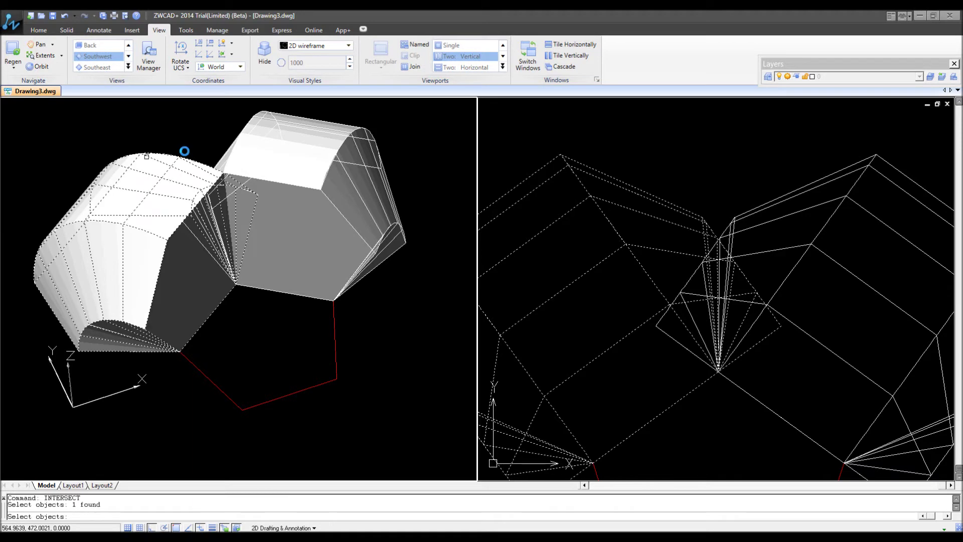
pyautogui.click(243, 126)
pyautogui.press('Return')
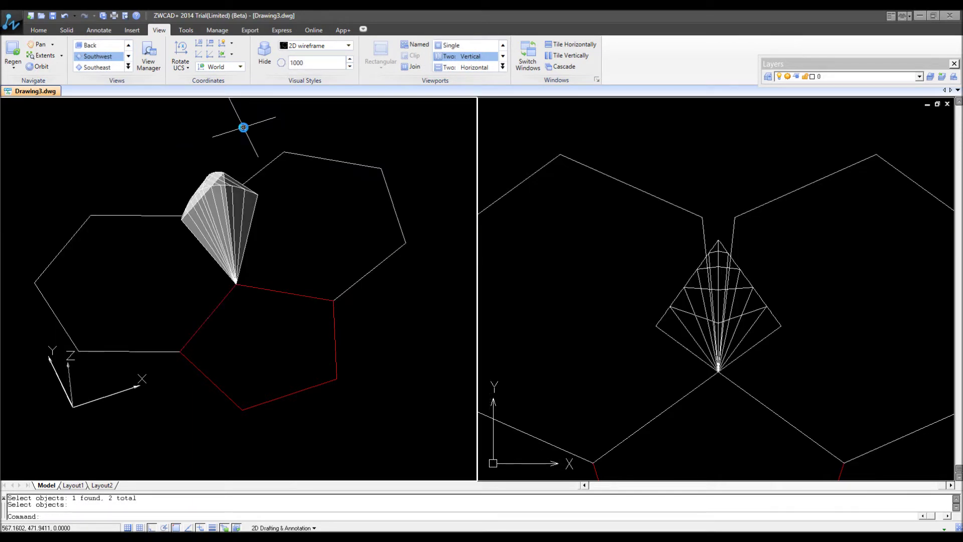
pyautogui.click(229, 198)
pyautogui.click(204, 163)
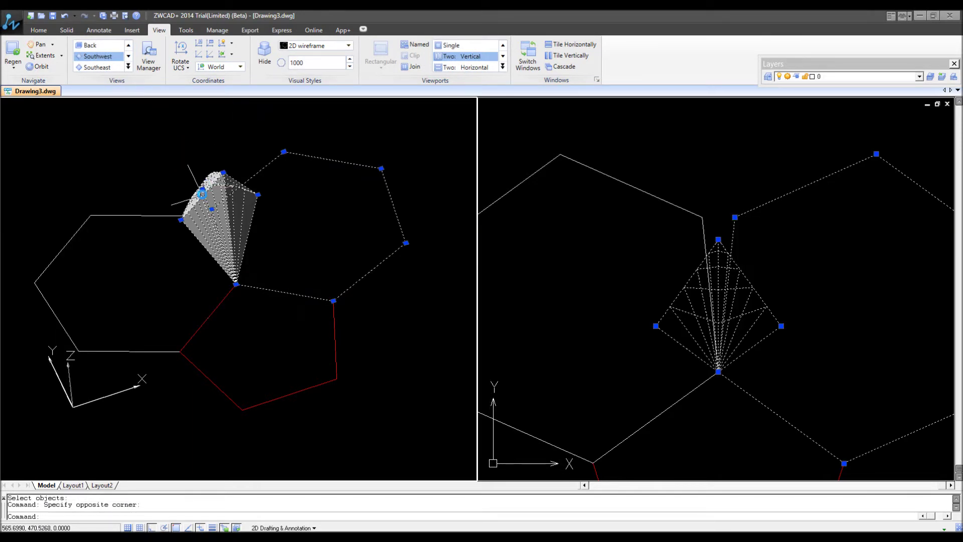
pyautogui.press('Escape')
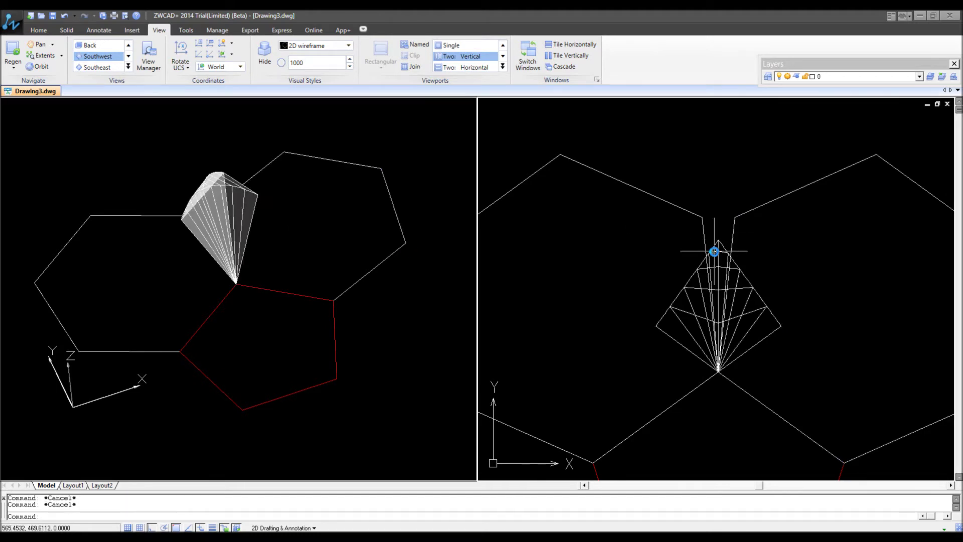
# Select the fan solid and left hexagon, then make the angled 3D viewport active
pyautogui.click(718, 240)
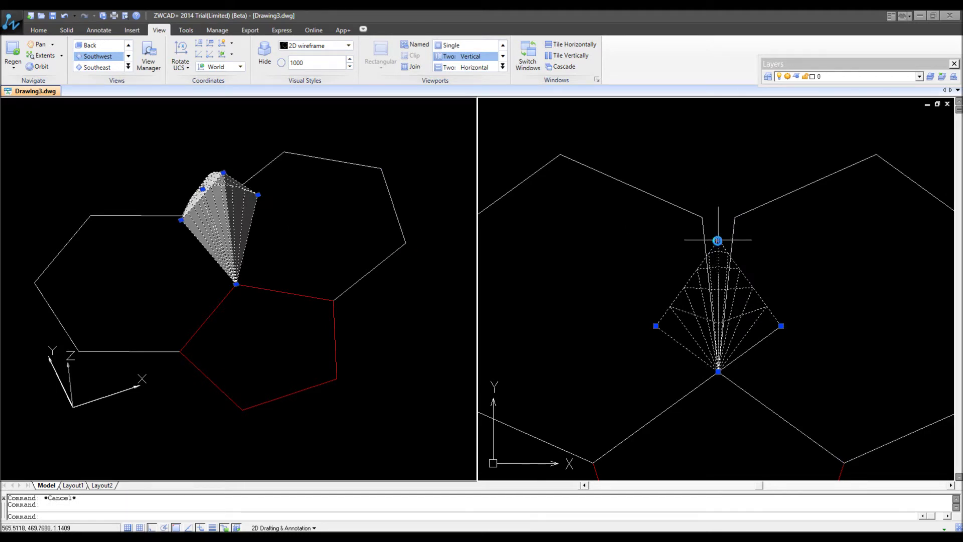
pyautogui.click(702, 217)
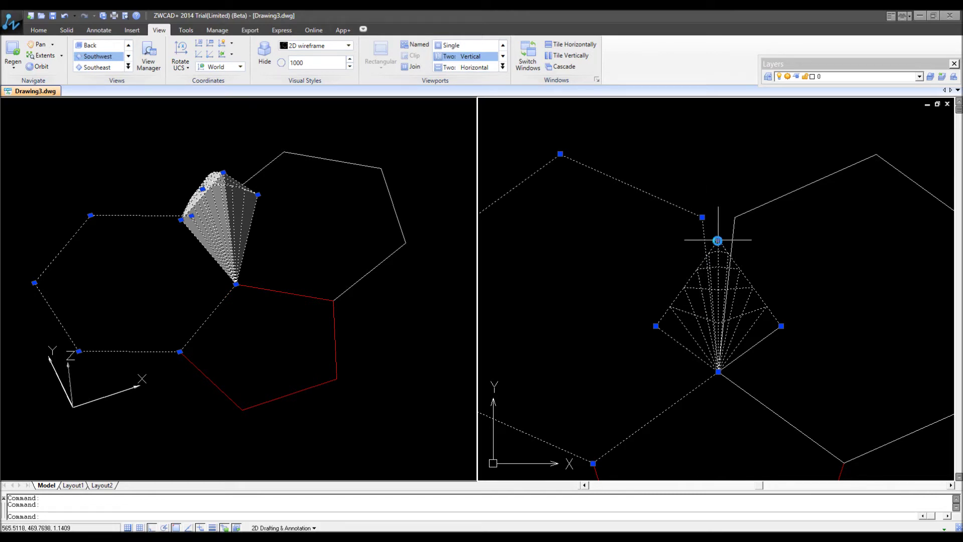
pyautogui.press('Escape')
pyautogui.press('Escape')
pyautogui.click(279, 257)
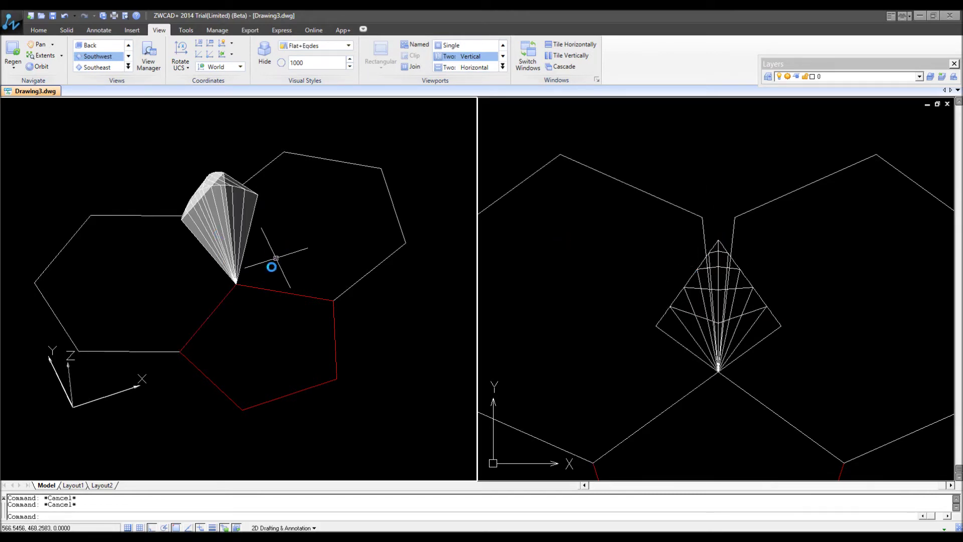
pyautogui.scroll(3, 260, 236)
pyautogui.scroll(-2, 96, 229)
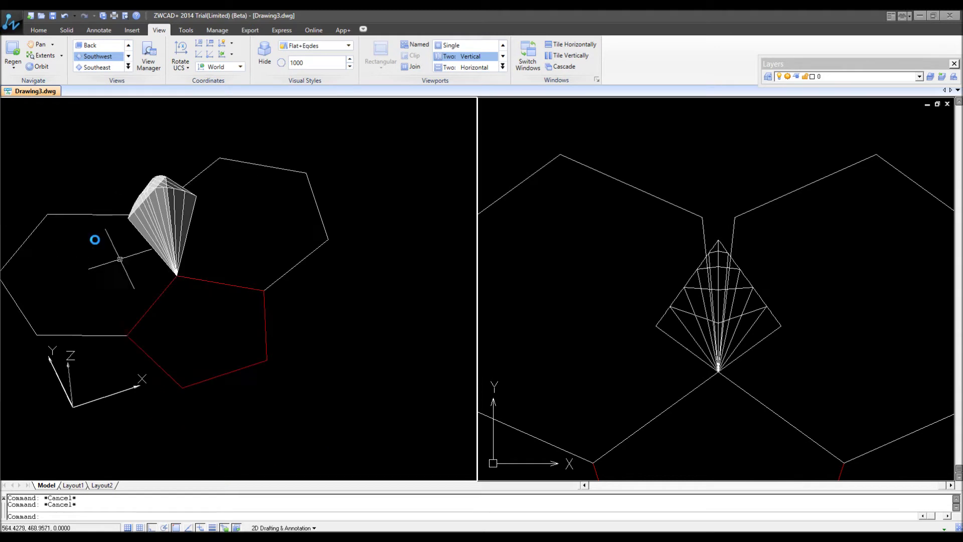
pyautogui.click(69, 214)
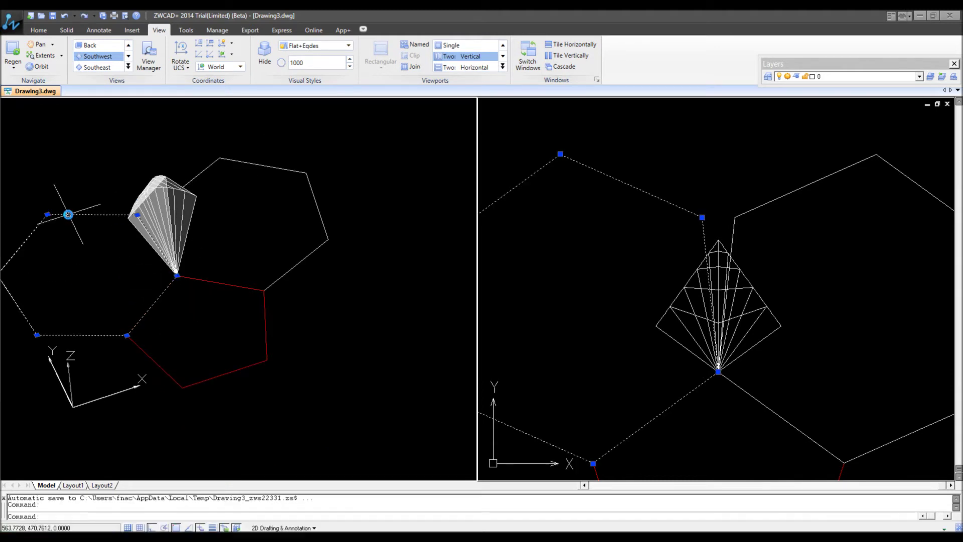
pyautogui.press('Escape')
pyautogui.press('Escape')
# Start an erase on the left hexagon, cancel it, and pan the 3D view to centre the shapes
pyautogui.write('e')
pyautogui.press('Return')
pyautogui.click(99, 209)
pyautogui.click(89, 333)
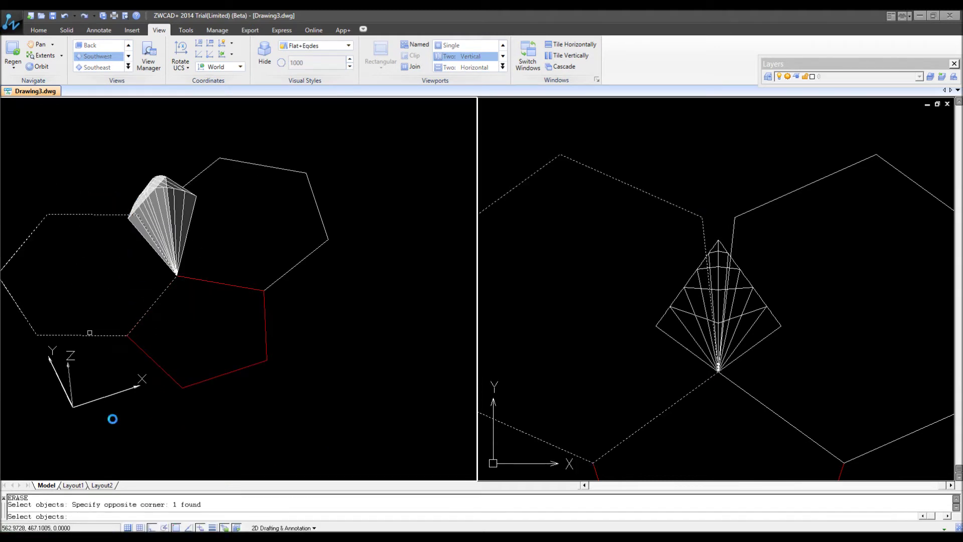
pyautogui.press('Escape')
pyautogui.press('Escape')
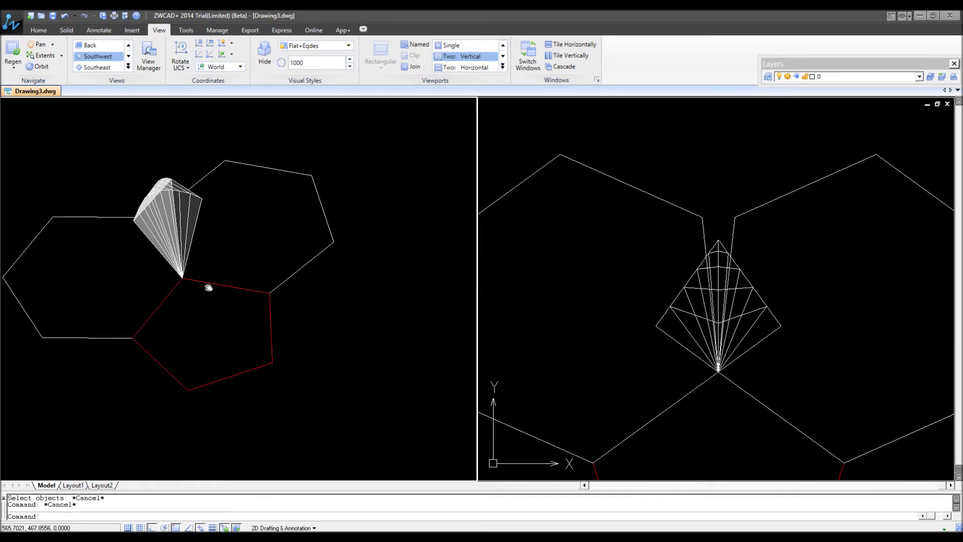
pyautogui.moveTo(148, 271); pyautogui.dragTo(190, 291, button='middle')
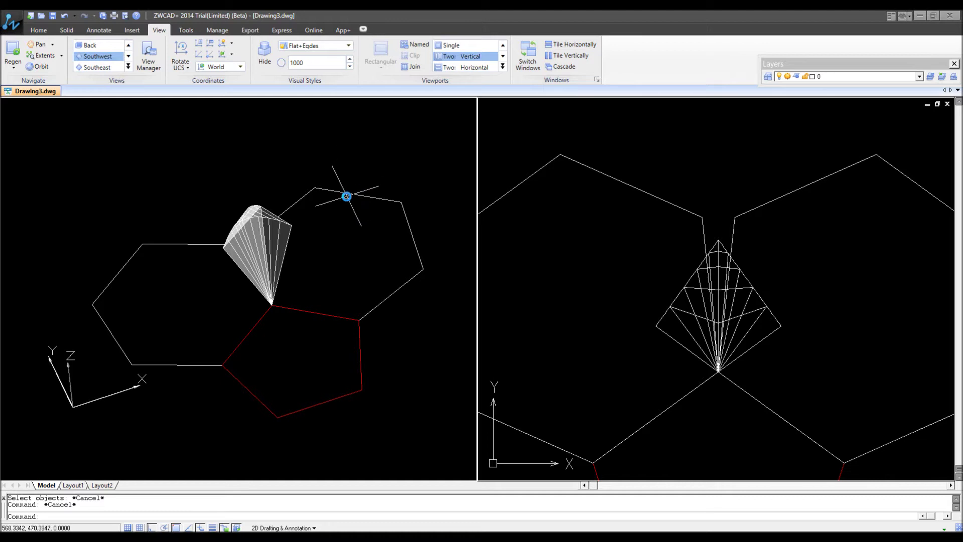
# Start ALIGN with the left hexagon window-selected as the object to move
pyautogui.write('ALIGN')
pyautogui.press('Return')
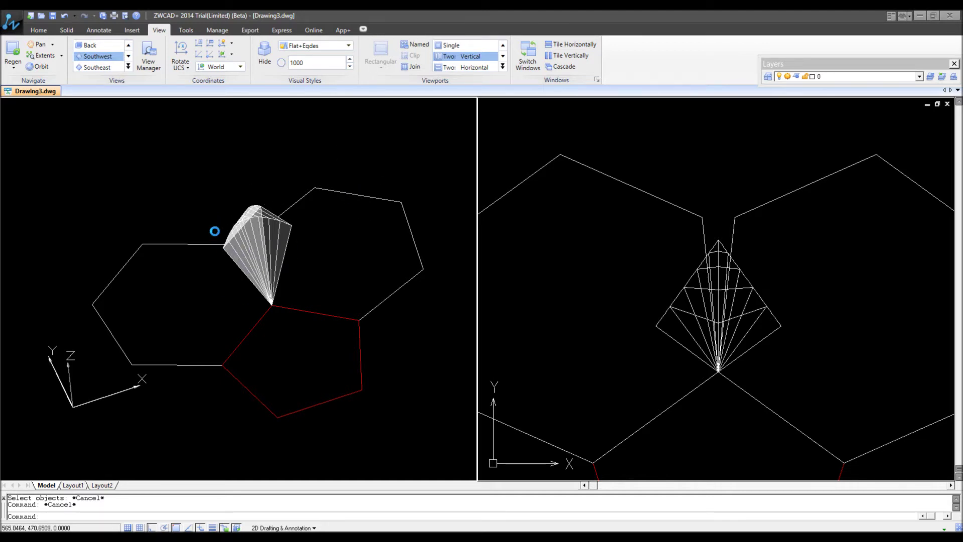
pyautogui.click(166, 226)
pyautogui.click(126, 301)
# Align the left hexagon with its two pentagon-edge corners fixed and its upper corner moved to the fan solid's top
pyautogui.press('Return')
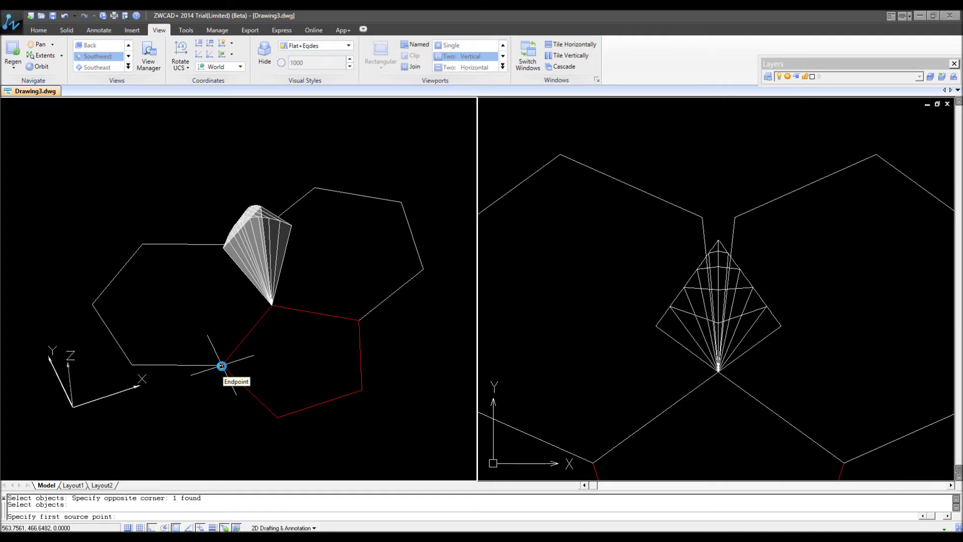
pyautogui.click(222, 365)
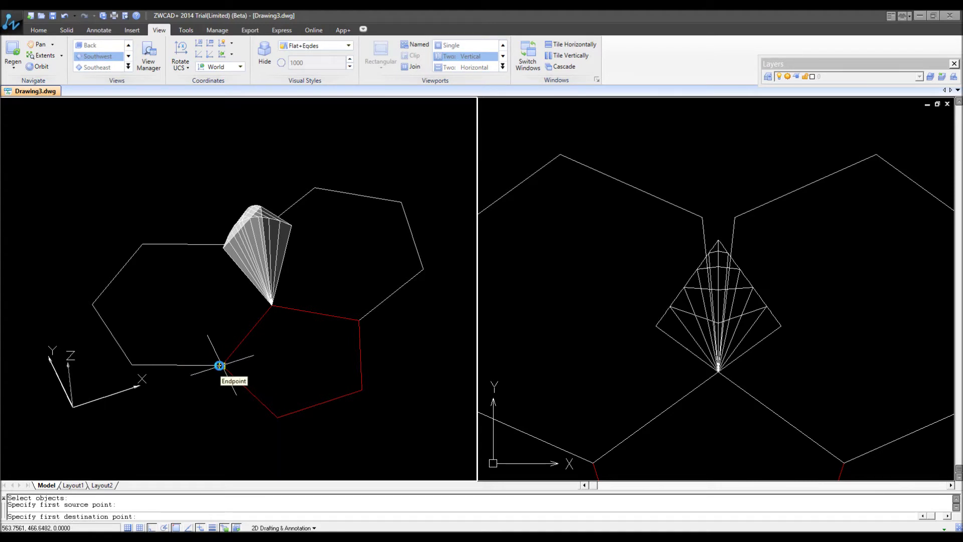
pyautogui.click(219, 365)
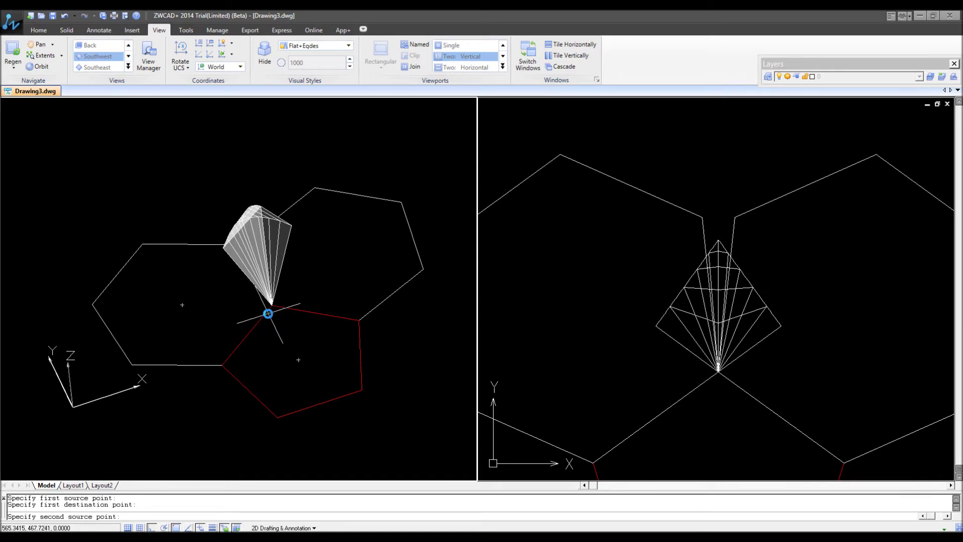
pyautogui.click(269, 310)
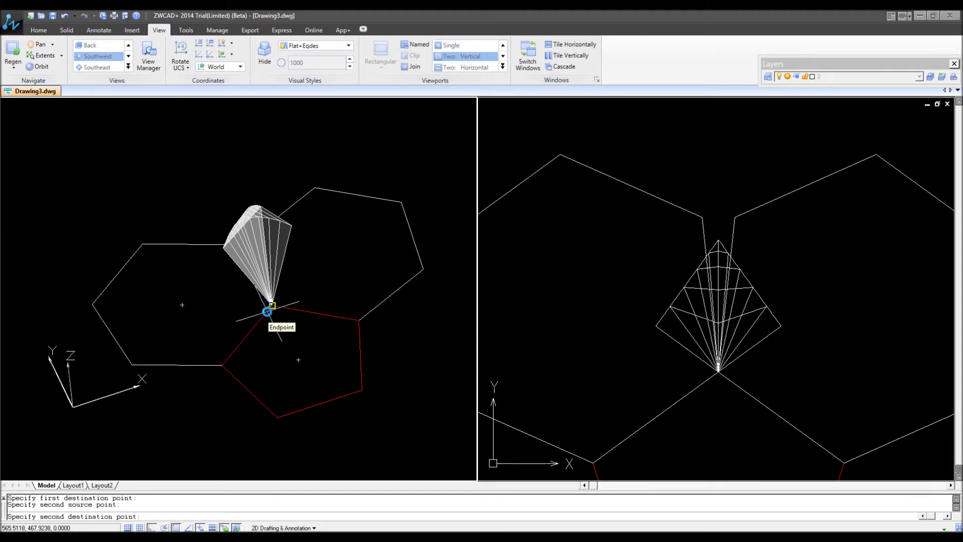
pyautogui.click(267, 311)
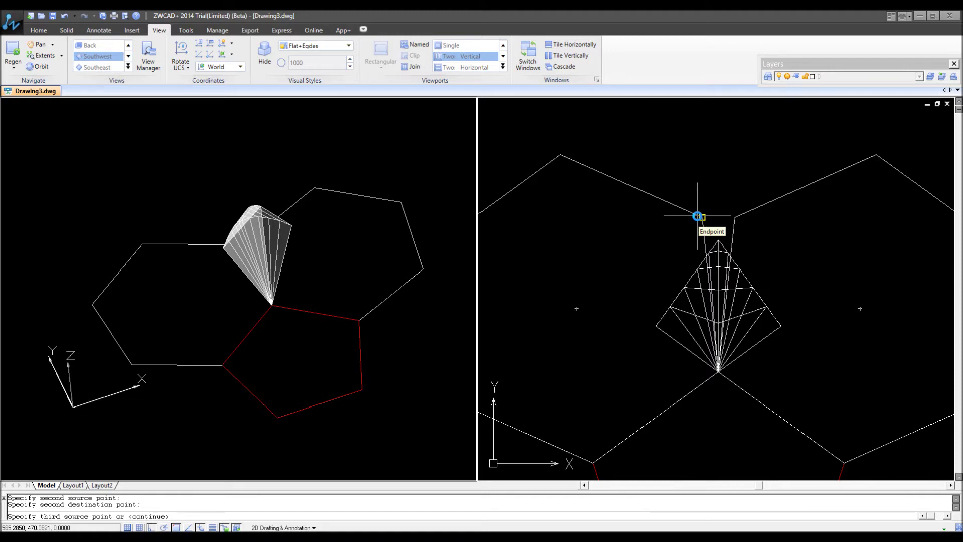
pyautogui.click(698, 215)
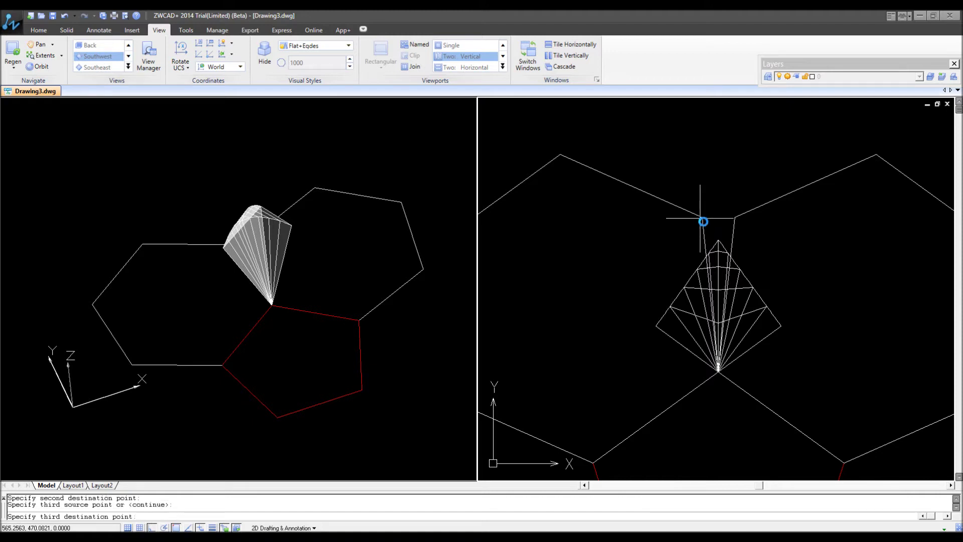
pyautogui.click(719, 241)
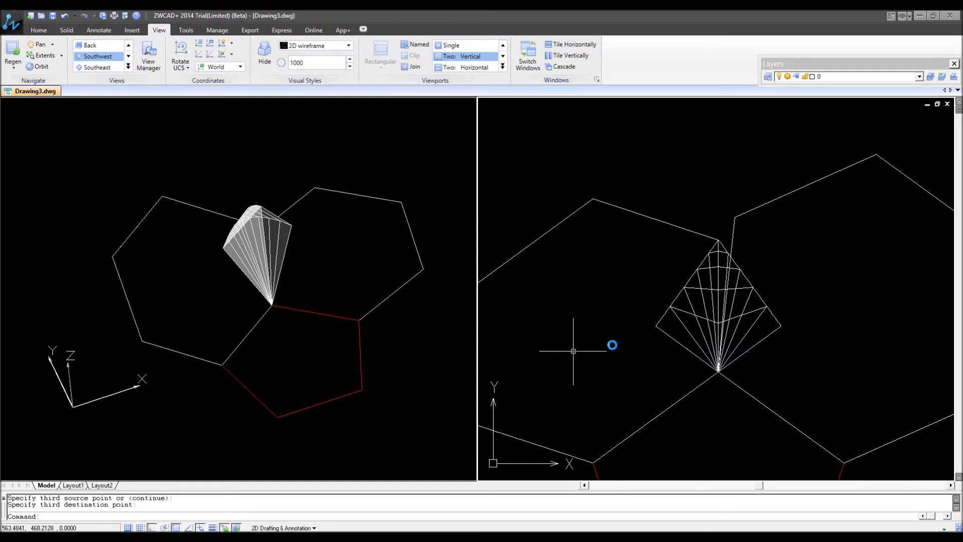
pyautogui.moveTo(260, 240); pyautogui.dragTo(216, 236)
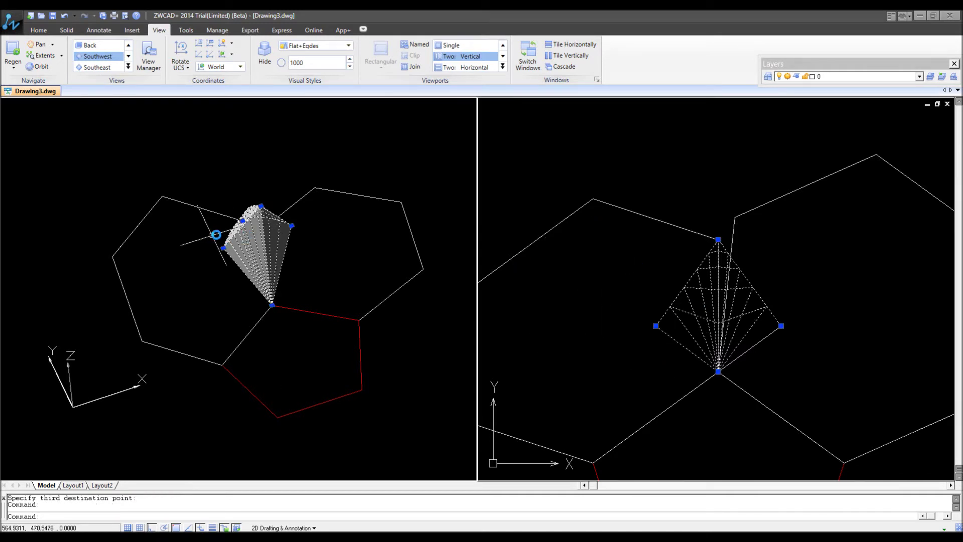
# Erase the fan-shaped solid with a crossing window
pyautogui.scroll(4, 218, 227)
pyautogui.scroll(2, 244, 222)
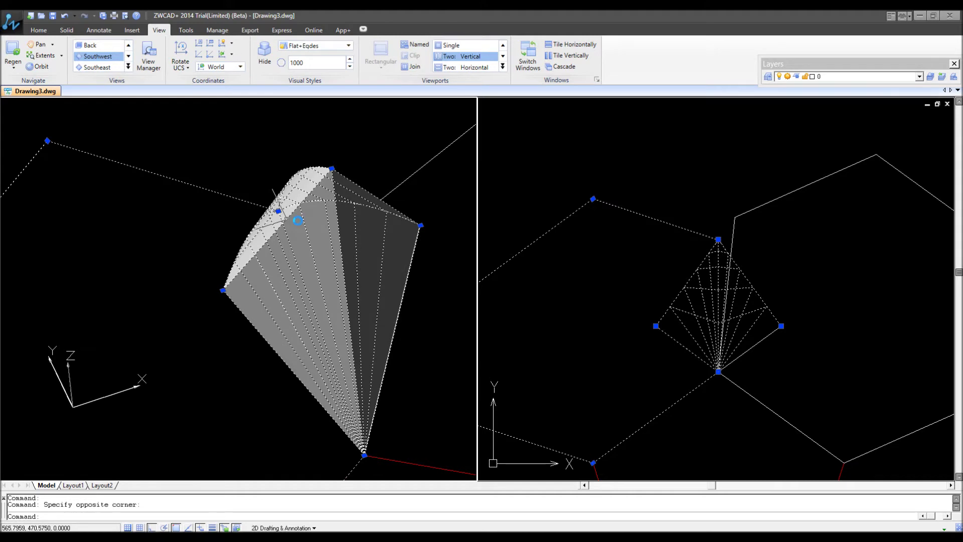
pyautogui.rightClick(317, 196)
pyautogui.click(336, 204)
pyautogui.click(335, 150)
pyautogui.click(313, 177)
pyautogui.press('Return')
# Erase the unfolded right hexagon with a crossing window
pyautogui.scroll(-5, 351, 178)
pyautogui.scroll(-4, 441, 143)
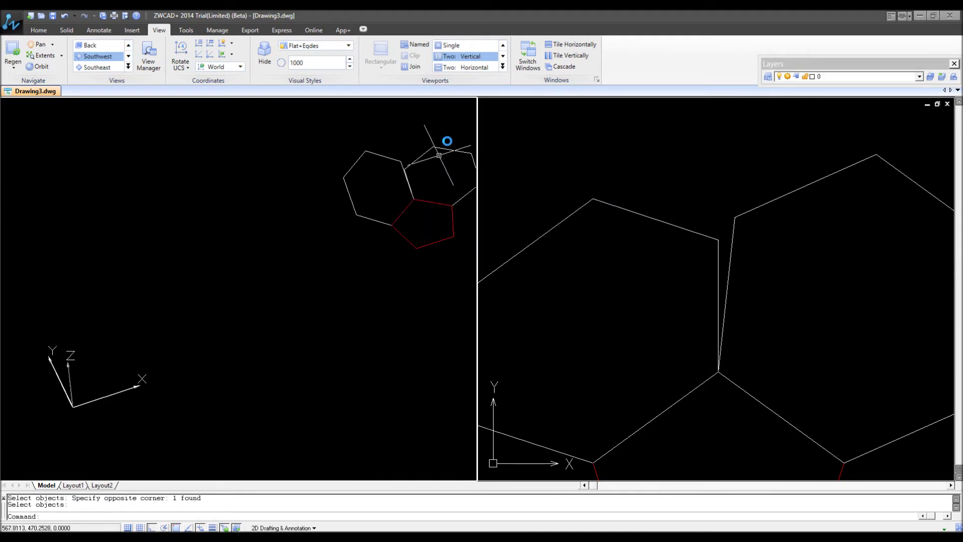
pyautogui.press('Return')
pyautogui.click(458, 139)
pyautogui.click(436, 177)
pyautogui.press('Return')
pyautogui.scroll(-2, 705, 280)
# Zoom to fit the remaining shapes and apply the Flat visual style
pyautogui.click(414, 295)
pyautogui.click(433, 258)
pyautogui.write('z')
pyautogui.press('Return')
pyautogui.write('e')
pyautogui.press('Return')
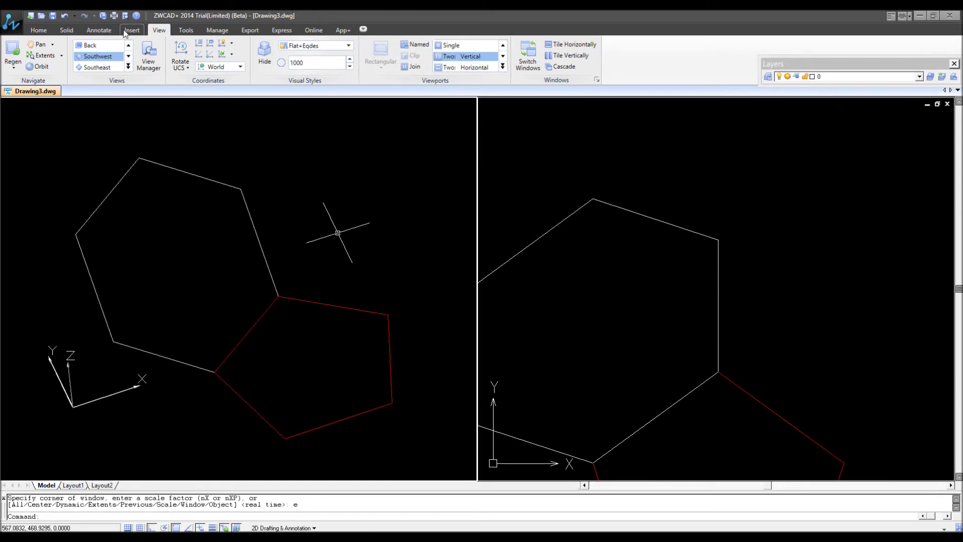
pyautogui.click(283, 44)
pyautogui.click(308, 97)
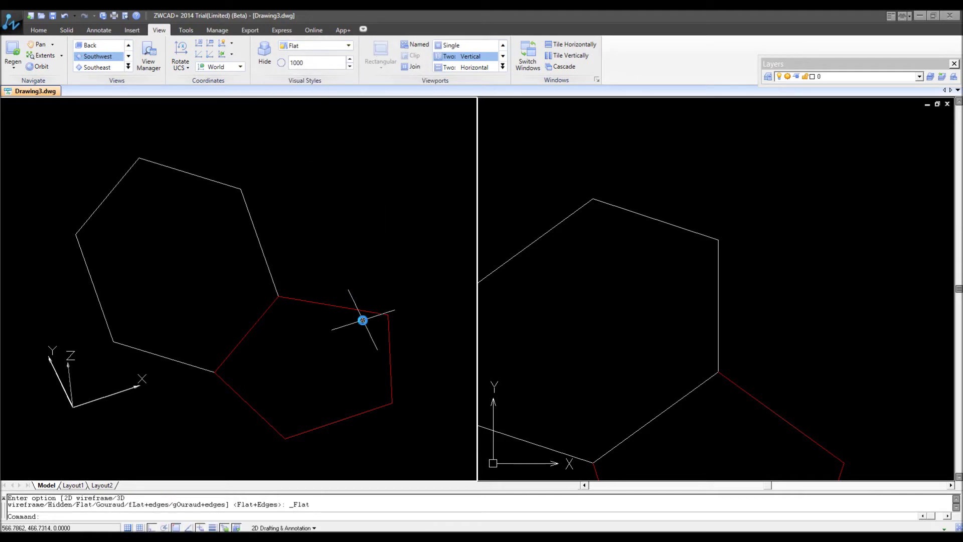
# Change the visual style from Flat to Gouraud
pyautogui.click(315, 51)
pyautogui.click(356, 103)
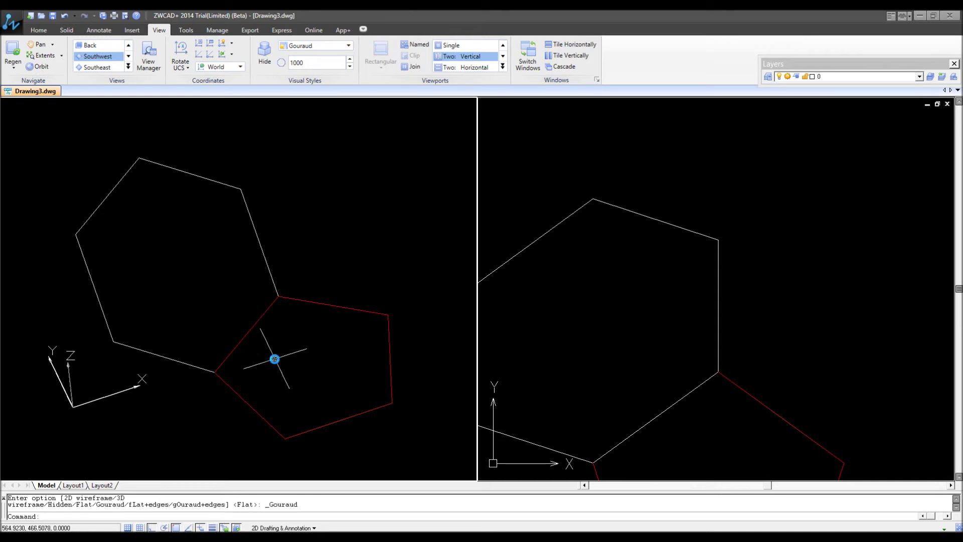
pyautogui.rightClick(274, 268)
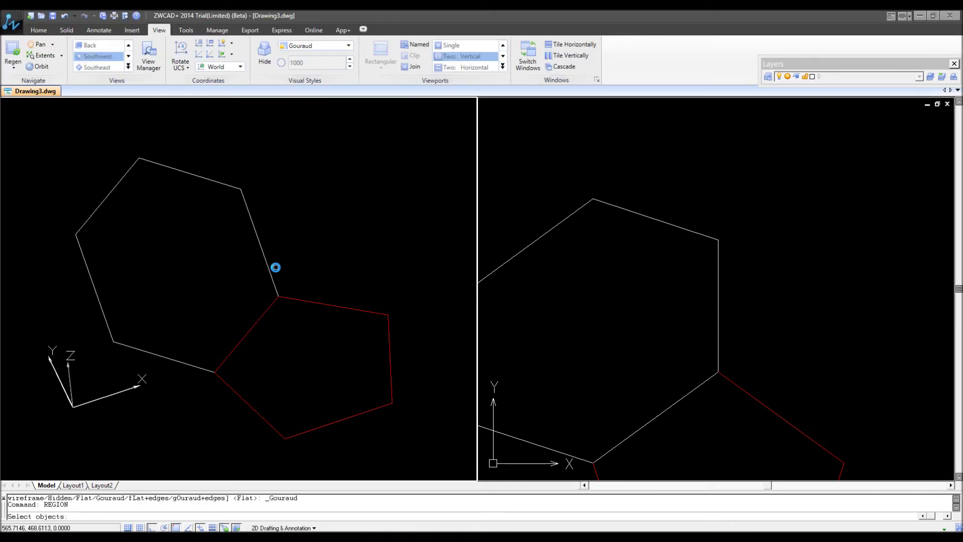
pyautogui.click(337, 274)
pyautogui.click(258, 334)
pyautogui.press('Return')
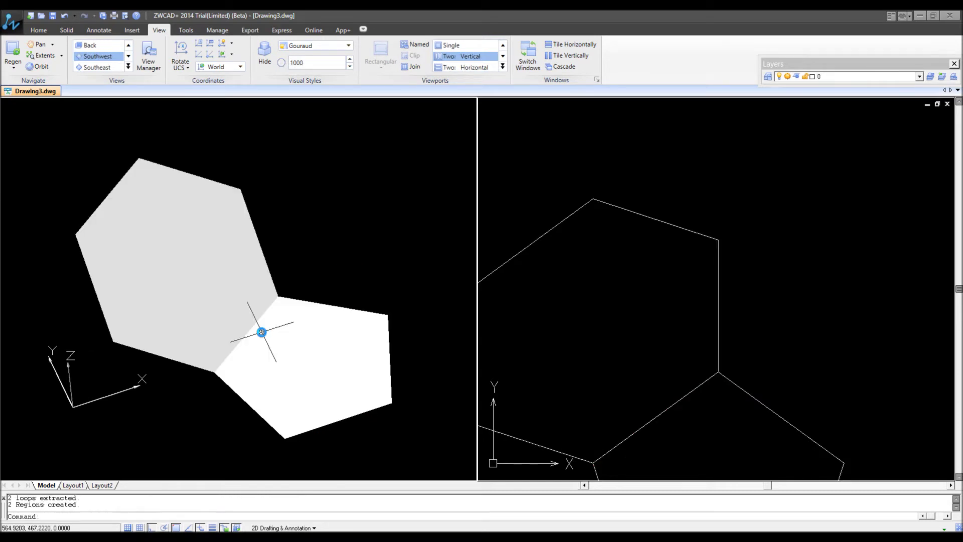
pyautogui.click(356, 314)
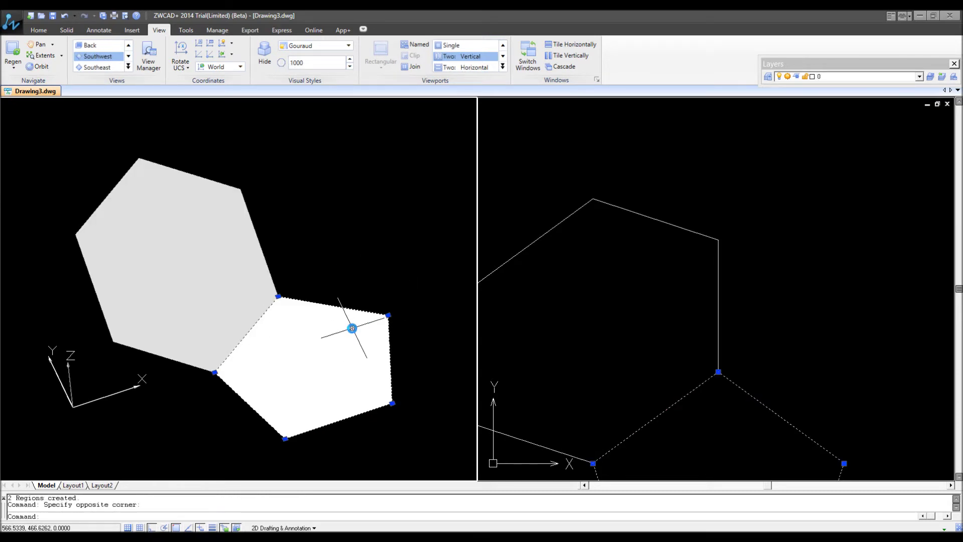
pyautogui.write('u')
pyautogui.press('Return')
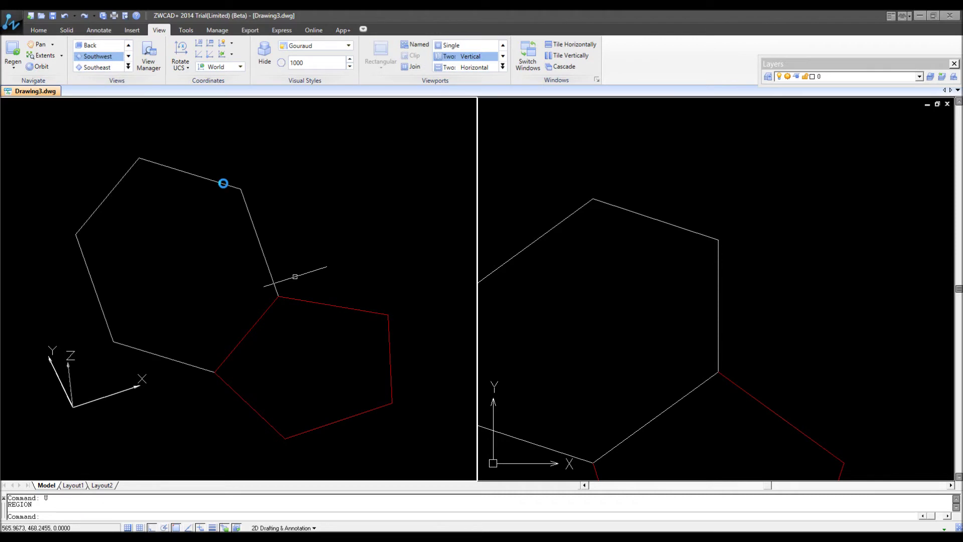
pyautogui.click(67, 30)
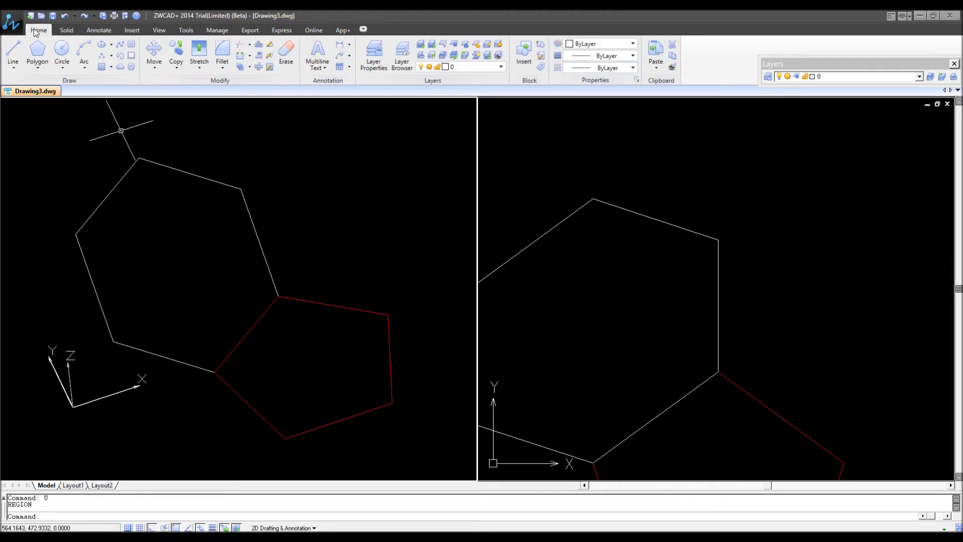
pyautogui.click(38, 68)
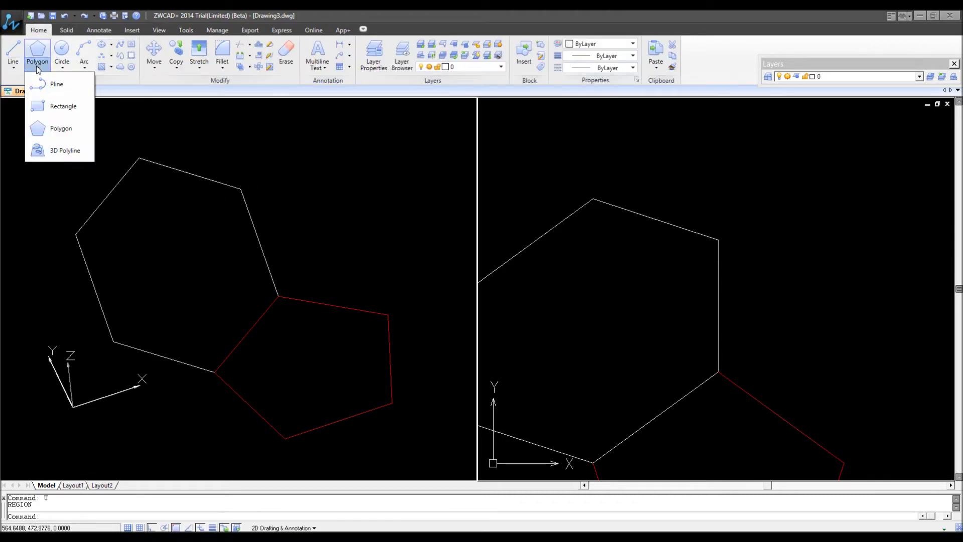
pyautogui.click(50, 84)
pyautogui.click(328, 203)
pyautogui.click(346, 238)
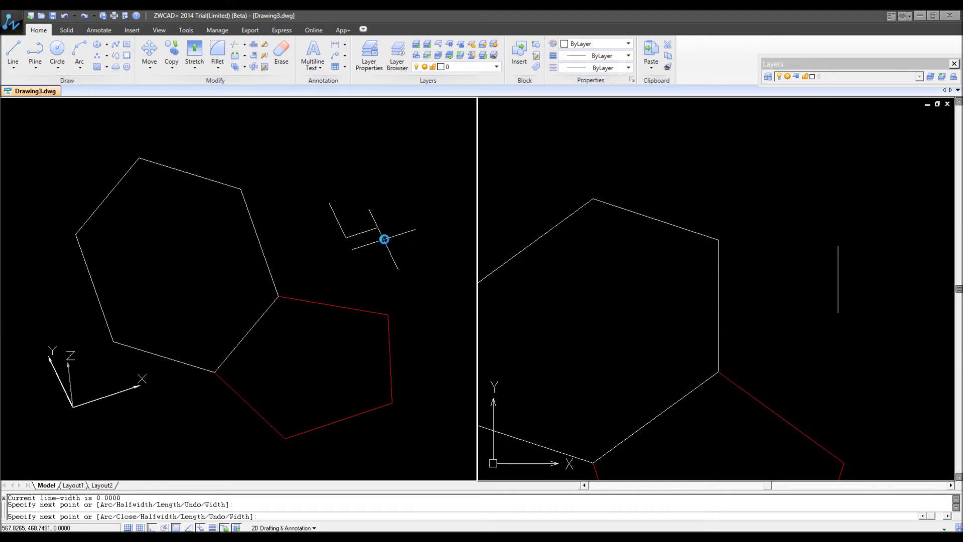
pyautogui.click(377, 228)
pyautogui.click(368, 202)
pyautogui.write('c')
pyautogui.press('Return')
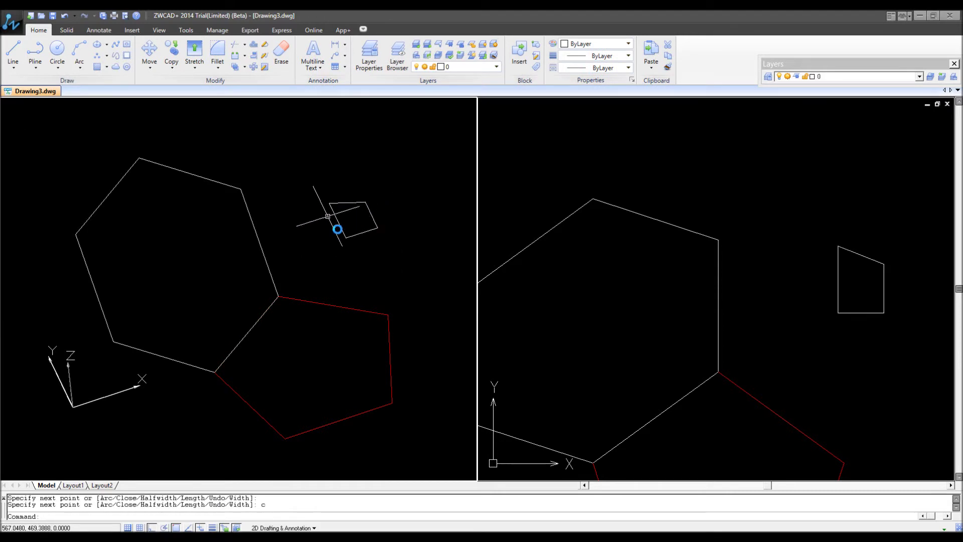
pyautogui.click(332, 205)
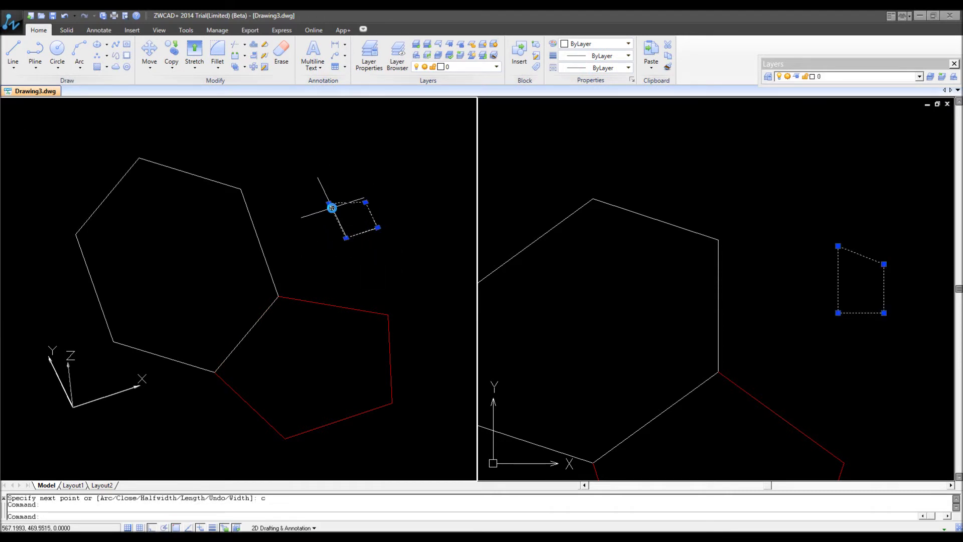
pyautogui.press('Escape')
pyautogui.press('Escape')
pyautogui.click(336, 229)
pyautogui.click(333, 209)
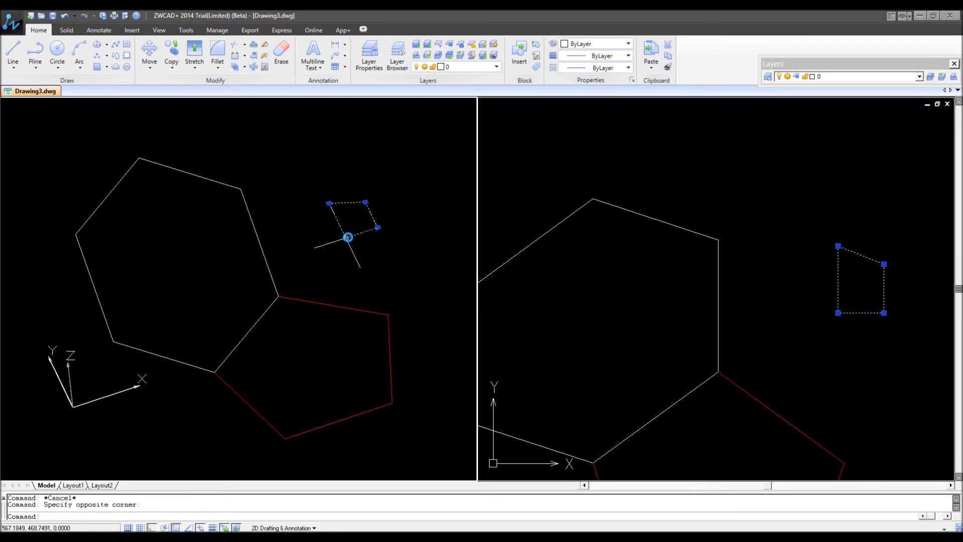
pyautogui.press('Escape')
pyautogui.press('Escape')
pyautogui.scroll(1, 353, 223)
pyautogui.scroll(-2, 350, 231)
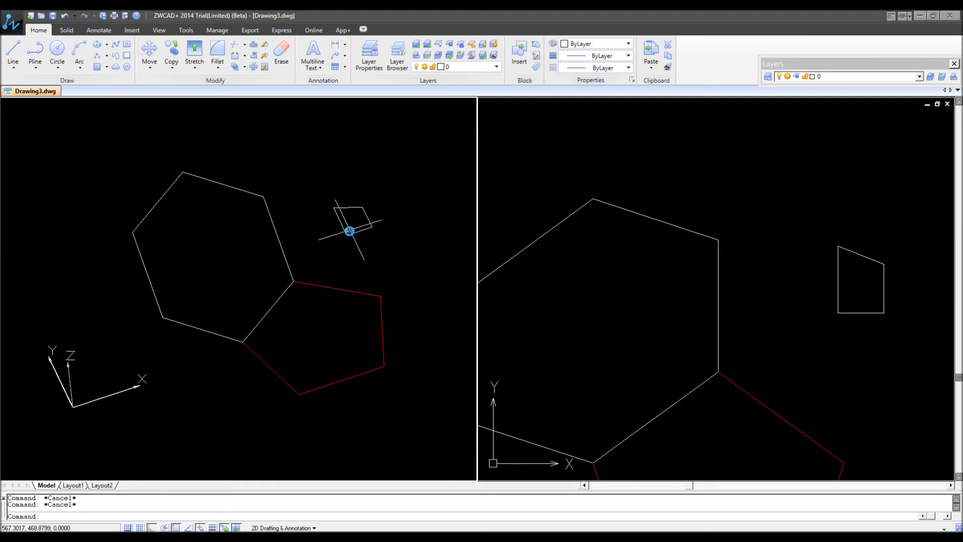
pyautogui.write('regi')
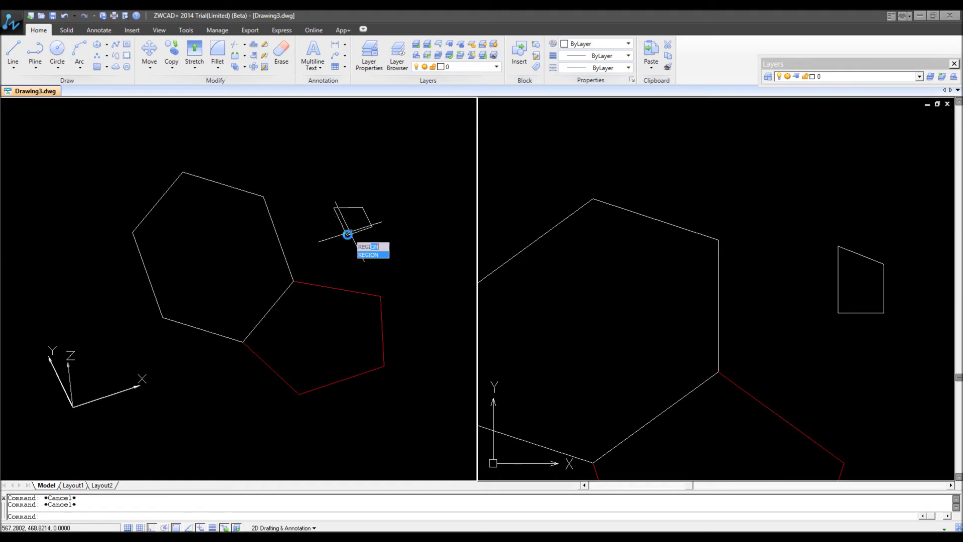
pyautogui.press('Return')
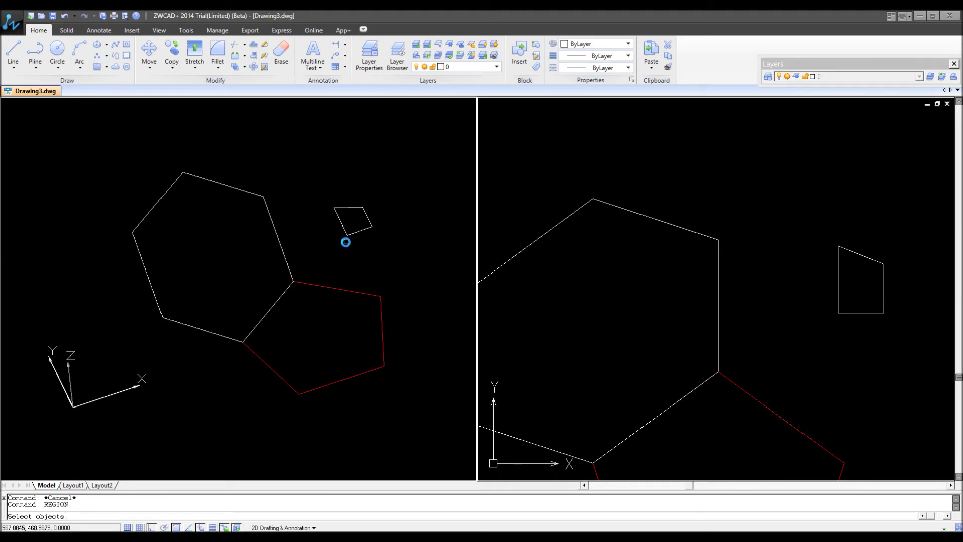
pyautogui.click(346, 231)
pyautogui.press('Return')
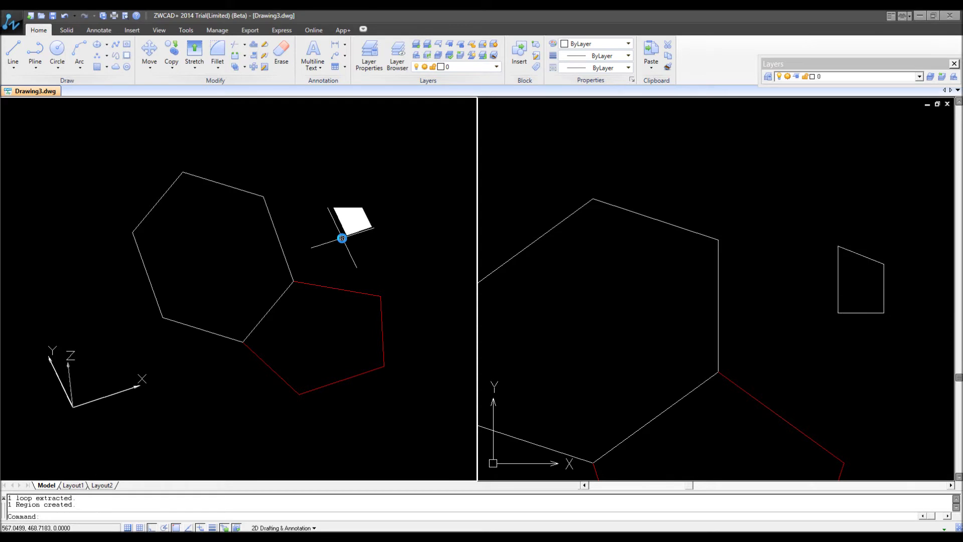
pyautogui.scroll(2, 345, 219)
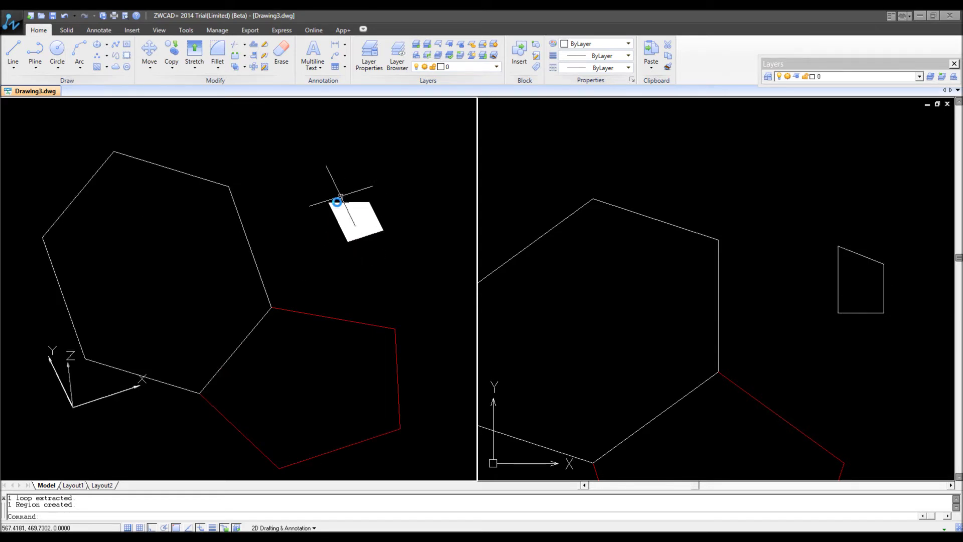
pyautogui.press('e')
pyautogui.press('Return')
pyautogui.click(354, 185)
pyautogui.click(332, 212)
pyautogui.press('Return')
pyautogui.write('REGION')
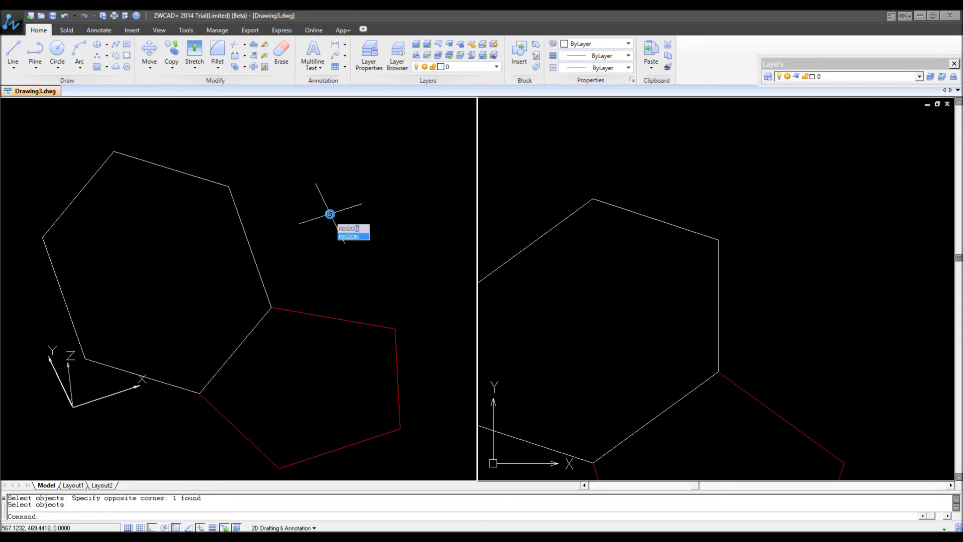
# Convert the hexagon and pentagon outlines into regions with REGION
pyautogui.press('Return')
pyautogui.click(285, 211)
pyautogui.click(229, 338)
pyautogui.press('Return')
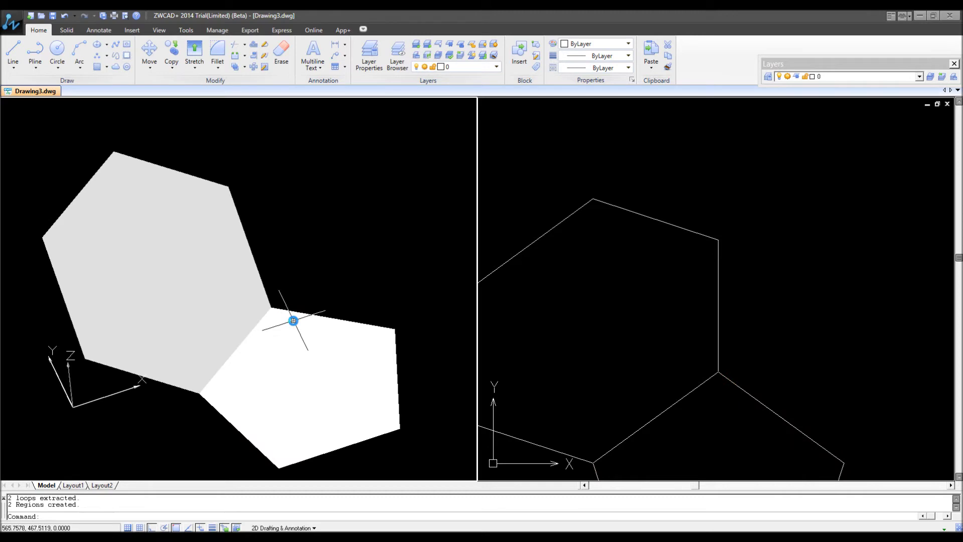
# Set the pentagon region's colour to Red in the Properties panel
pyautogui.click(306, 320)
pyautogui.click(581, 43)
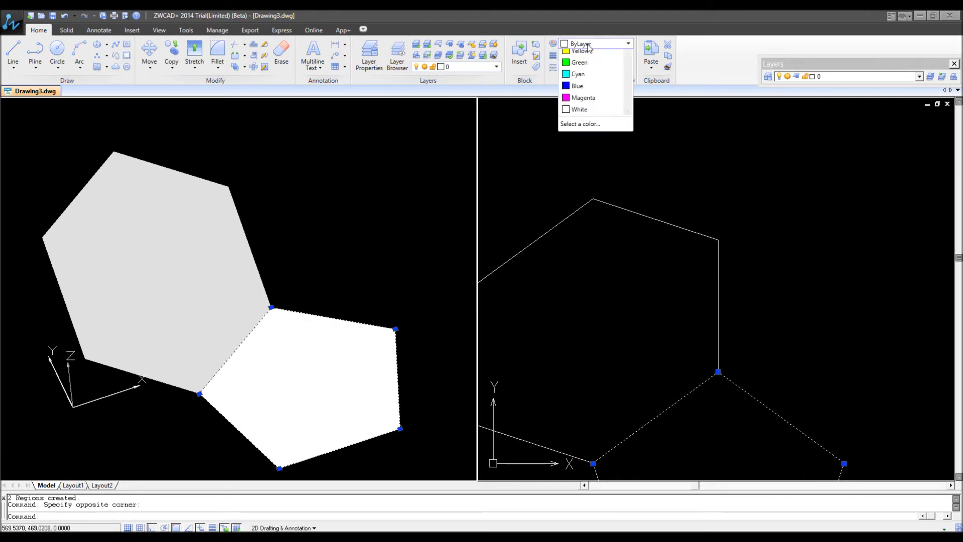
pyautogui.click(585, 80)
pyautogui.press('Escape')
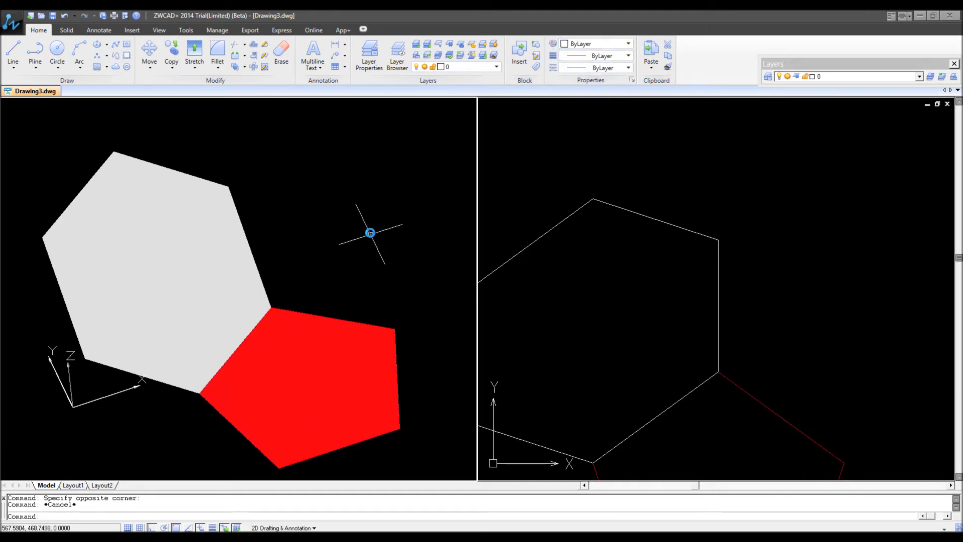
pyautogui.scroll(-2, 334, 280)
pyautogui.scroll(-2, 333, 292)
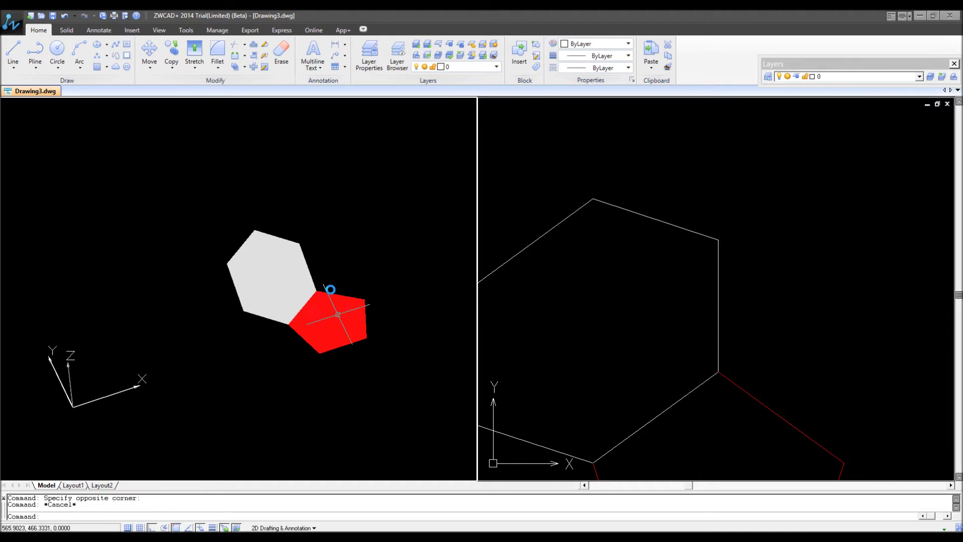
pyautogui.click(619, 344)
# Apply the Three: Left viewport layout from the View tab's Viewports gallery
pyautogui.scroll(-4, 634, 372)
pyautogui.scroll(3, 634, 371)
pyautogui.scroll(2, 617, 402)
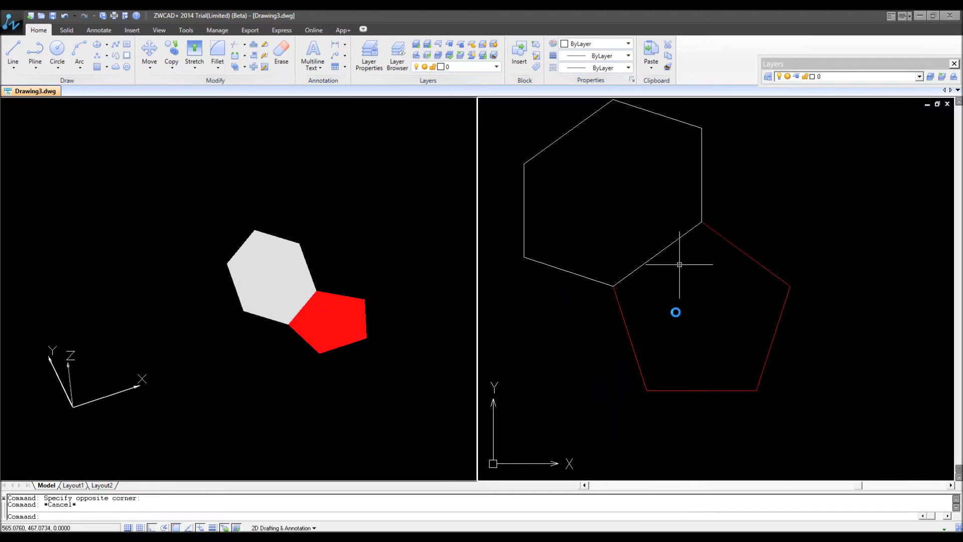
pyautogui.scroll(-4, 661, 312)
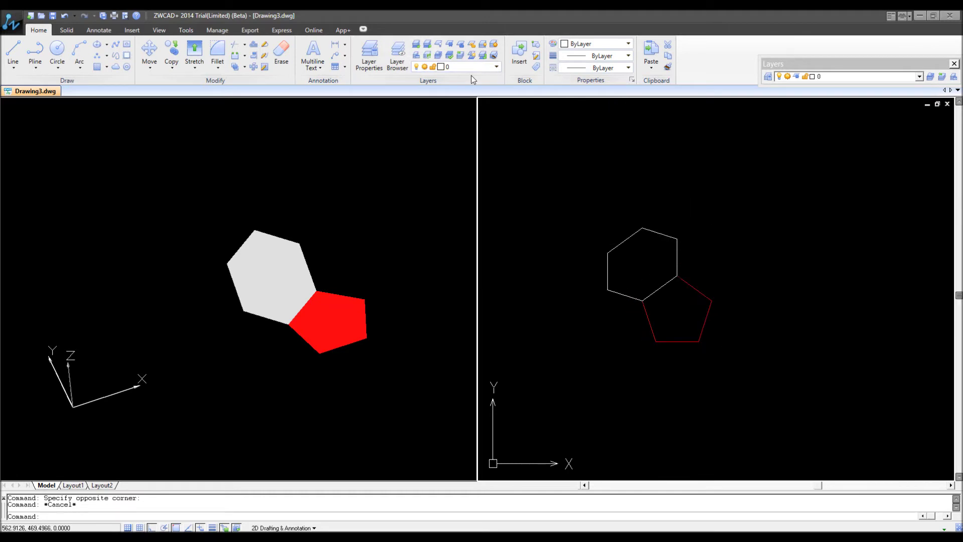
pyautogui.click(103, 31)
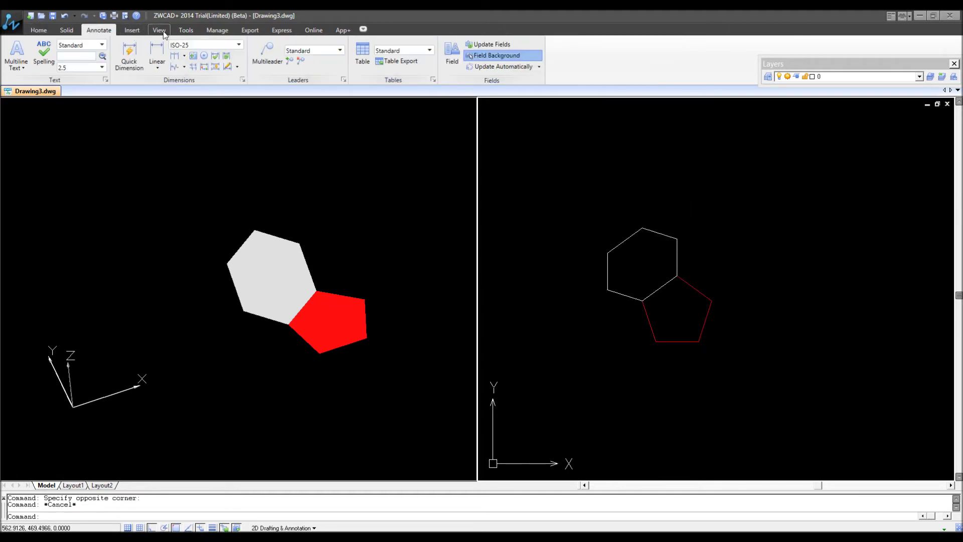
pyautogui.click(159, 30)
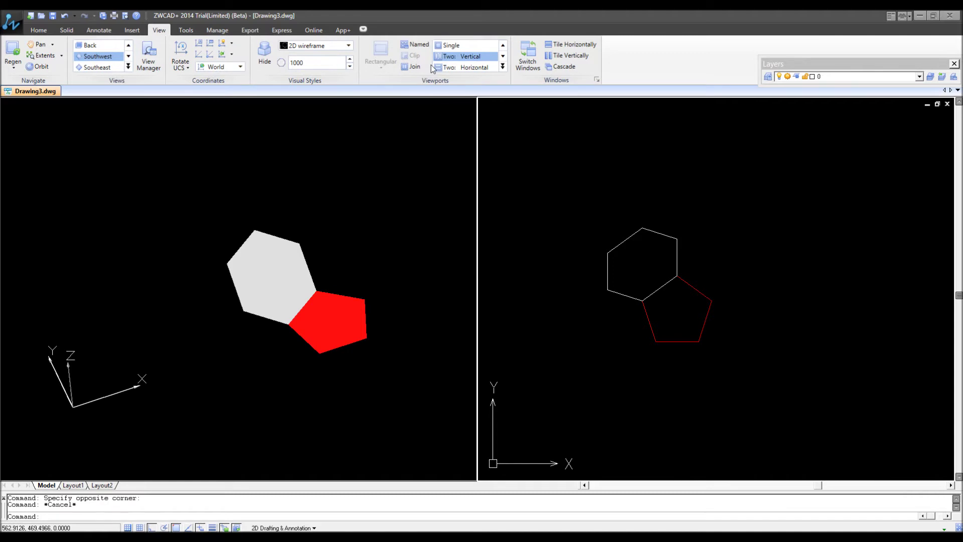
pyautogui.click(502, 67)
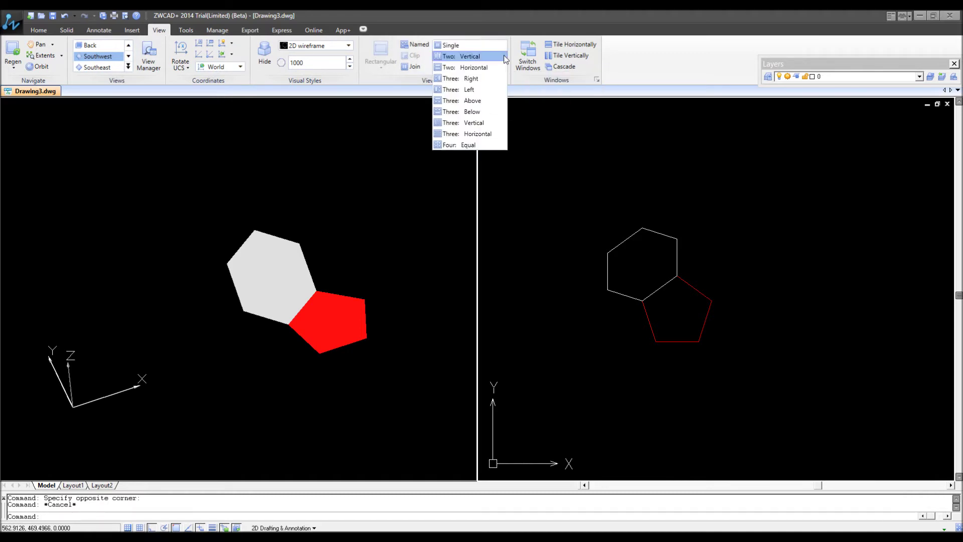
pyautogui.click(472, 89)
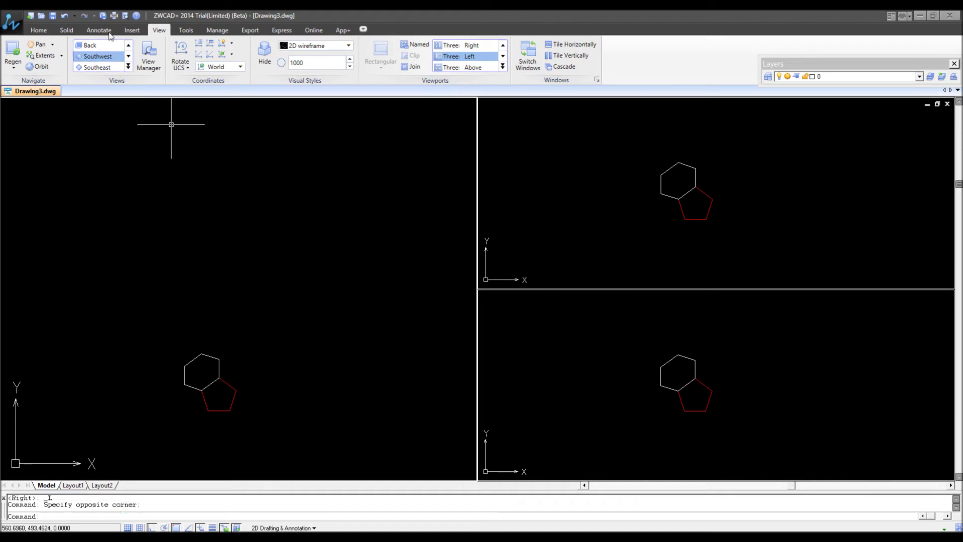
# Set the left viewport to the Southeast isometric view
pyautogui.click(98, 56)
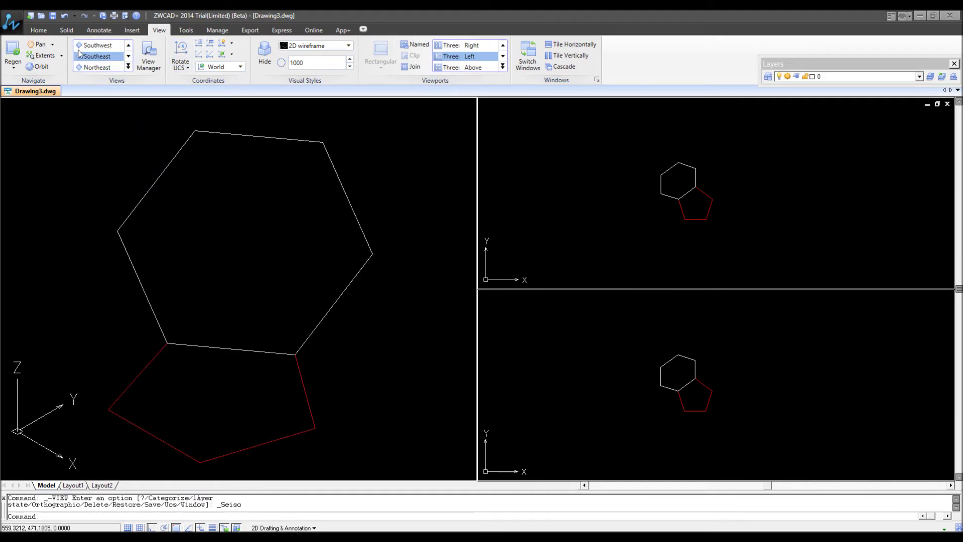
pyautogui.click(337, 50)
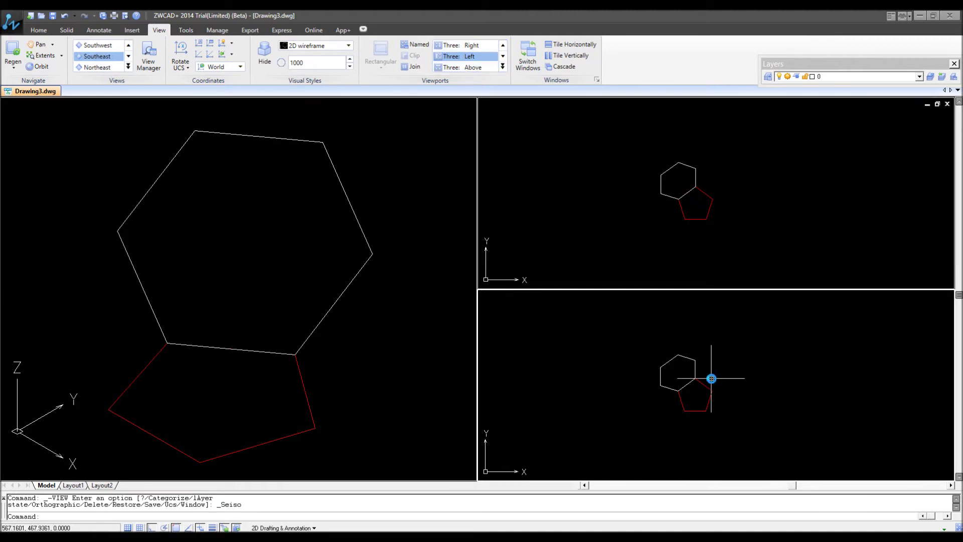
pyautogui.doubleClick(503, 57)
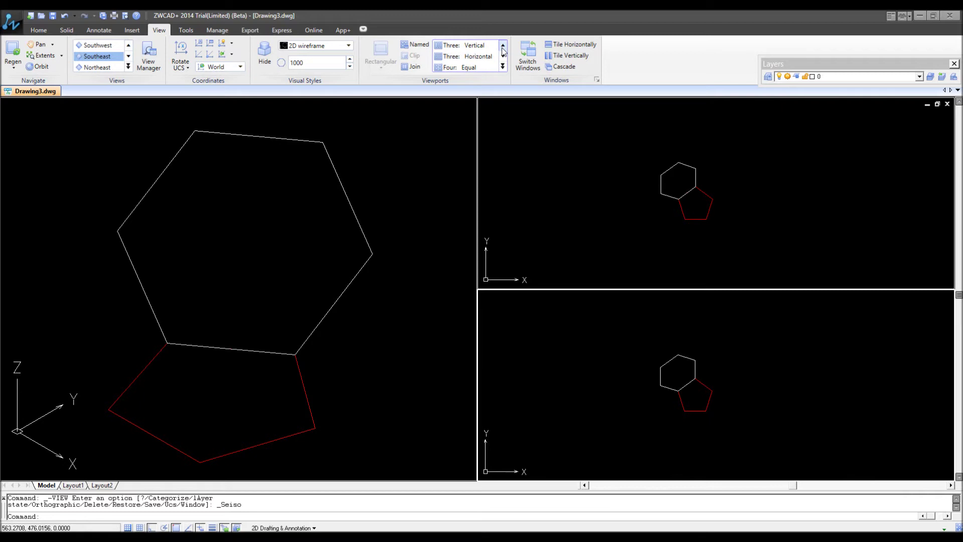
pyautogui.click(129, 45)
# Set the bottom-right viewport to the Front view, then reactivate the left viewport
pyautogui.click(128, 45)
pyautogui.click(91, 56)
pyautogui.click(726, 400)
pyautogui.click(730, 403)
pyautogui.click(261, 280)
pyautogui.scroll(-2, 230, 305)
pyautogui.scroll(1, 165, 436)
pyautogui.scroll(-5, 126, 452)
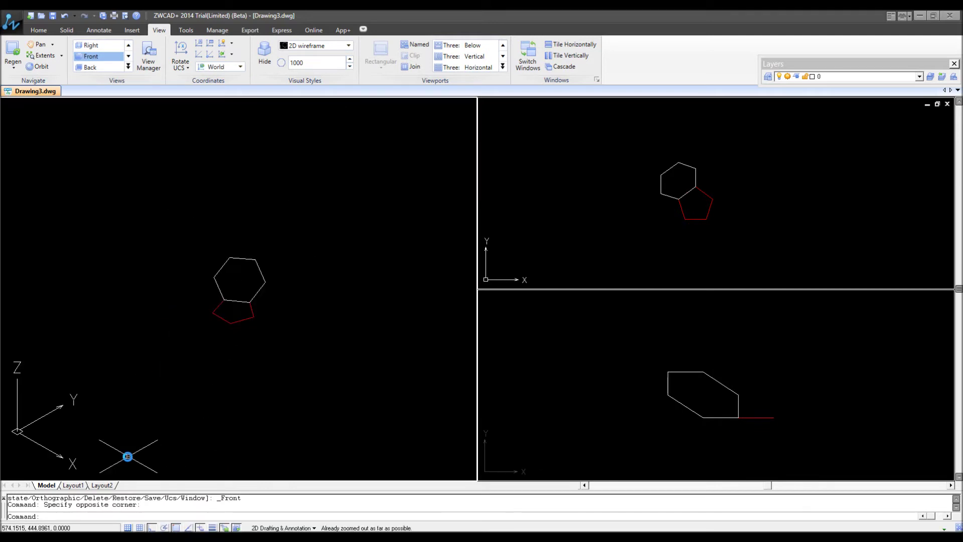
pyautogui.scroll(4, 200, 354)
pyautogui.scroll(-3, 270, 259)
pyautogui.scroll(2, 295, 204)
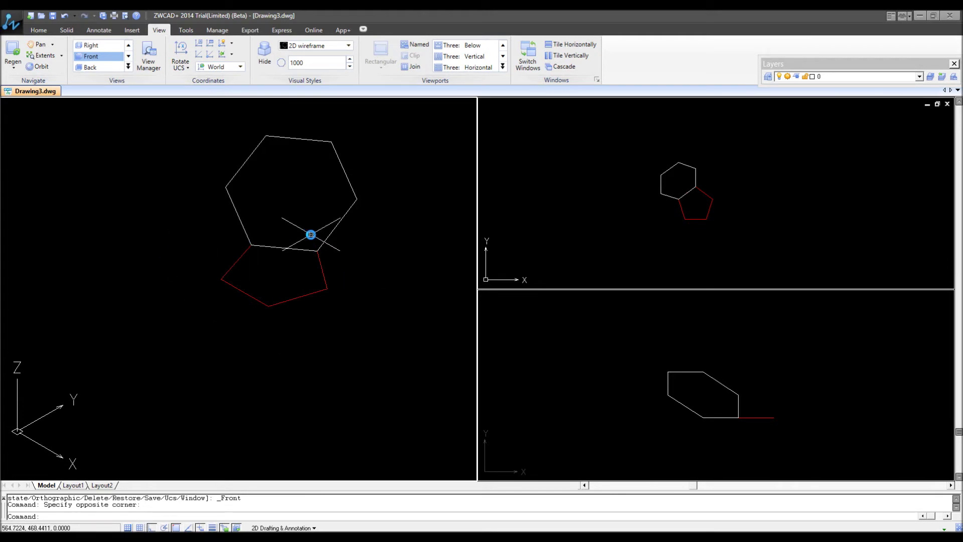
pyautogui.write('AR')
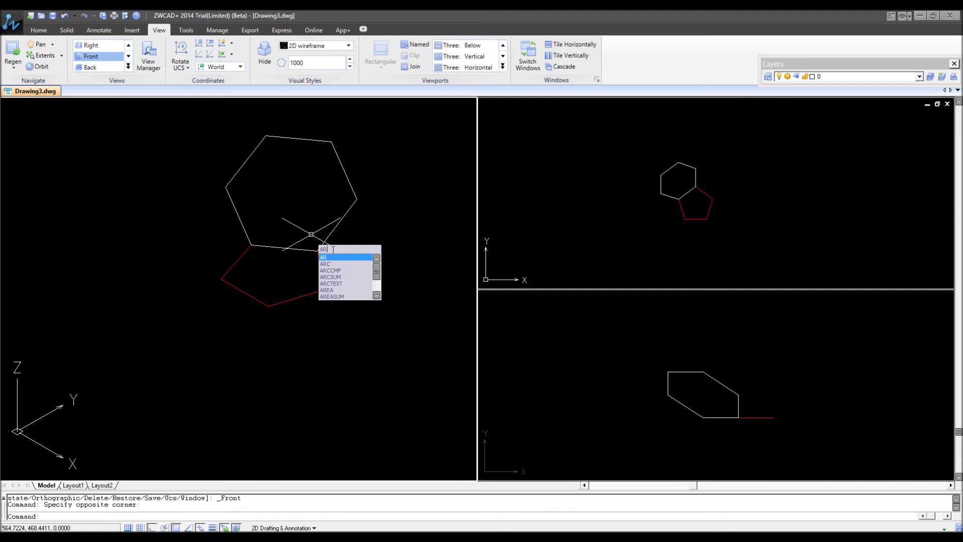
pyautogui.press('Return')
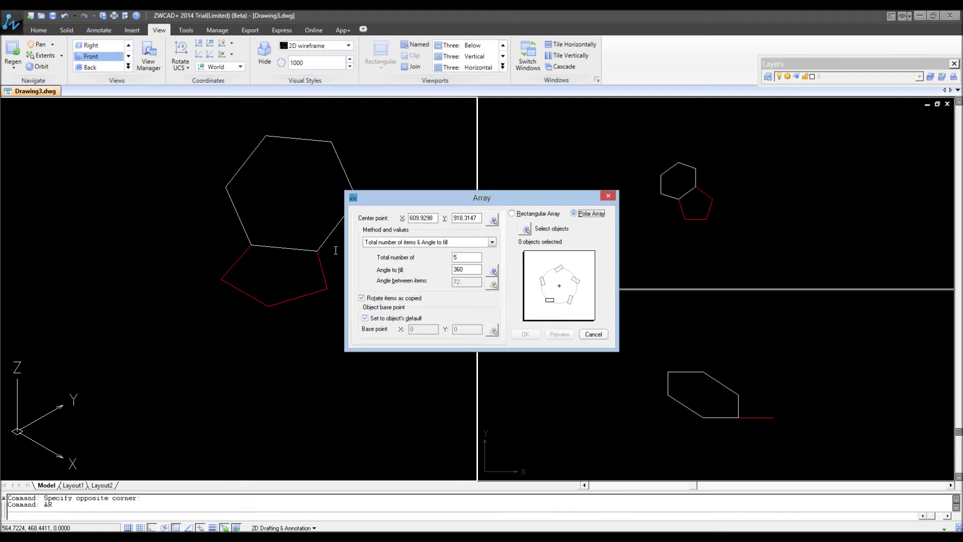
pyautogui.click(512, 213)
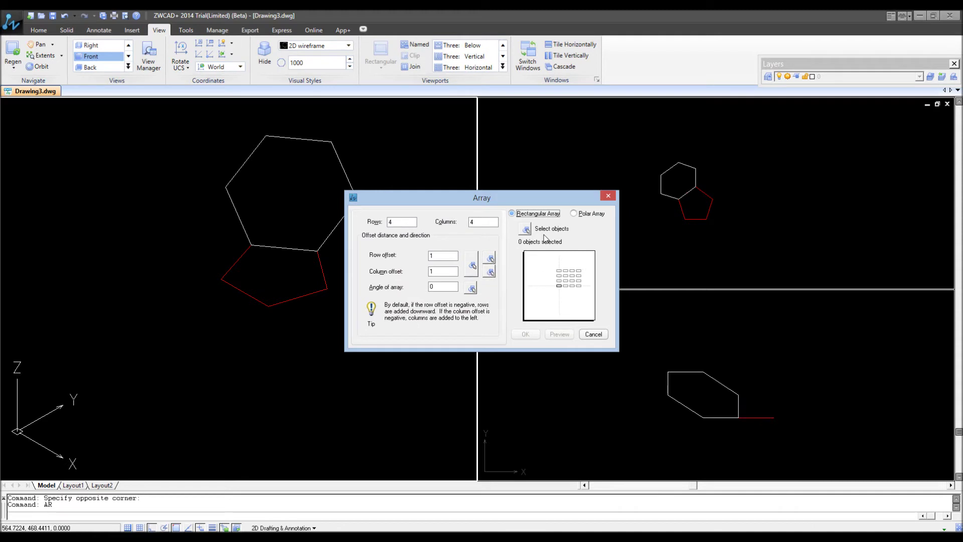
pyautogui.click(573, 213)
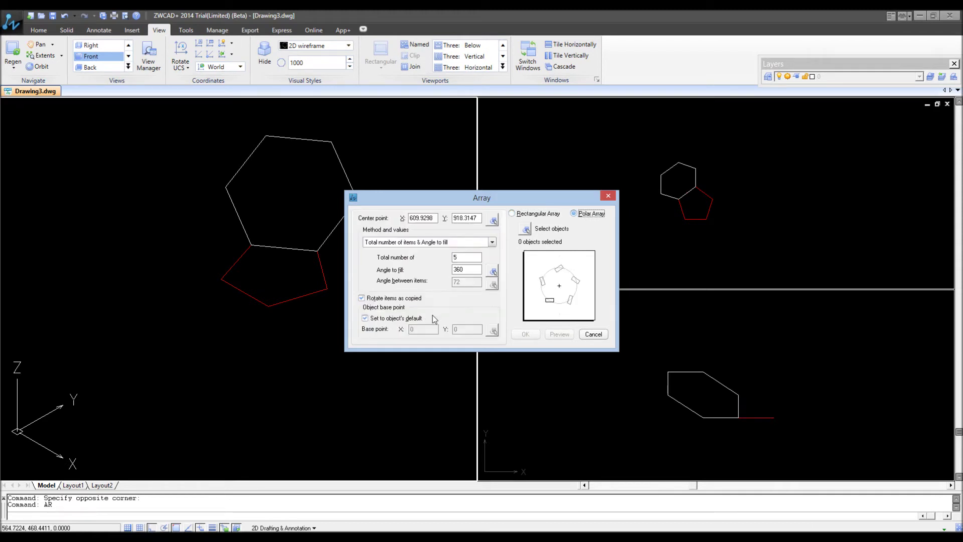
pyautogui.click(493, 221)
pyautogui.scroll(3, 314, 271)
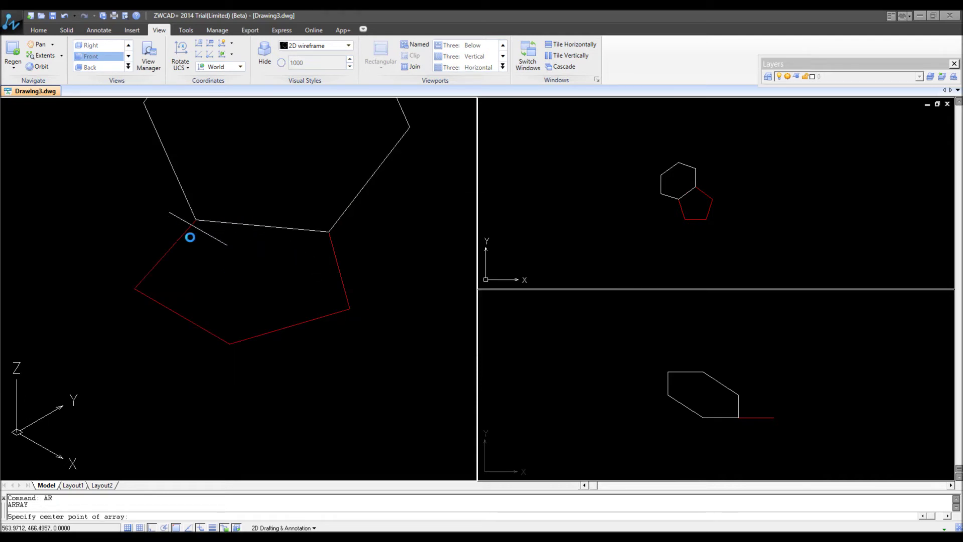
pyautogui.press('Escape')
pyautogui.press('Escape')
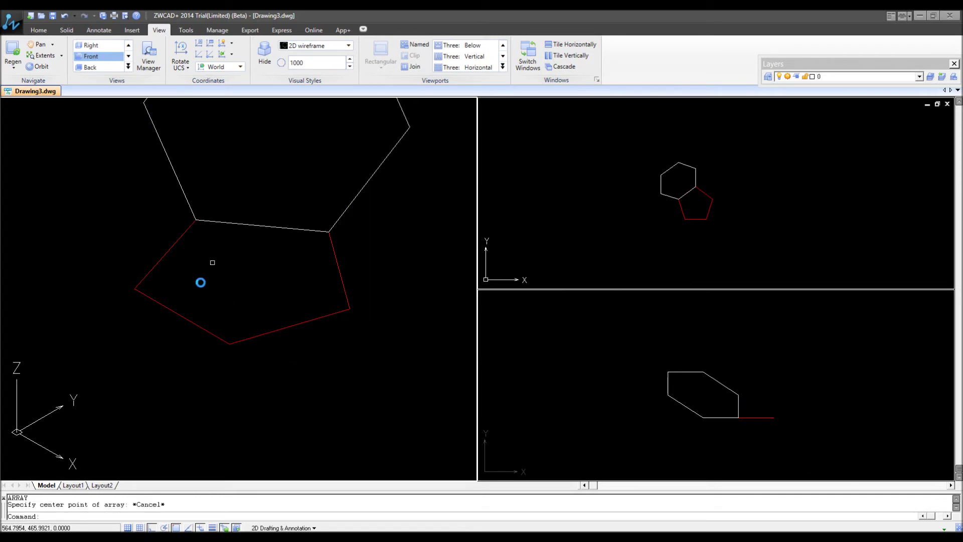
pyautogui.click(206, 275)
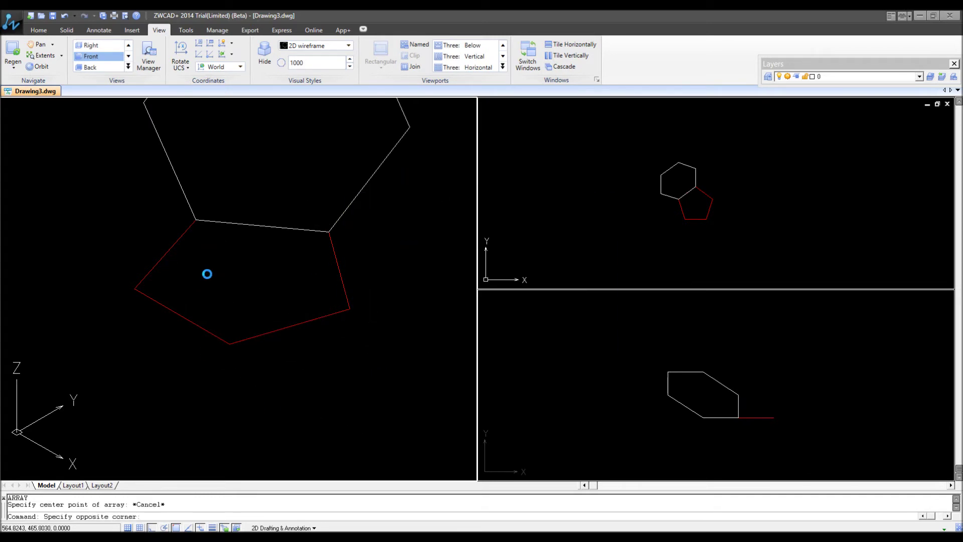
pyautogui.click(182, 327)
pyautogui.click(231, 310)
pyautogui.click(132, 368)
pyautogui.press('Escape')
pyautogui.click(232, 308)
pyautogui.click(216, 327)
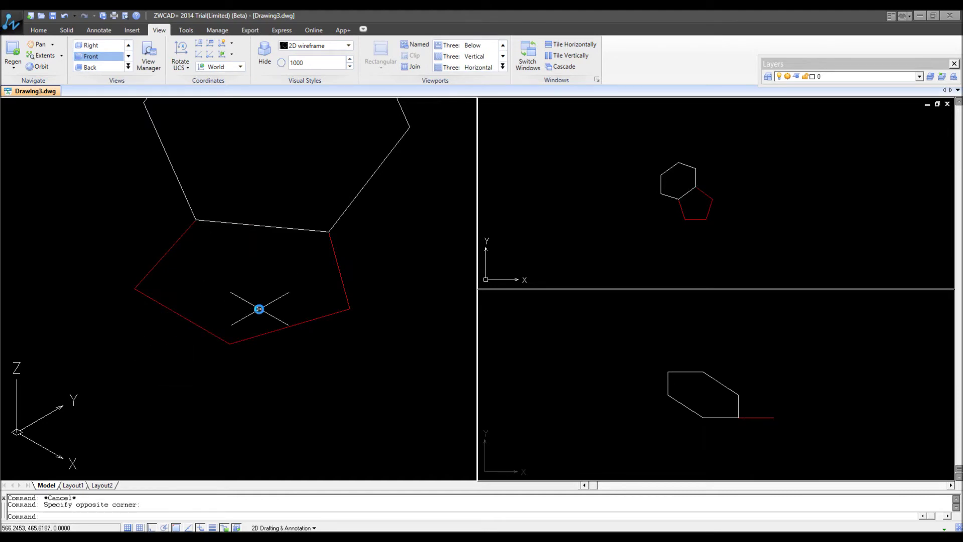
# Draw a 5-sided polygon by edge on the hexagon's bottom edge, then open Array
pyautogui.rightClick(249, 265)
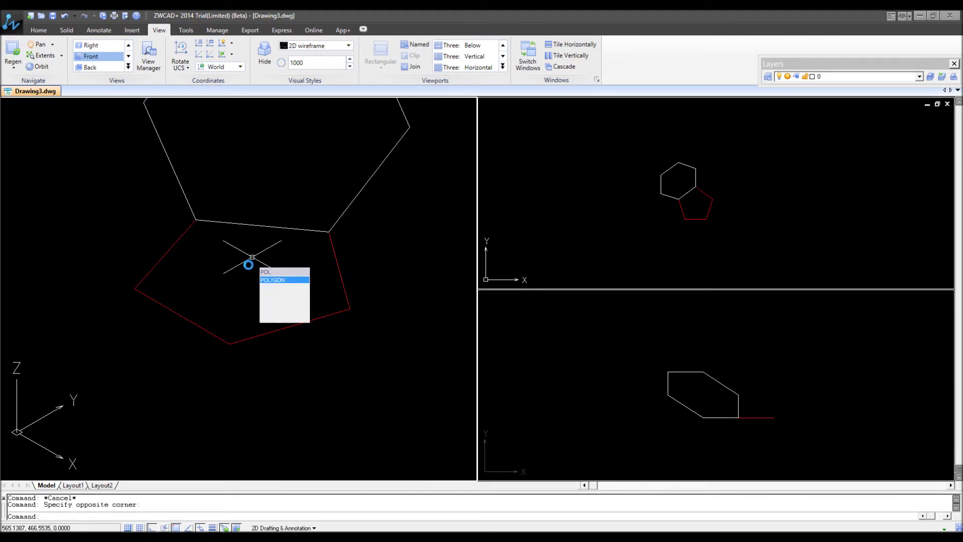
pyautogui.click(274, 274)
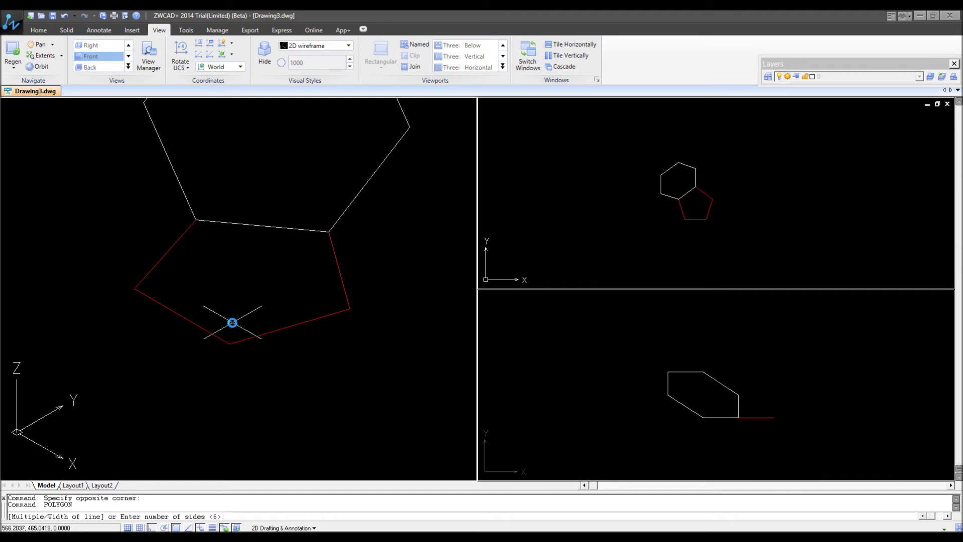
pyautogui.write('5')
pyautogui.press('Return')
pyautogui.rightClick(233, 275)
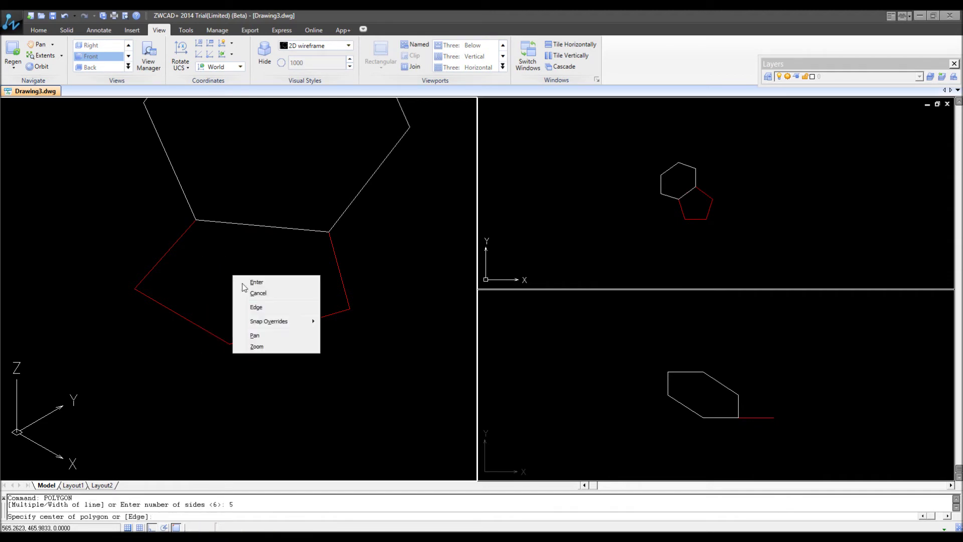
pyautogui.click(264, 308)
pyautogui.click(229, 343)
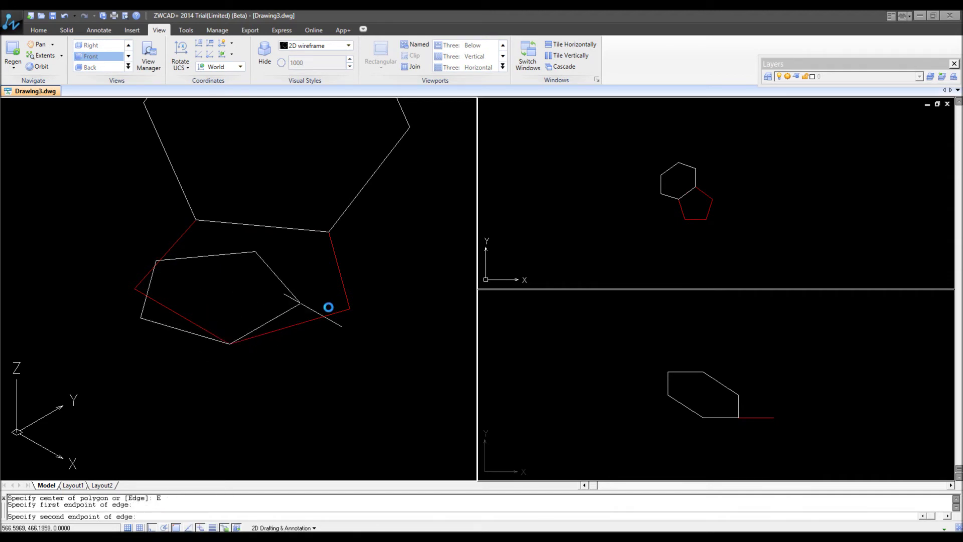
pyautogui.click(348, 307)
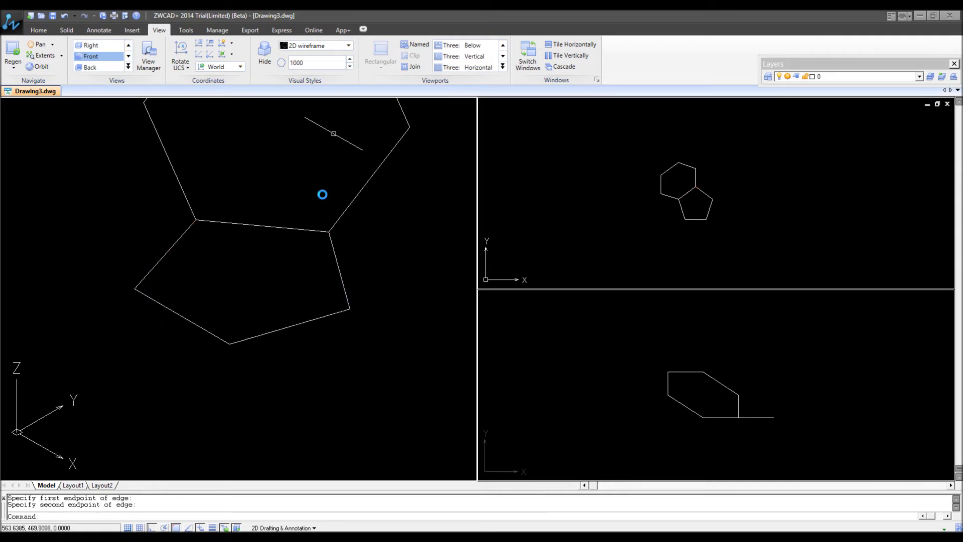
pyautogui.write('ar')
pyautogui.press('Return')
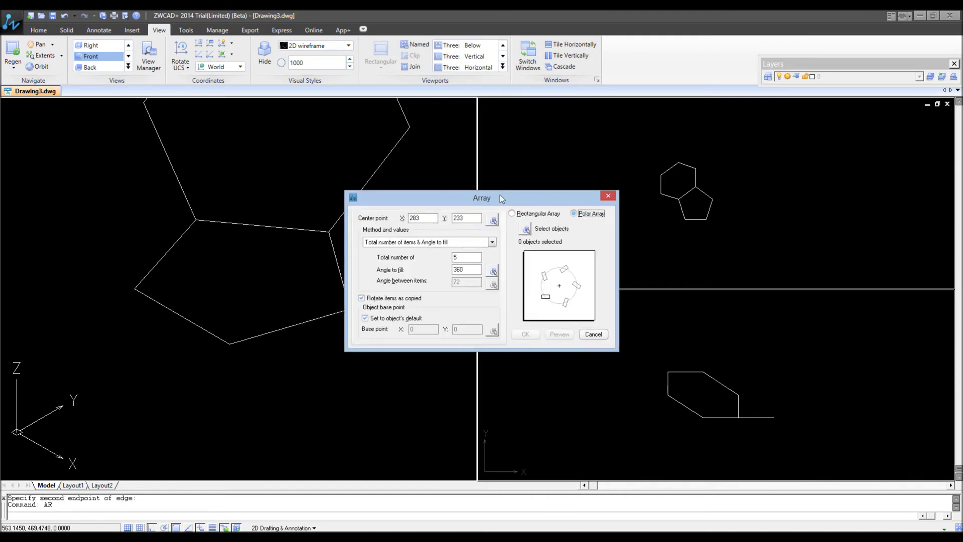
# Set up a polar array centred on the pentagon's middle and preview the copies
pyautogui.click(525, 230)
pyautogui.moveTo(383, 178); pyautogui.dragTo(323, 178)
pyautogui.press('Return')
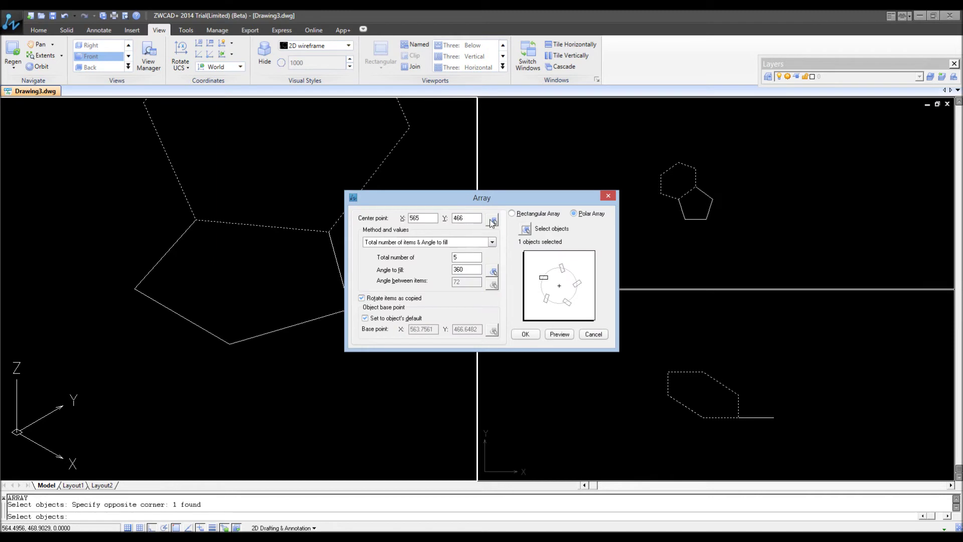
pyautogui.click(494, 220)
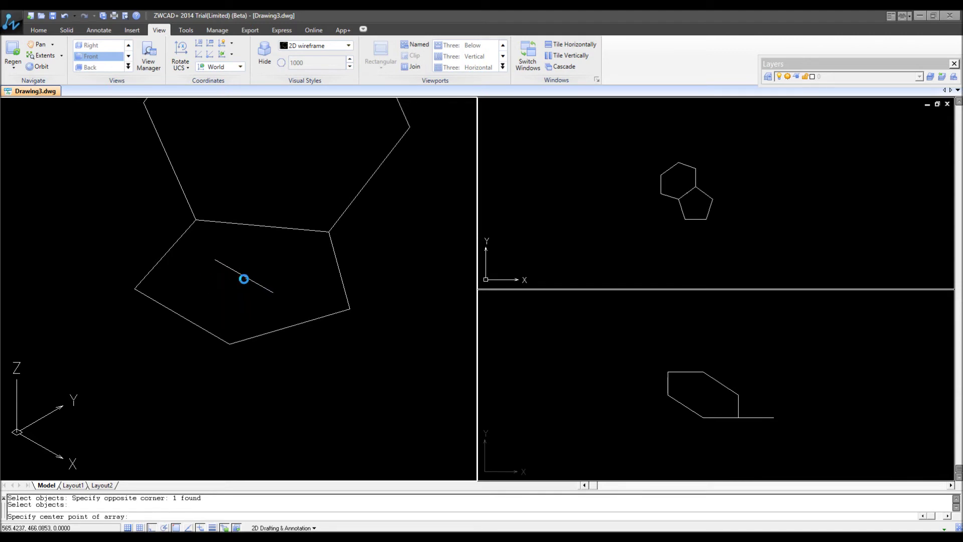
pyautogui.scroll(-3, 231, 294)
pyautogui.scroll(-2, 231, 294)
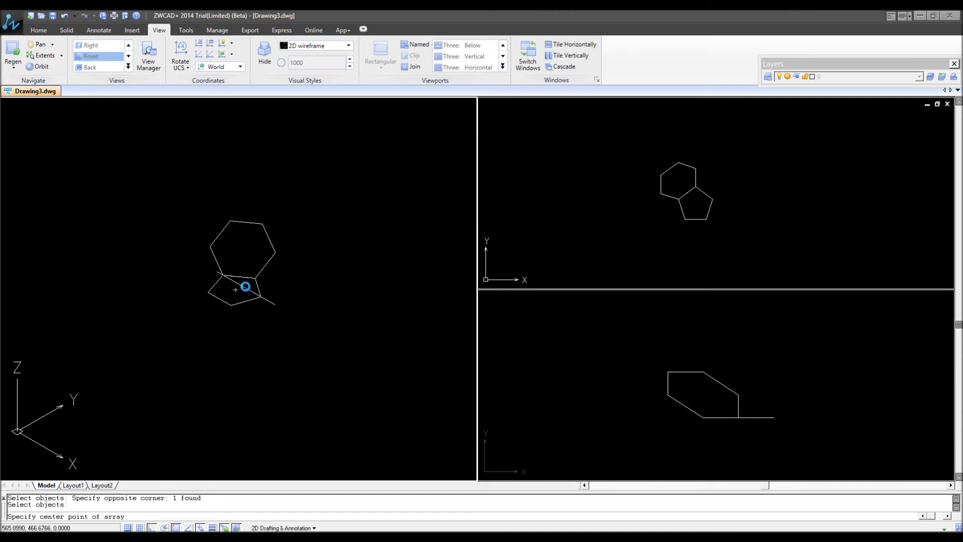
pyautogui.click(238, 288)
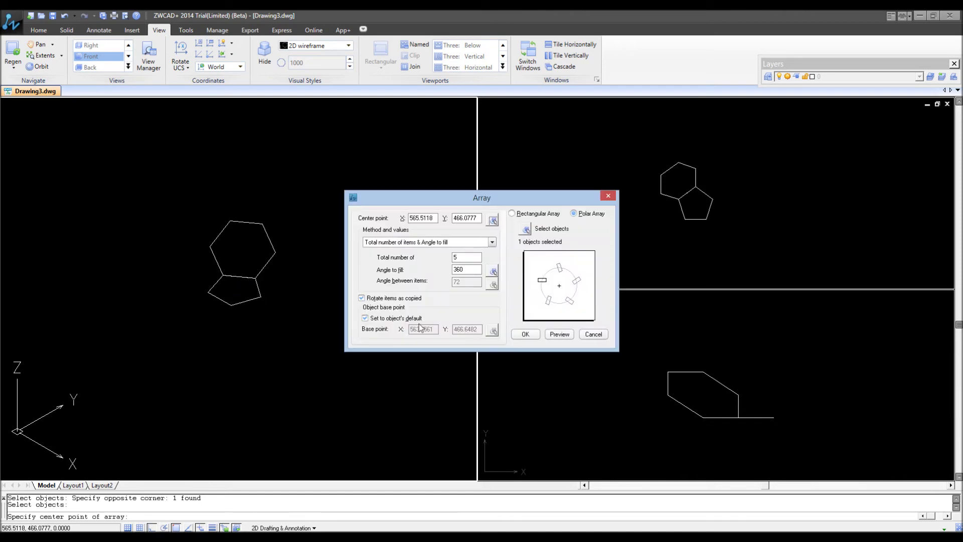
pyautogui.click(564, 337)
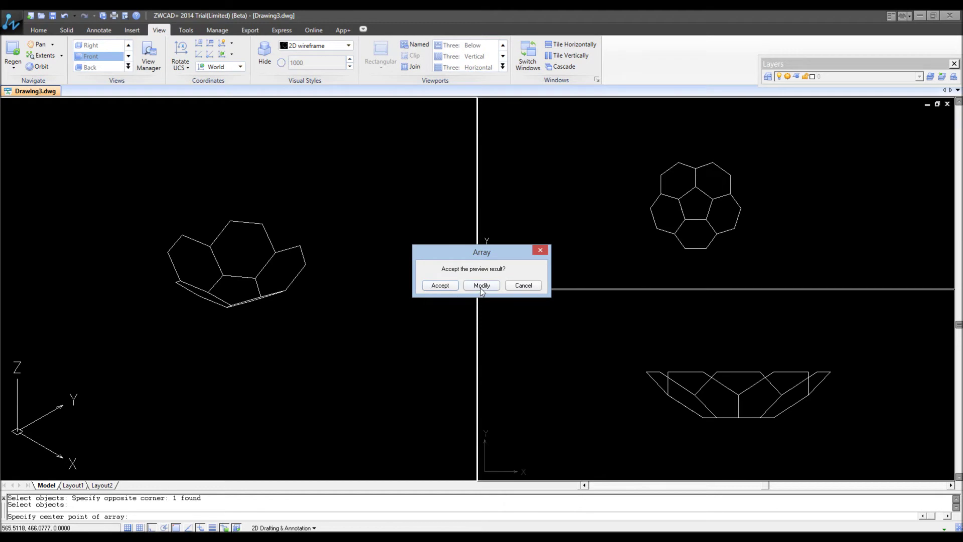
pyautogui.click(480, 288)
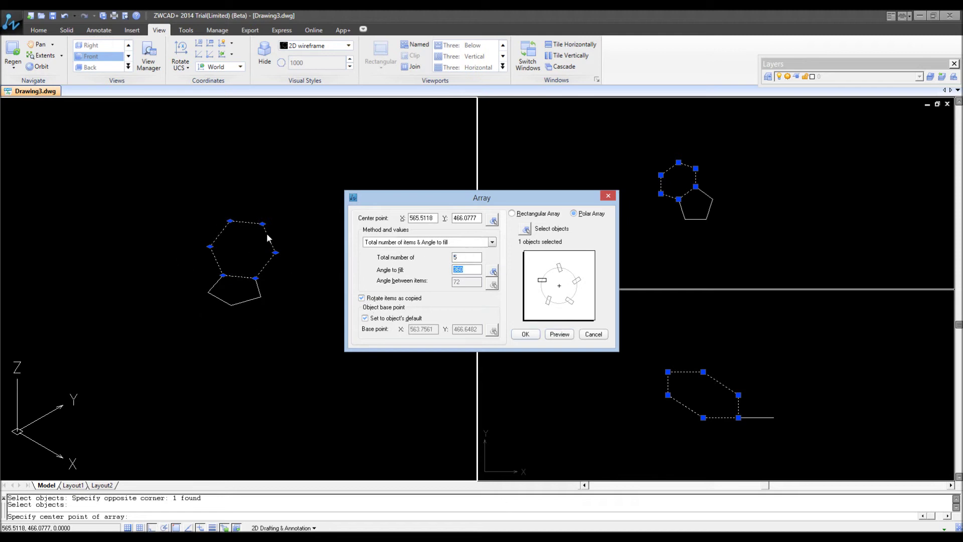
# Toggle rotating items as copied and reselect the hexagon as the array object
pyautogui.click(371, 300)
pyautogui.click(526, 230)
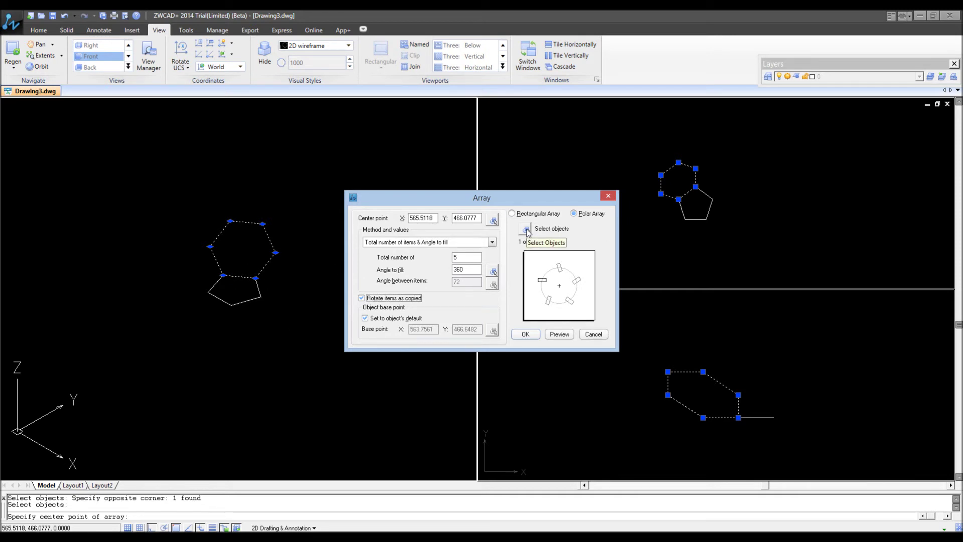
pyautogui.click(307, 239)
pyautogui.click(243, 247)
pyautogui.rightClick(267, 211)
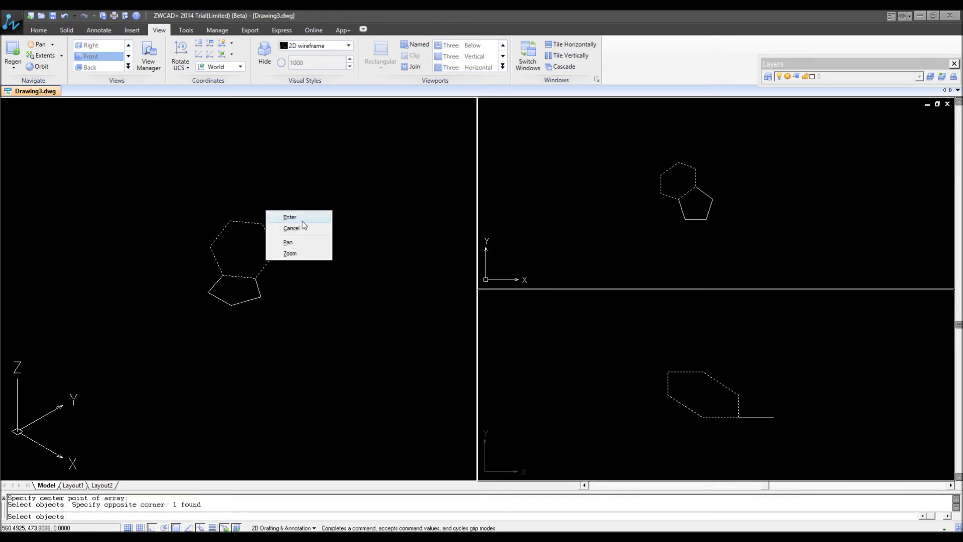
pyautogui.click(301, 218)
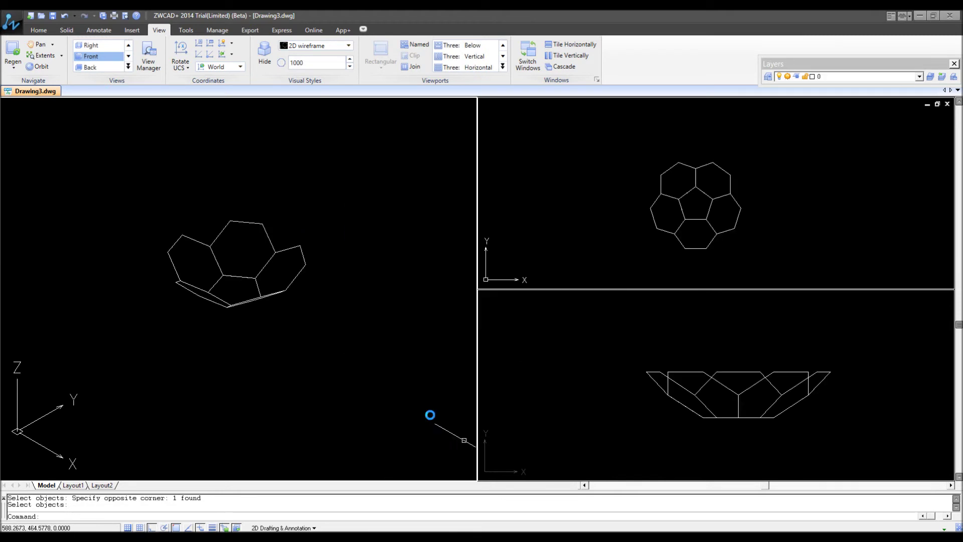
pyautogui.scroll(2, 235, 276)
# Erase the duplicate white pentagon at the bowl's base
pyautogui.scroll(3, 225, 276)
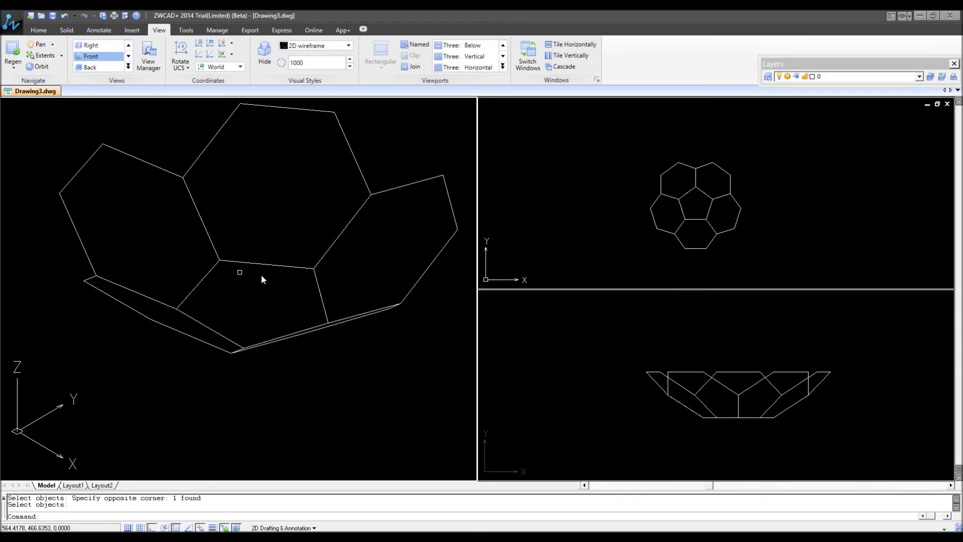
pyautogui.write('E')
pyautogui.press('Return')
pyautogui.click(251, 263)
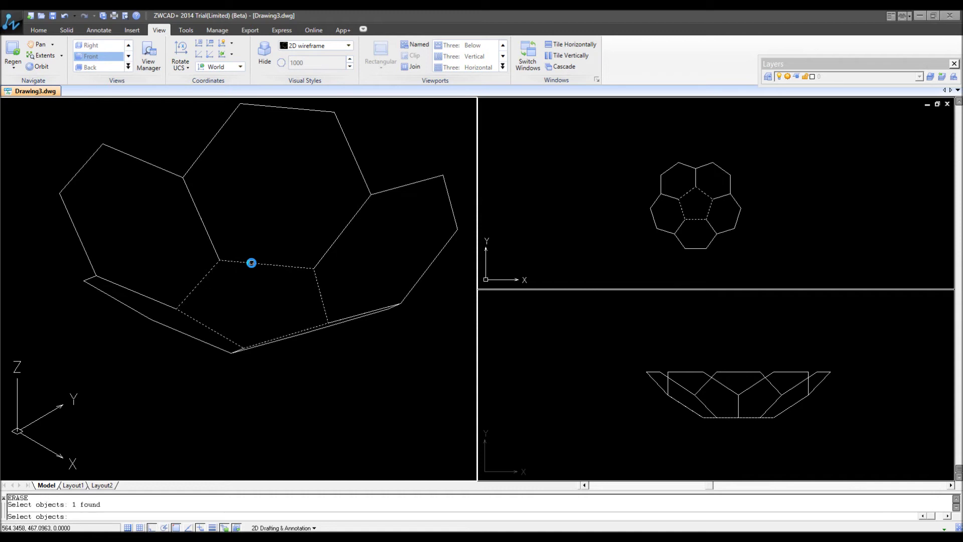
pyautogui.press('Return')
# Regenerate, check Gouraud shading, then return to 2D wireframe display
pyautogui.scroll(-2, 218, 271)
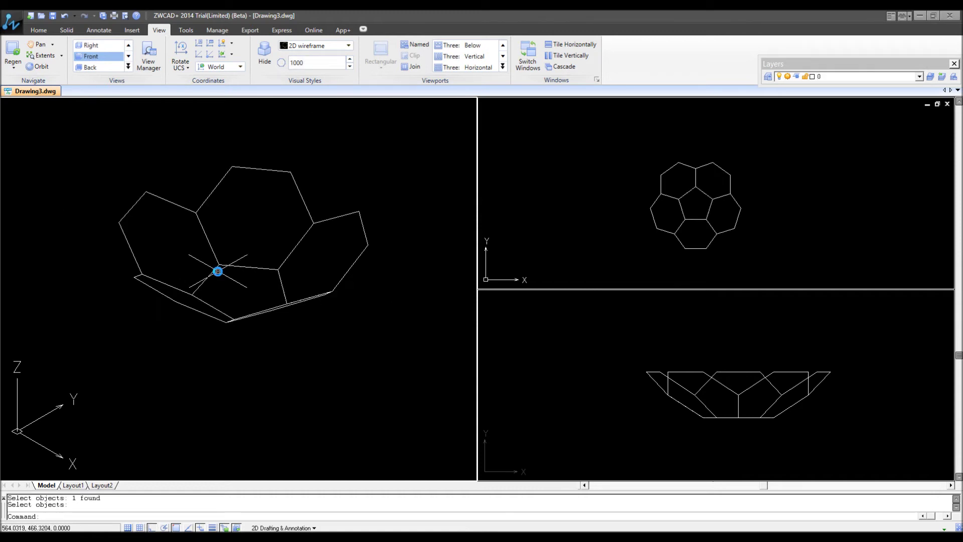
pyautogui.write('re')
pyautogui.press('Return')
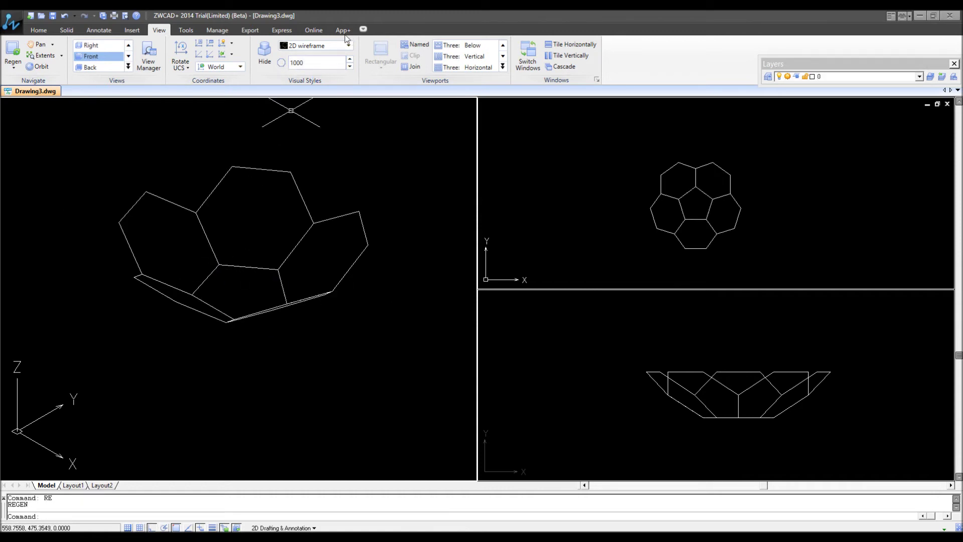
pyautogui.click(327, 46)
pyautogui.click(345, 132)
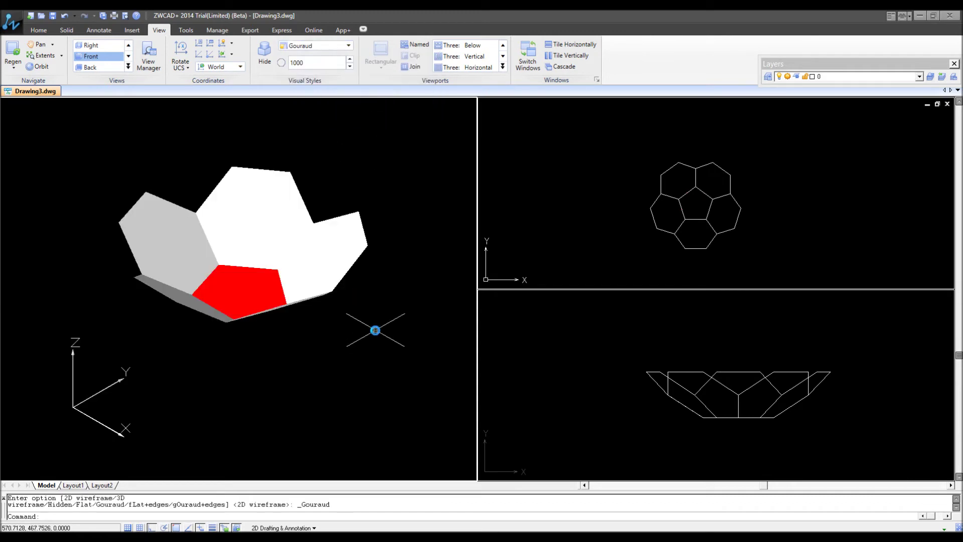
pyautogui.click(313, 44)
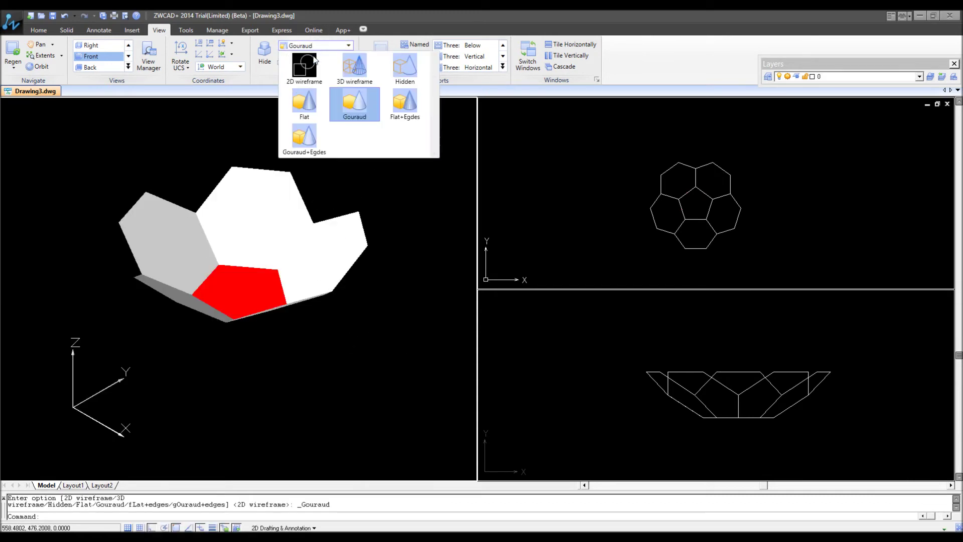
pyautogui.click(316, 71)
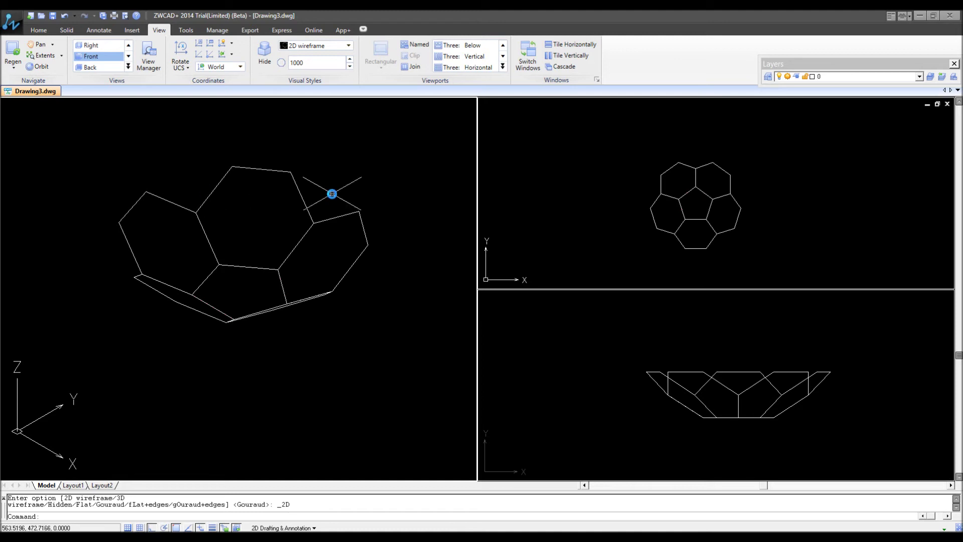
pyautogui.write('co')
pyautogui.press('Return')
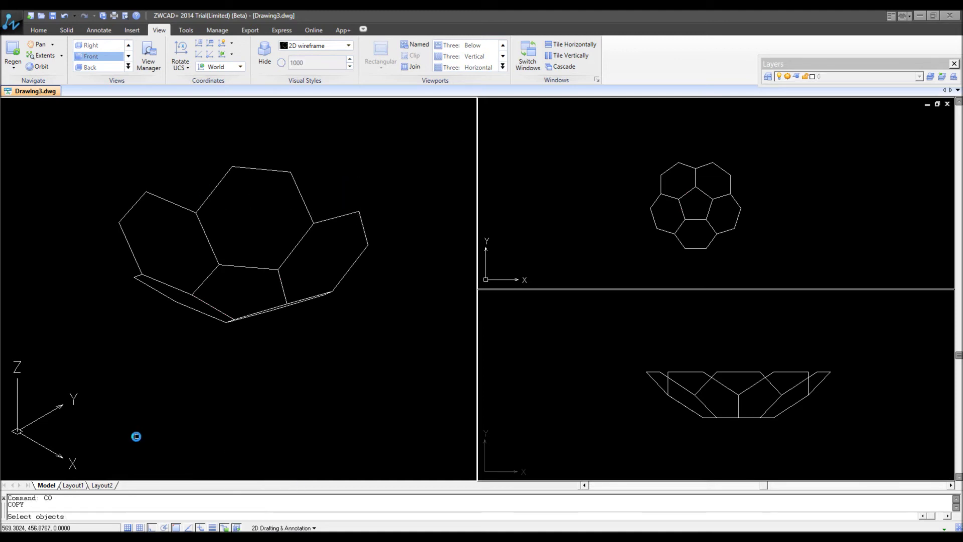
# Copy the red pentagon to the upper left of the bowl
pyautogui.click(182, 242)
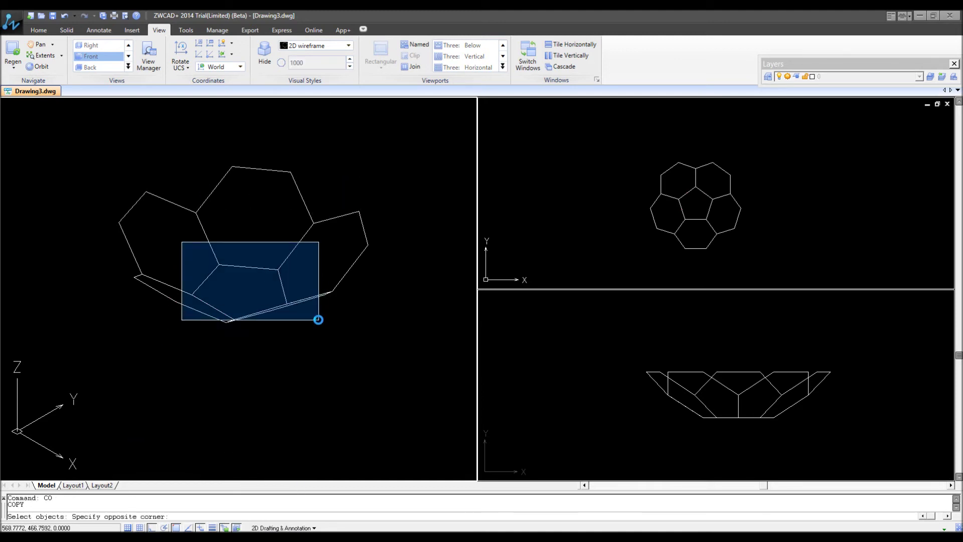
pyautogui.click(323, 325)
pyautogui.press('Return')
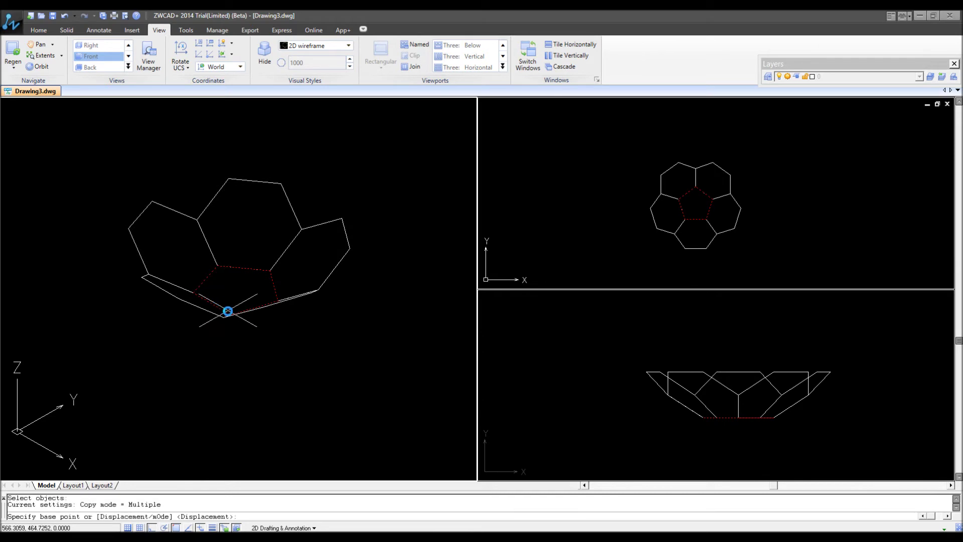
pyautogui.click(227, 314)
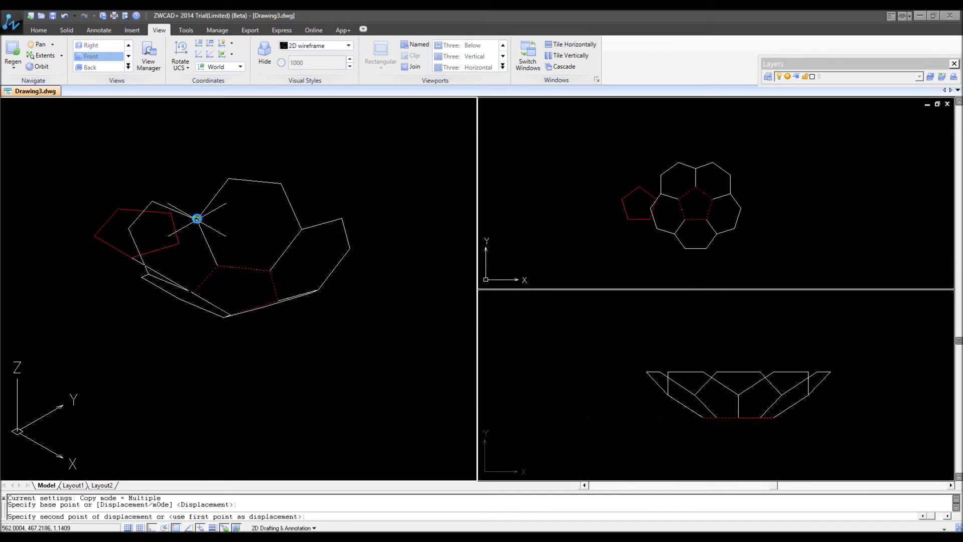
pyautogui.click(195, 219)
pyautogui.scroll(3, 183, 195)
pyautogui.press('Escape')
pyautogui.press('Escape')
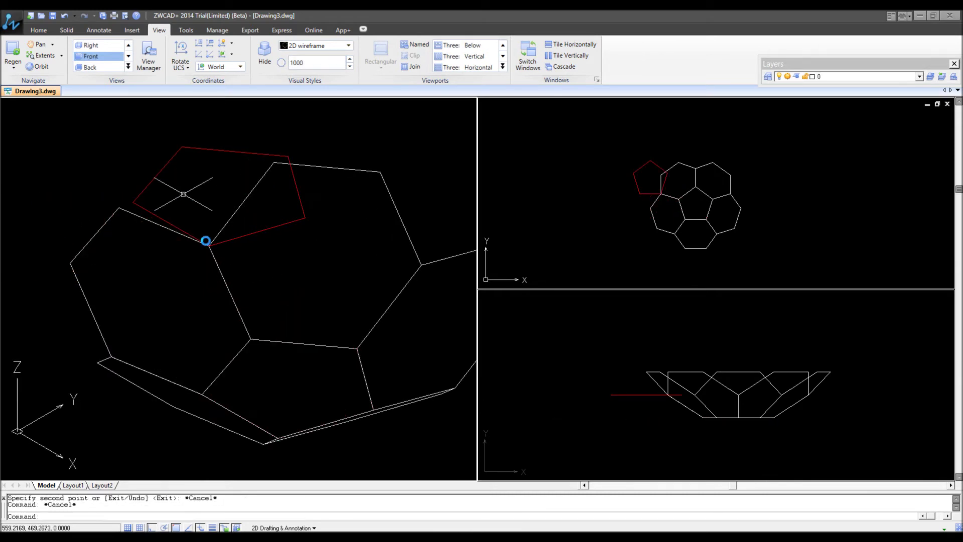
# Align the pentagon copy onto the hexagon edge with three point pairs, folding it up
pyautogui.write('AL')
pyautogui.press('Return')
pyautogui.click(253, 230)
pyautogui.click(231, 254)
pyautogui.press('Return')
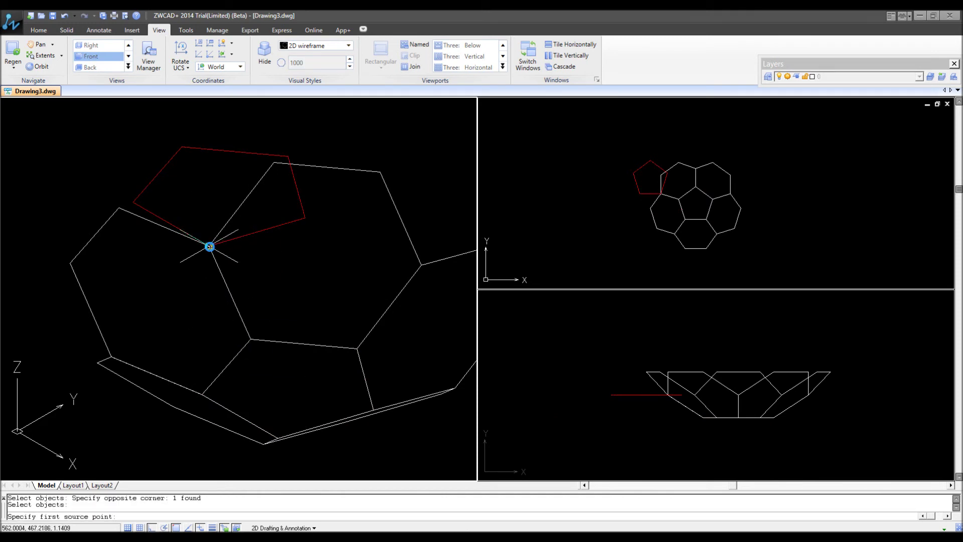
pyautogui.click(209, 246)
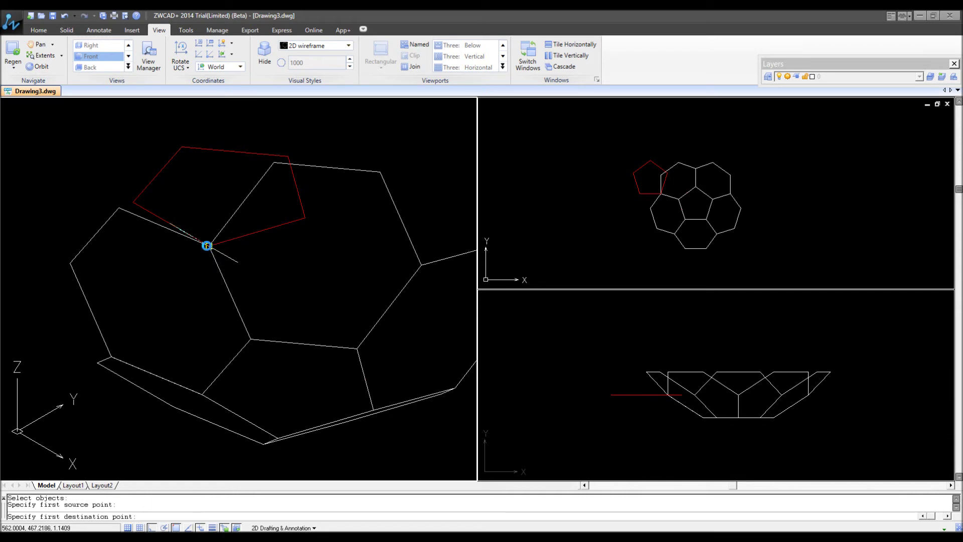
pyautogui.click(206, 247)
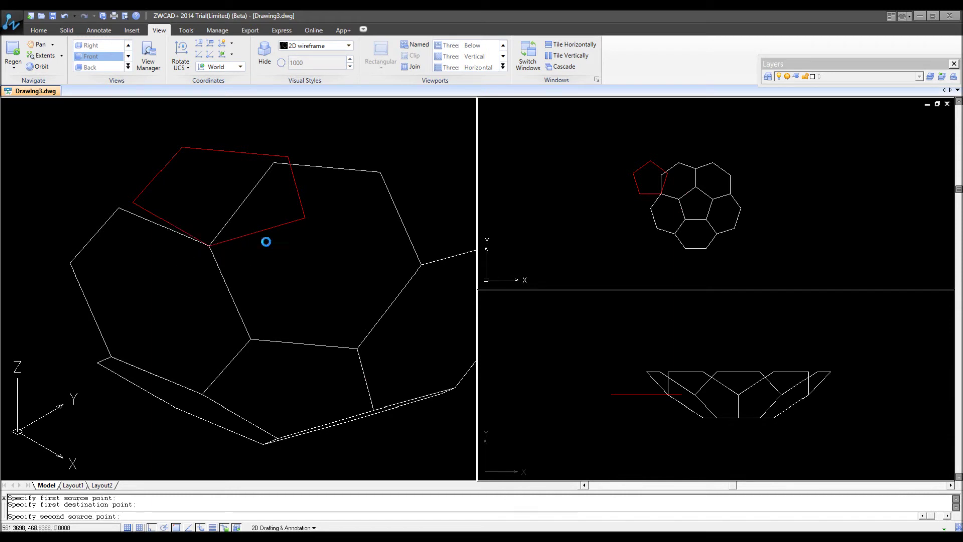
pyautogui.click(296, 220)
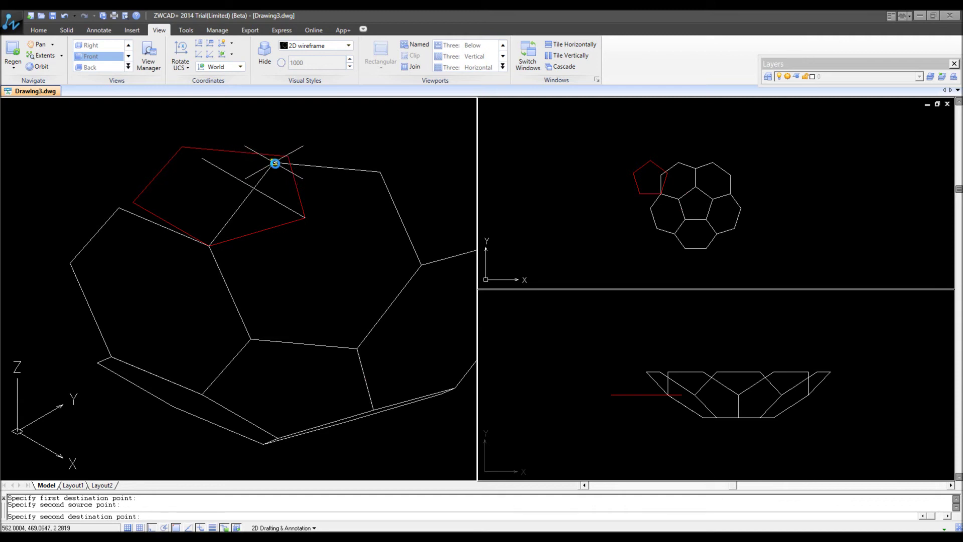
pyautogui.click(274, 163)
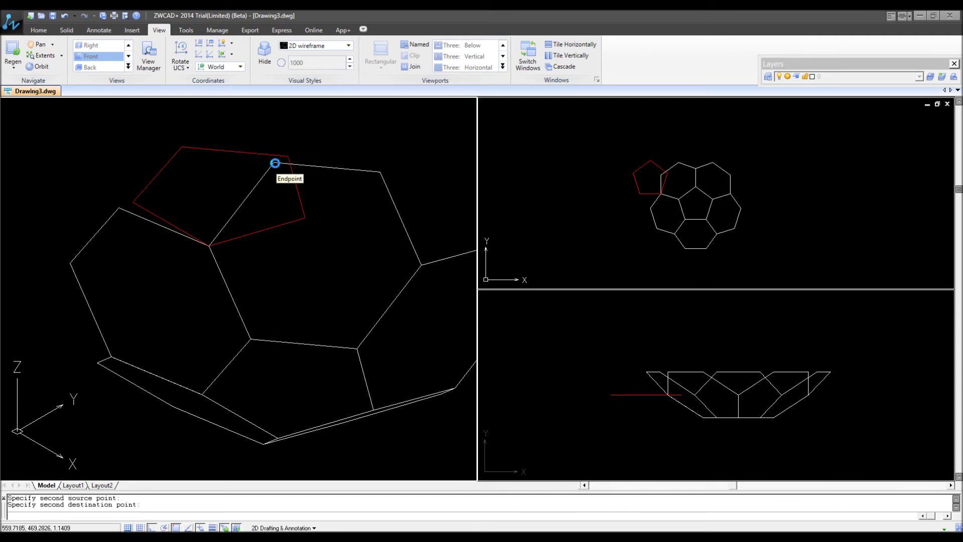
pyautogui.click(135, 200)
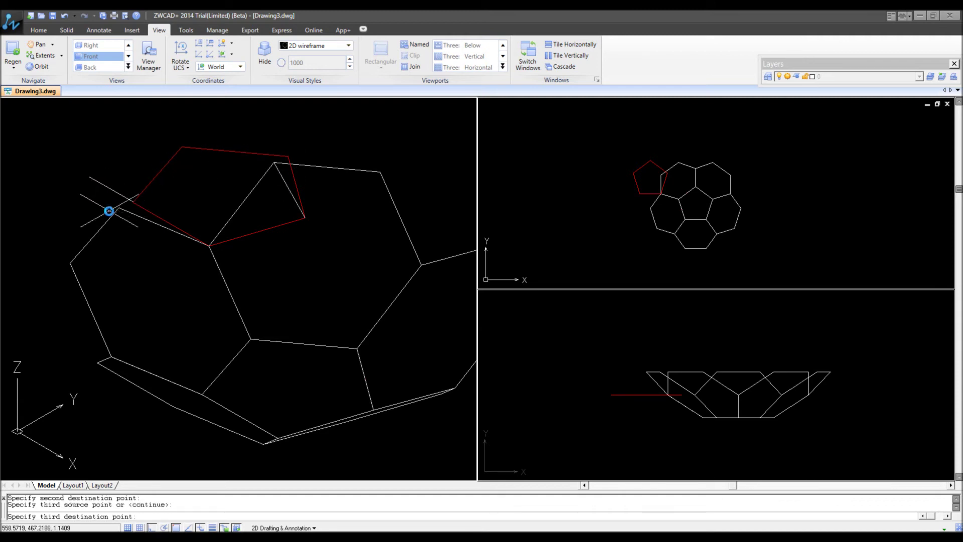
pyautogui.click(116, 210)
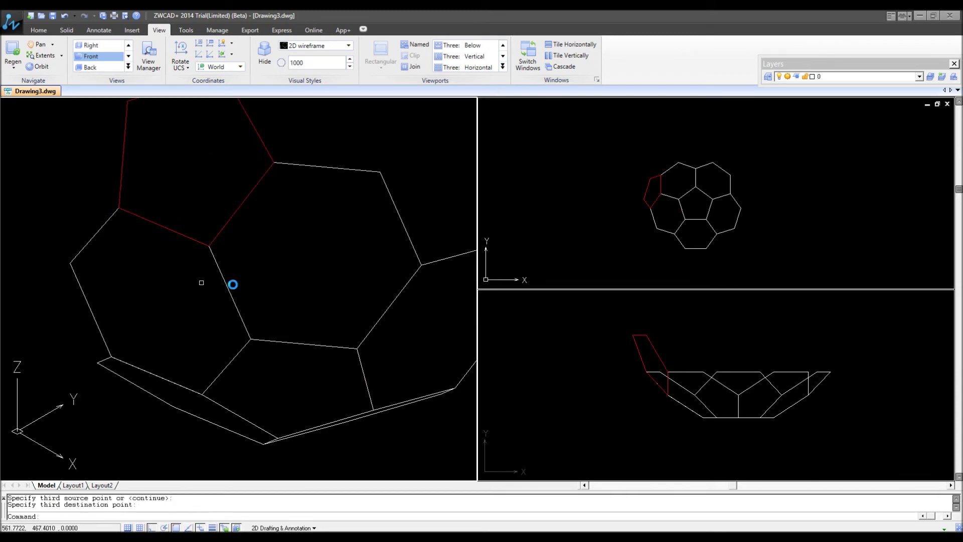
pyautogui.scroll(-3, 231, 274)
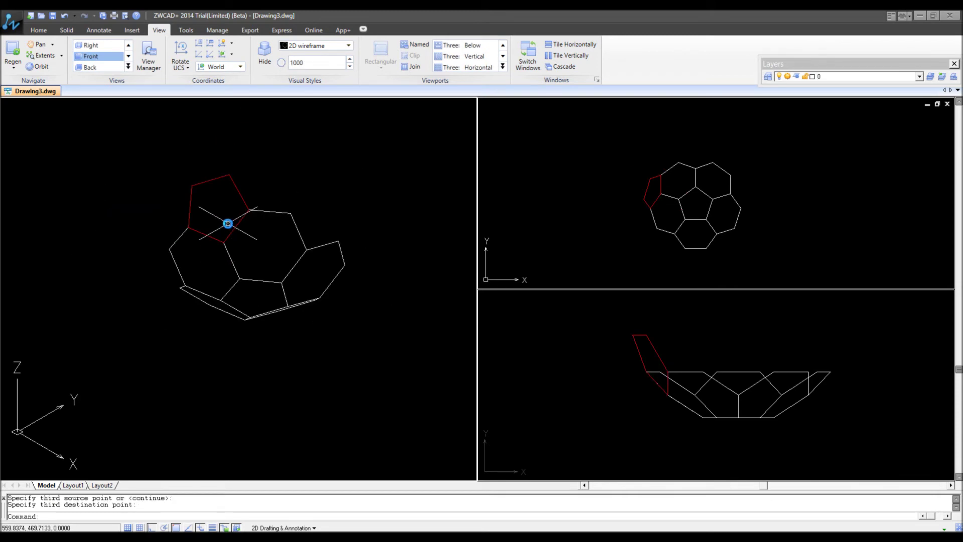
pyautogui.scroll(2, 228, 223)
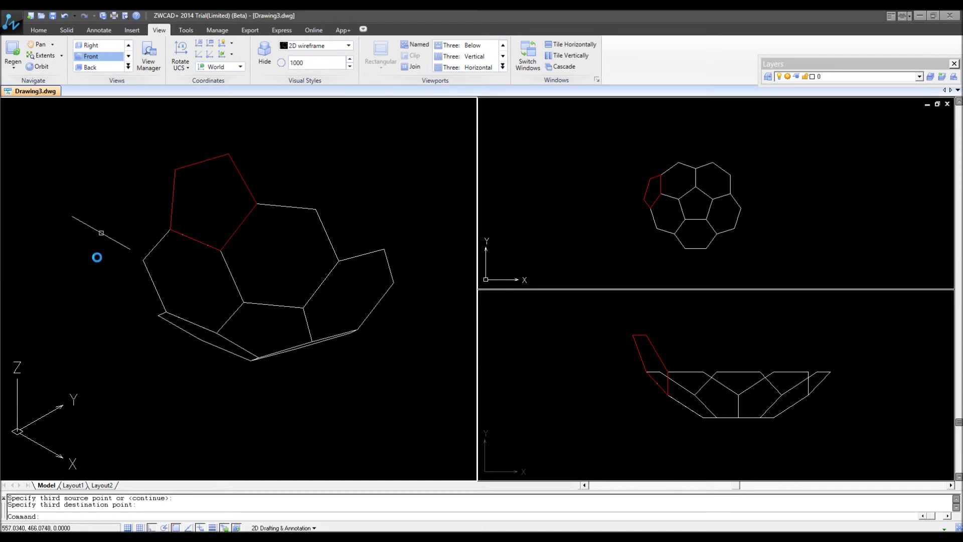
# Polar-array the tilted red pentagon into 5 items over 360° and accept
pyautogui.write('AR')
pyautogui.press('Return')
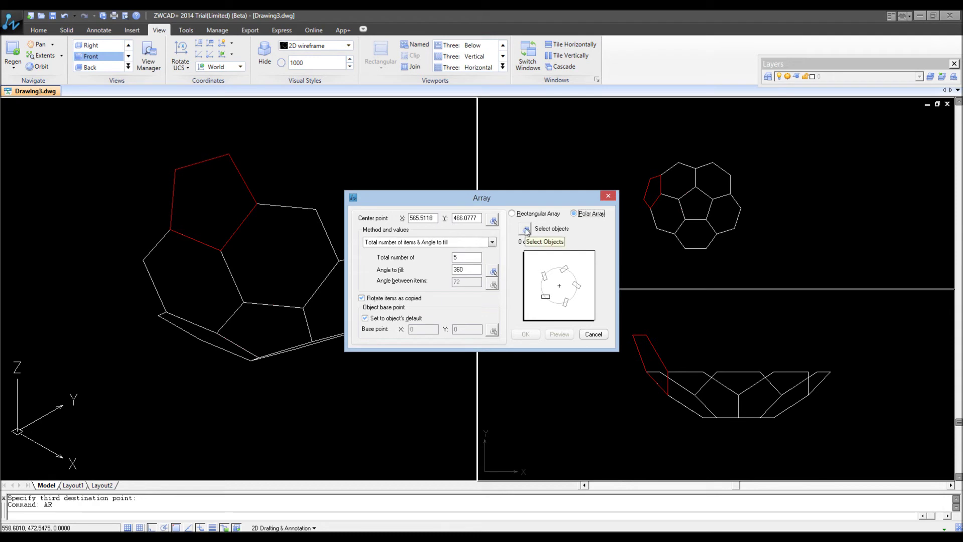
pyautogui.click(526, 231)
pyautogui.click(267, 165)
pyautogui.click(233, 168)
pyautogui.rightClick(258, 168)
pyautogui.click(276, 177)
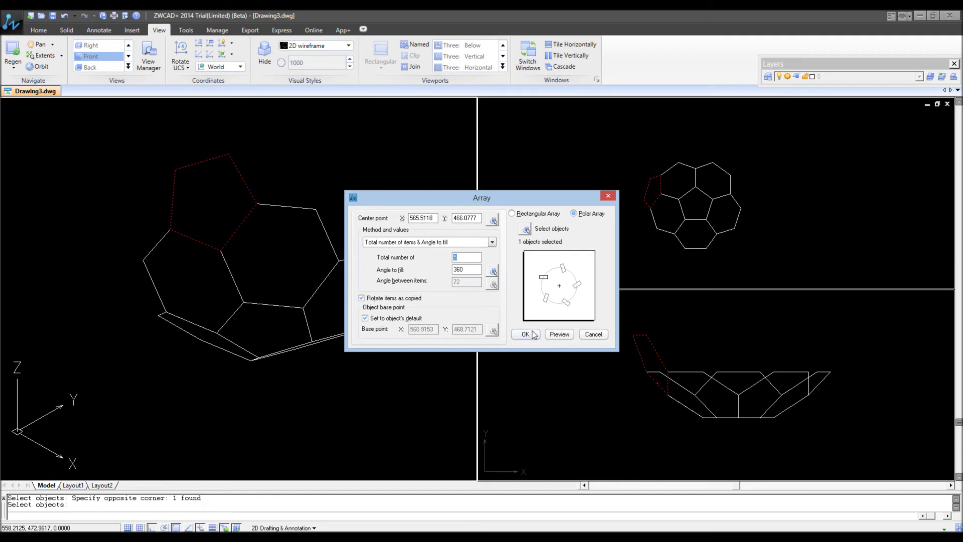
pyautogui.click(558, 334)
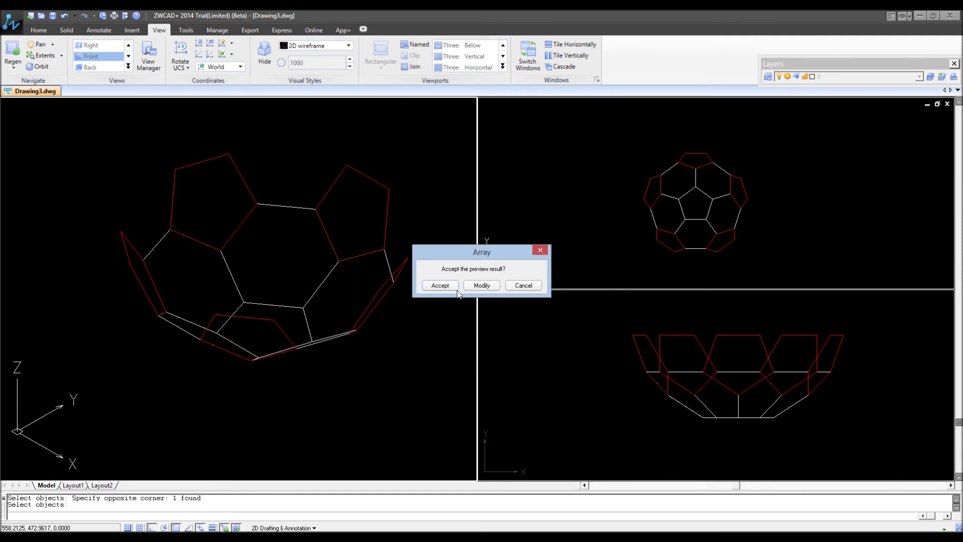
pyautogui.click(433, 287)
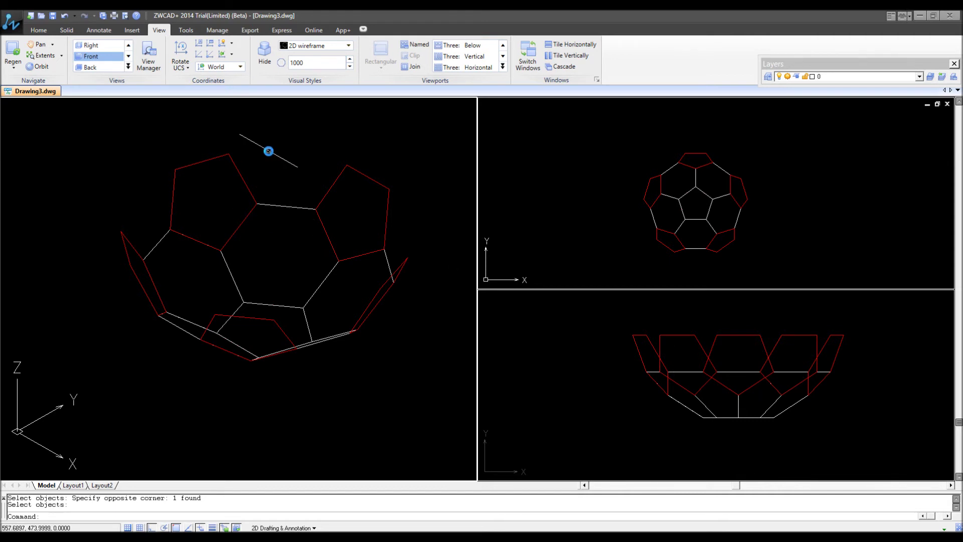
# Copy the central hexagon to a spot above the original
pyautogui.write('co')
pyautogui.press('Return')
pyautogui.click(289, 205)
pyautogui.press('Return')
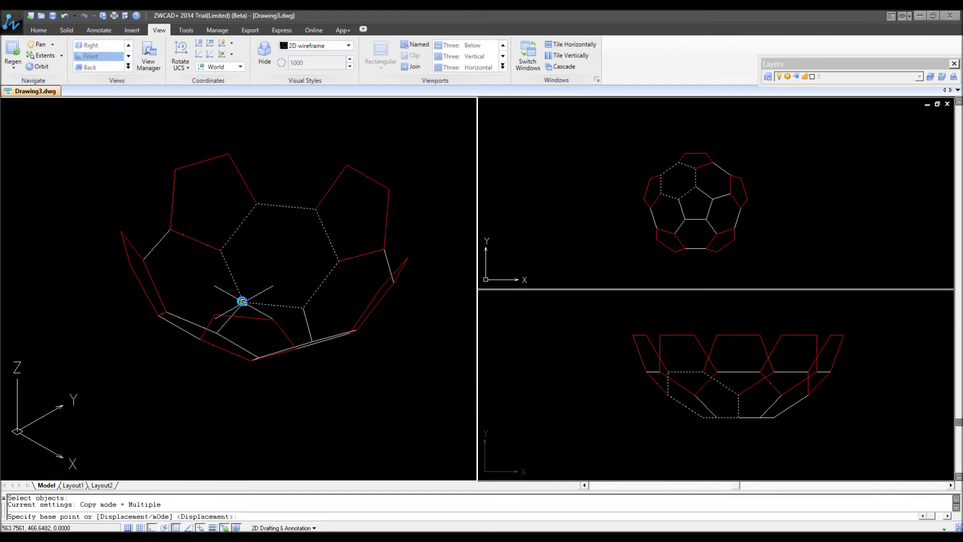
pyautogui.click(242, 301)
pyautogui.click(257, 204)
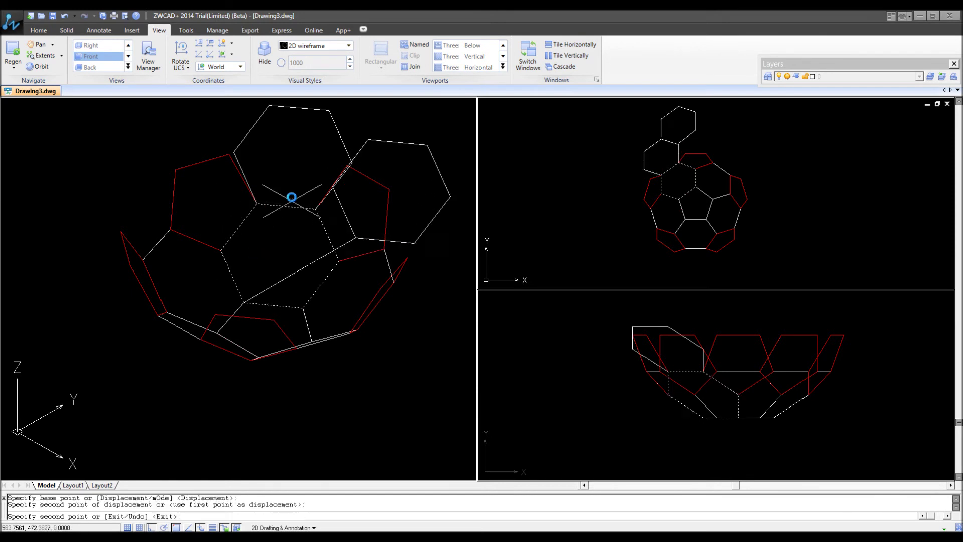
pyautogui.press('Return')
pyautogui.scroll(3, 307, 153)
# Align the hexagon copy onto the two red pentagons' corners with three point pairs
pyautogui.write('a')
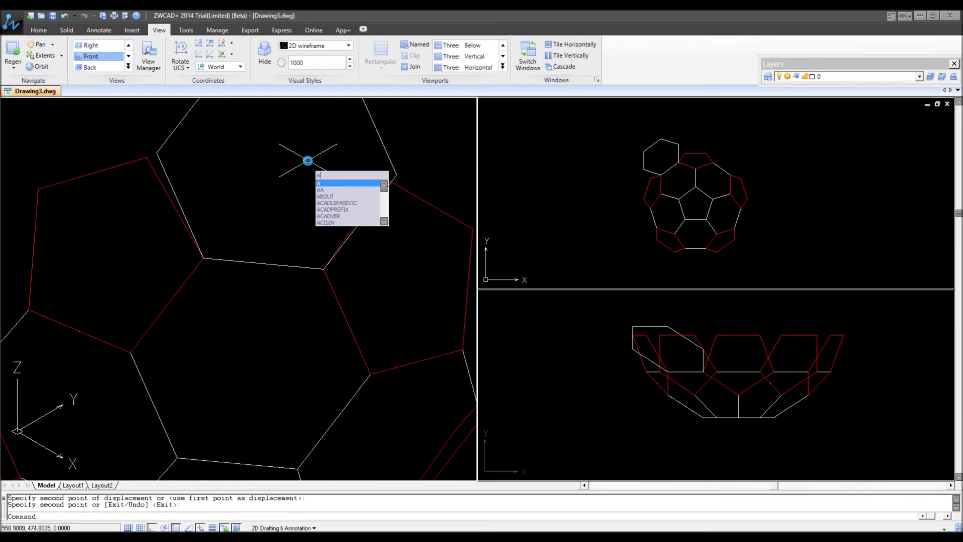
pyautogui.write('l')
pyautogui.press('Return')
pyautogui.click(261, 140)
pyautogui.click(151, 138)
pyautogui.press('Return')
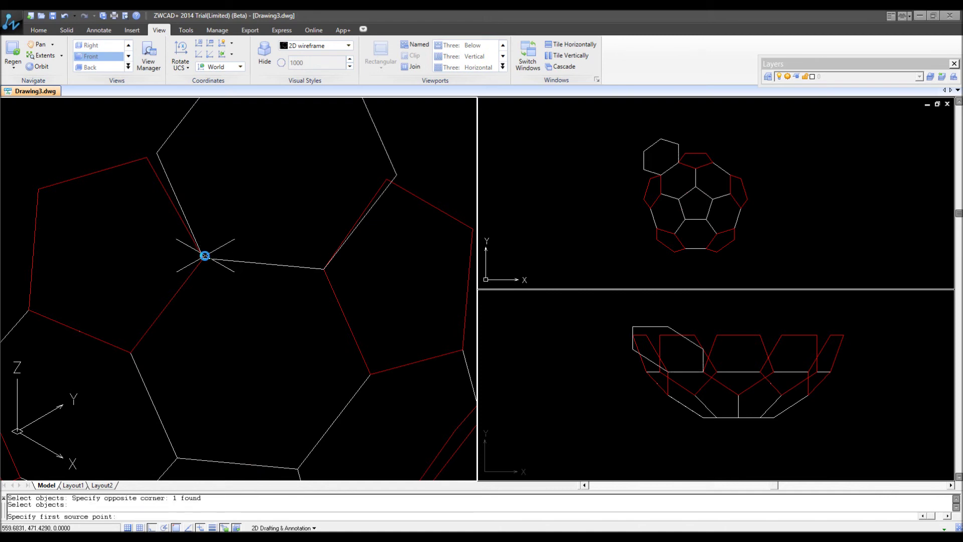
pyautogui.click(205, 257)
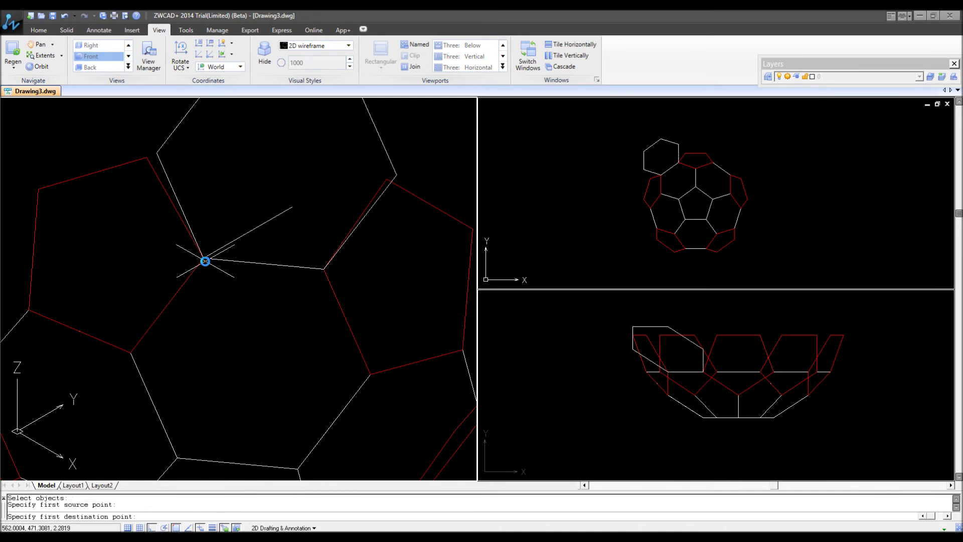
pyautogui.click(206, 261)
pyautogui.click(319, 269)
pyautogui.click(318, 269)
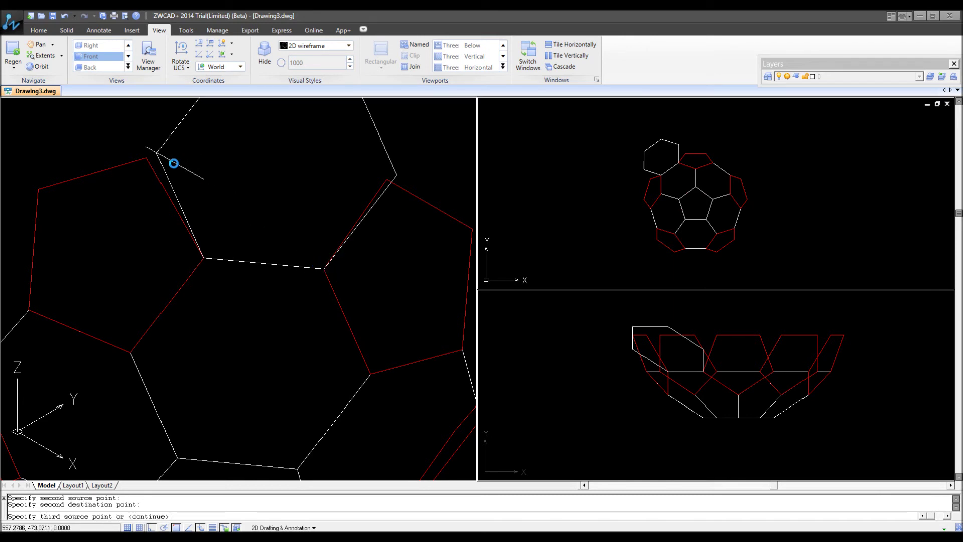
pyautogui.click(159, 154)
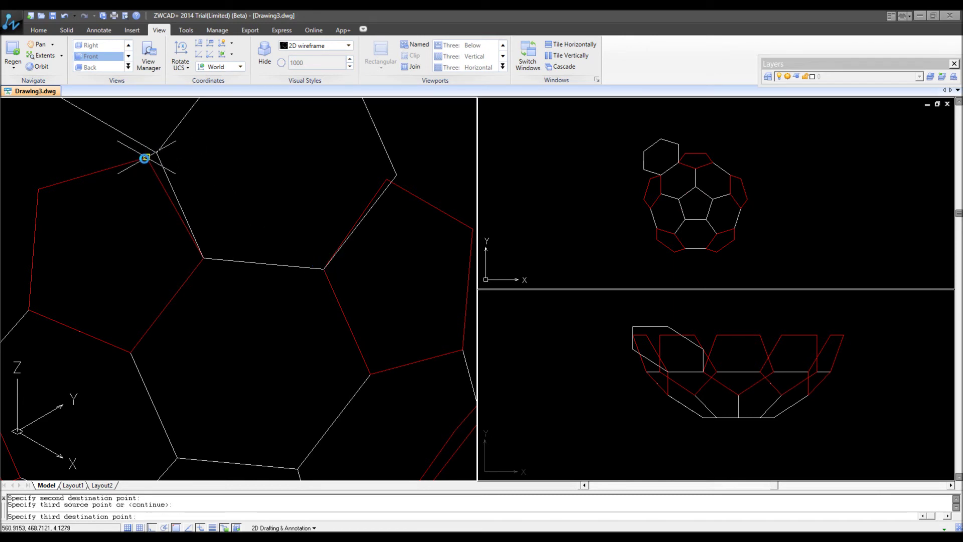
pyautogui.click(144, 159)
pyautogui.scroll(-4, 315, 214)
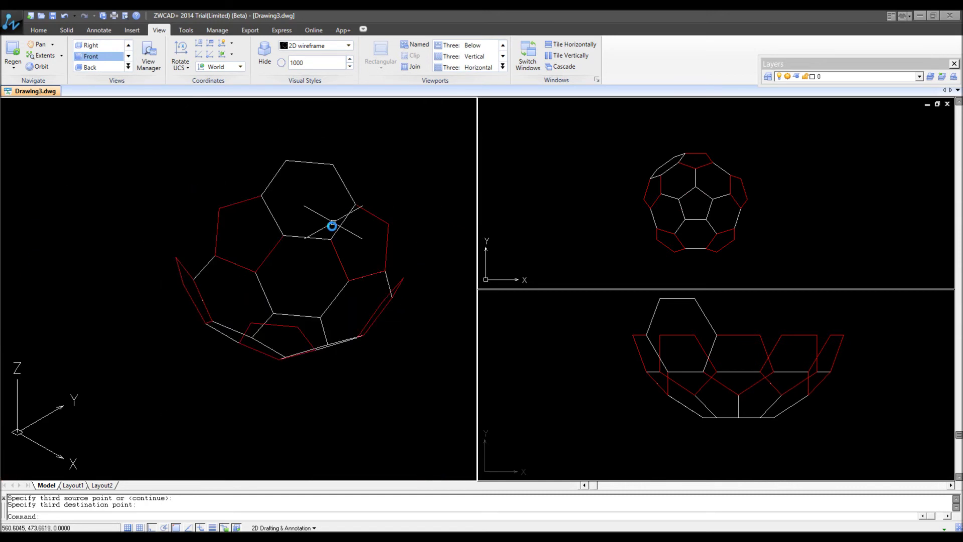
# Polar-array the seated hexagon into 5 items and accept
pyautogui.write('ar')
pyautogui.press('Return')
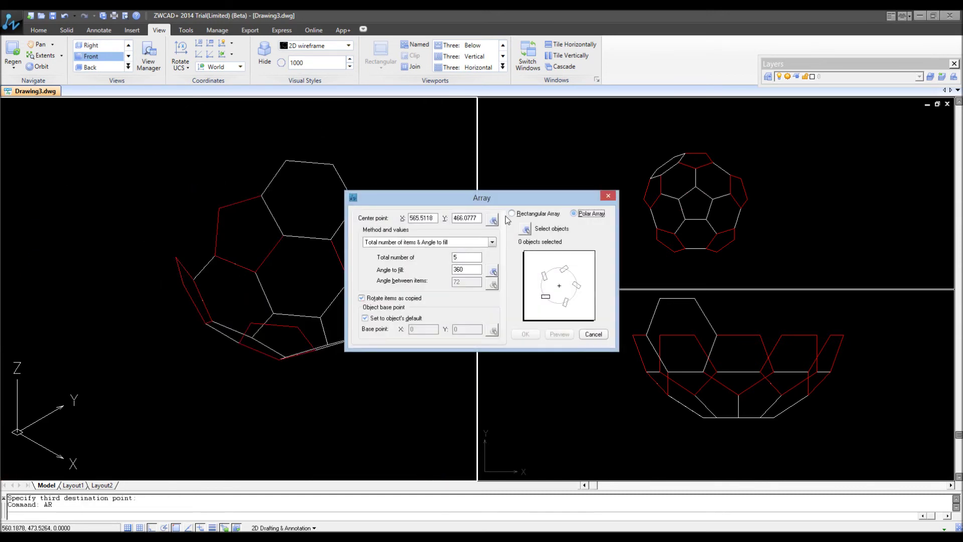
pyautogui.click(525, 229)
pyautogui.click(279, 126)
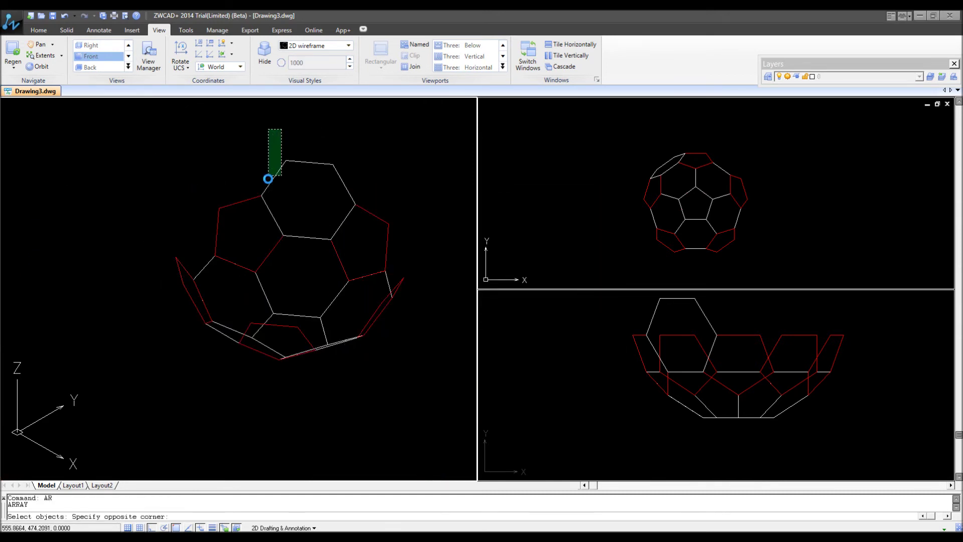
pyautogui.click(267, 182)
pyautogui.press('Return')
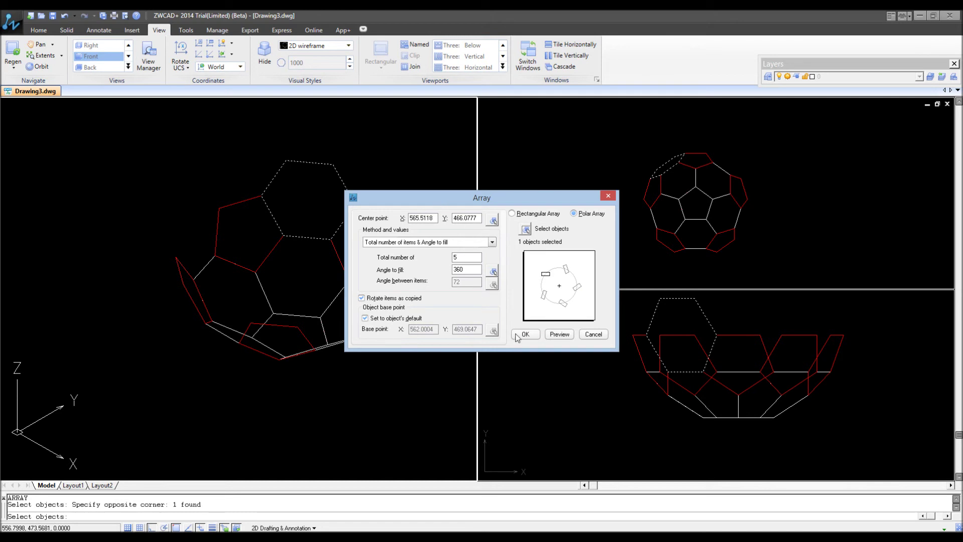
pyautogui.click(560, 334)
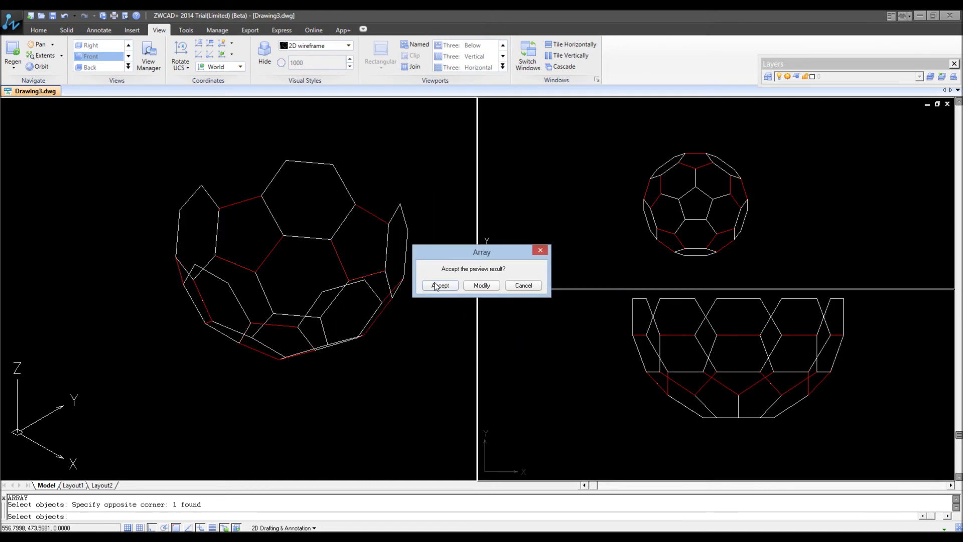
pyautogui.click(439, 285)
pyautogui.scroll(2, 228, 172)
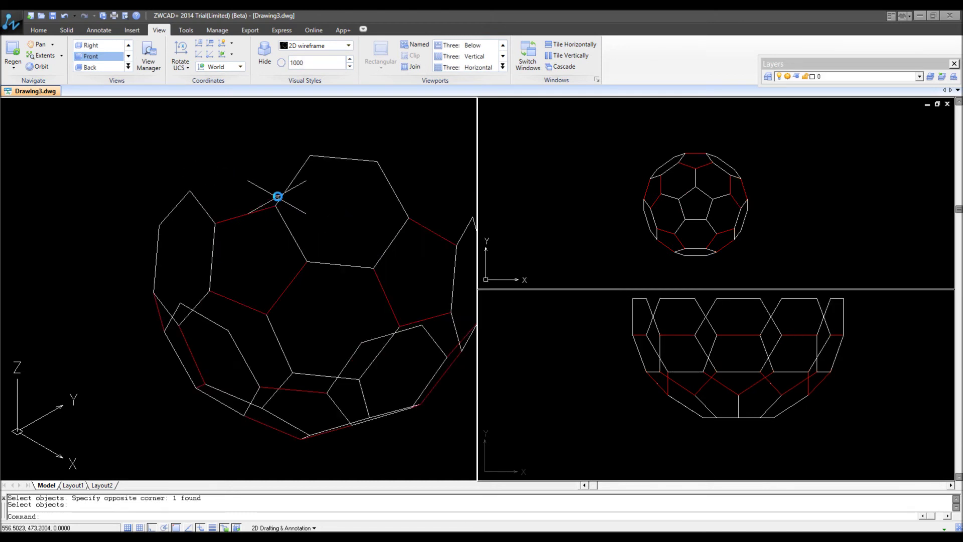
# Copy the top hexagon to a spot up-left of the ball
pyautogui.rightClick(277, 191)
pyautogui.click(306, 230)
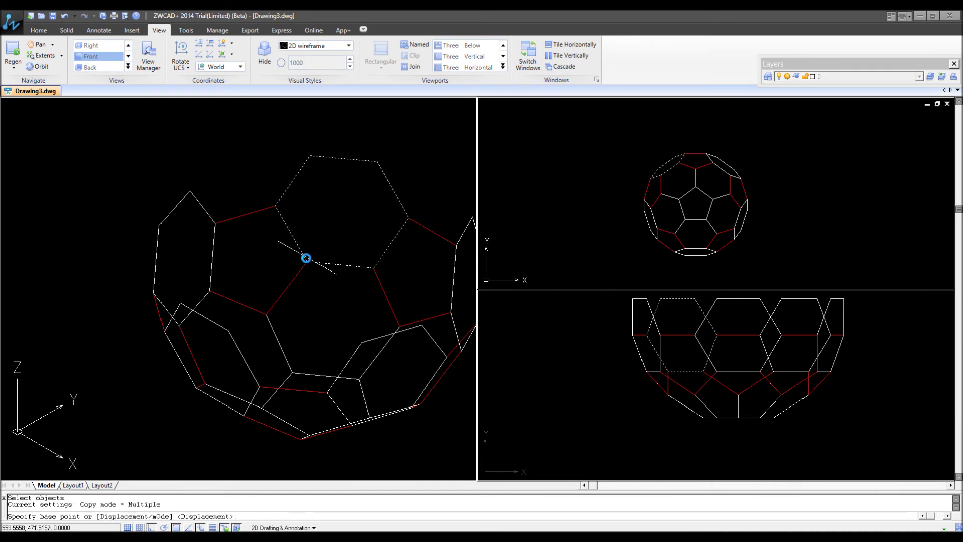
pyautogui.click(306, 262)
pyautogui.click(176, 185)
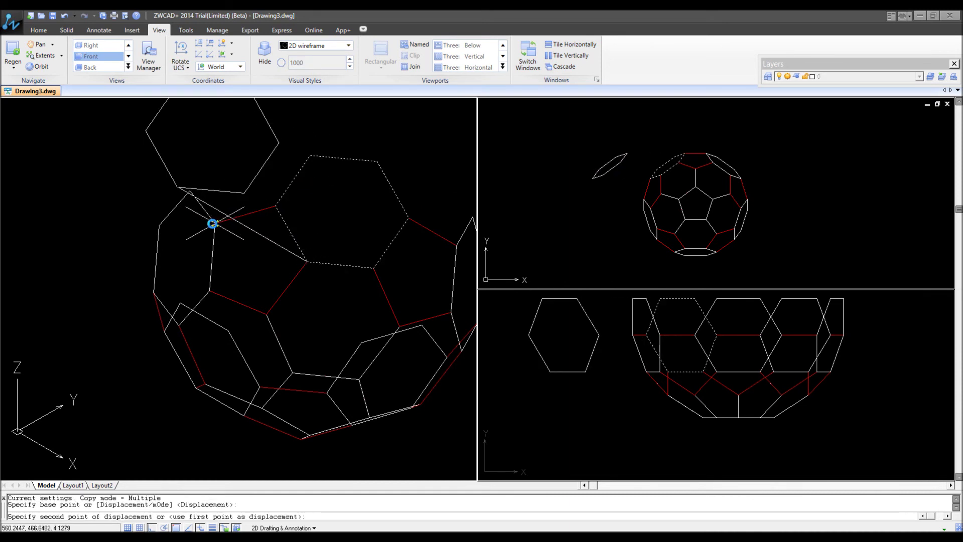
pyautogui.press('Return')
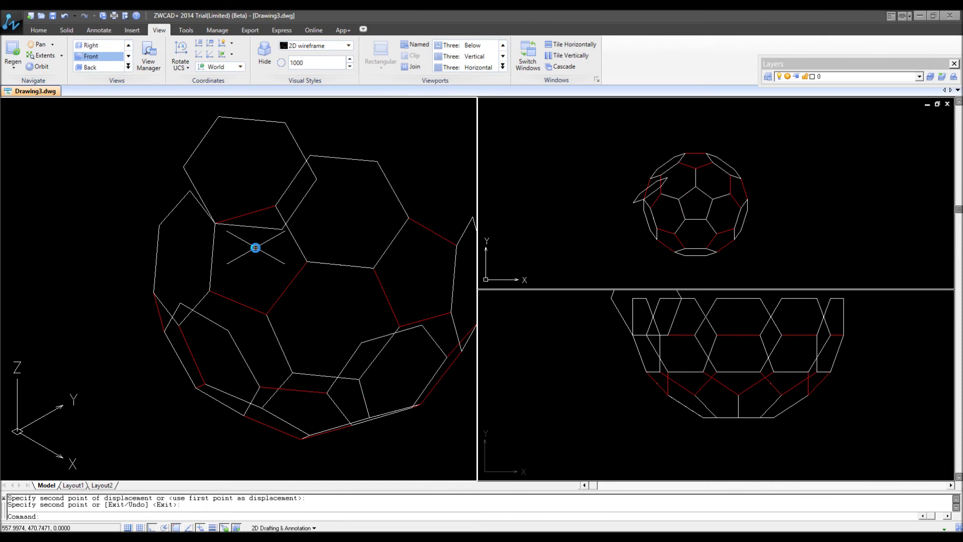
# Align the hexagon copy onto the ball by matching three corners to the ball's corners
pyautogui.write('al')
pyautogui.press('Return')
pyautogui.click(134, 165)
pyautogui.press('Return')
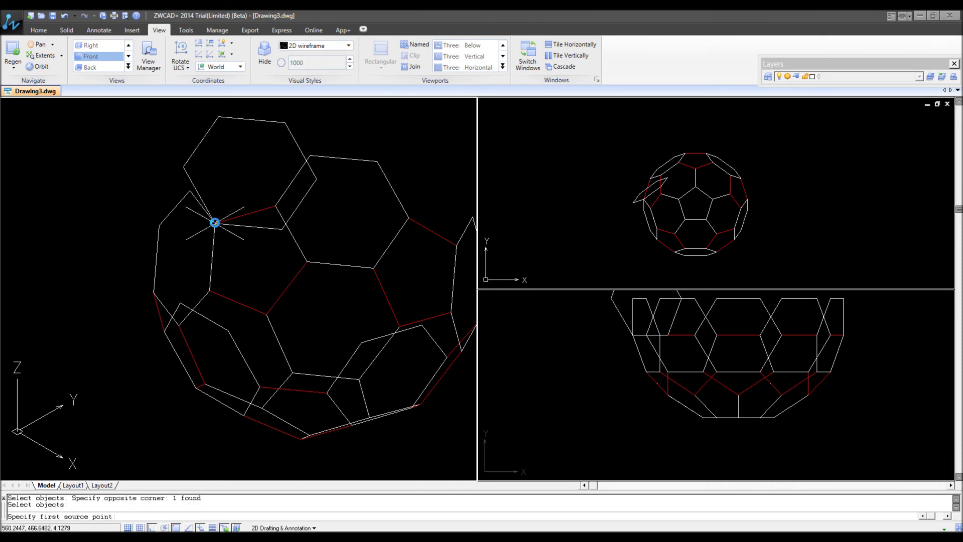
pyautogui.click(214, 222)
pyautogui.click(214, 224)
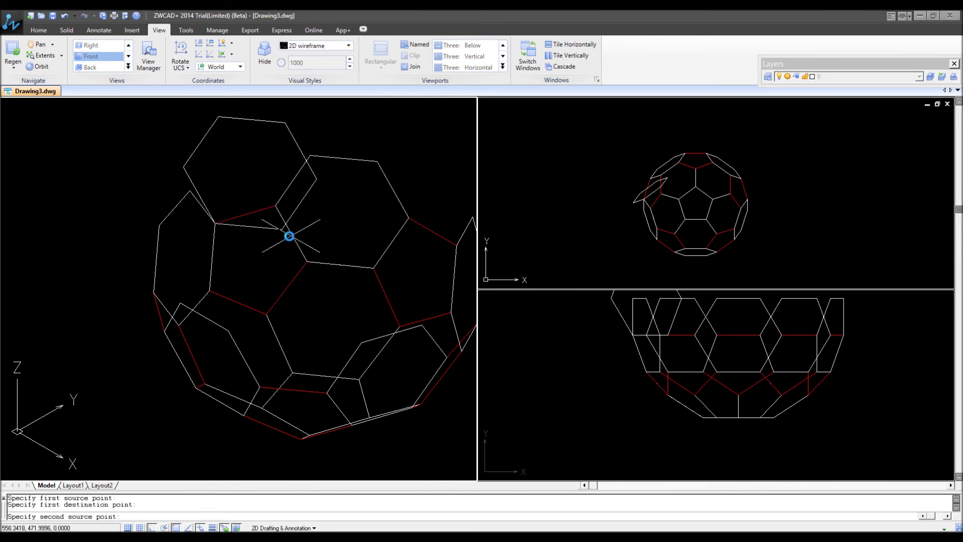
pyautogui.click(279, 230)
pyautogui.click(275, 207)
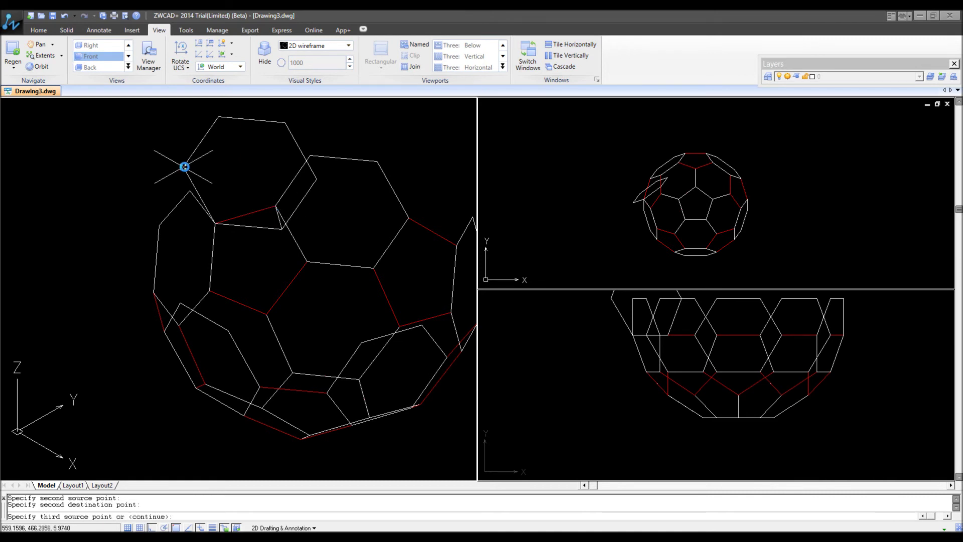
pyautogui.click(186, 167)
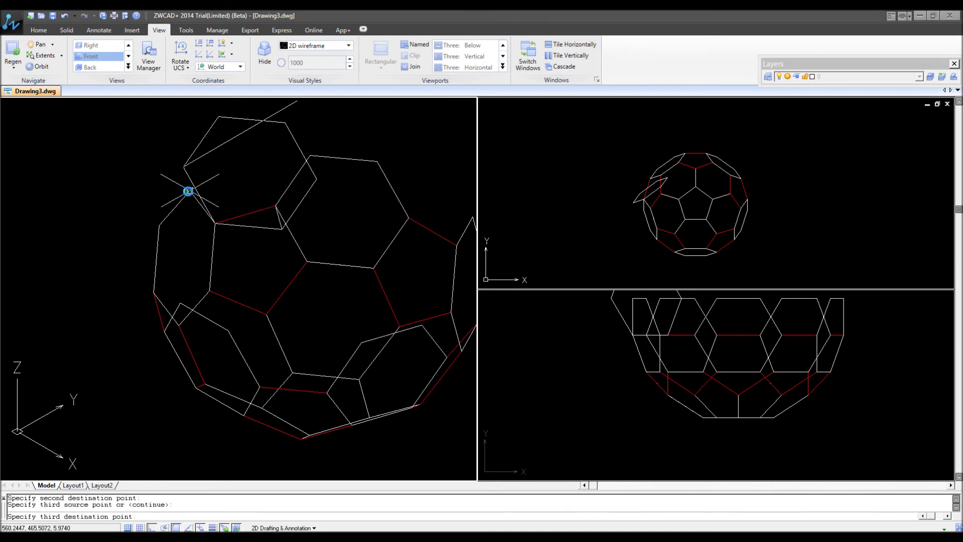
pyautogui.click(316, 178)
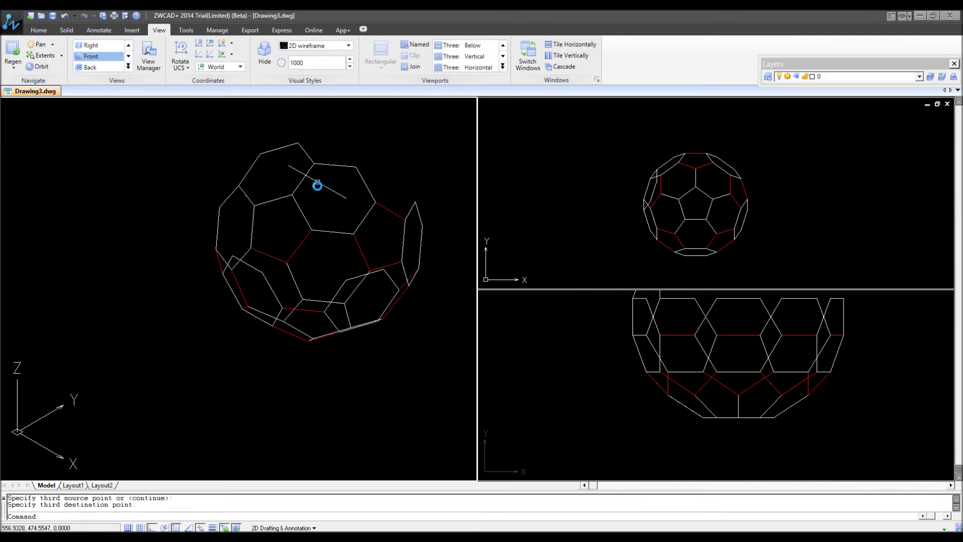
# Polar-array the upper hexagon into five copies over 360° around the ball
pyautogui.write('ar')
pyautogui.press('Return')
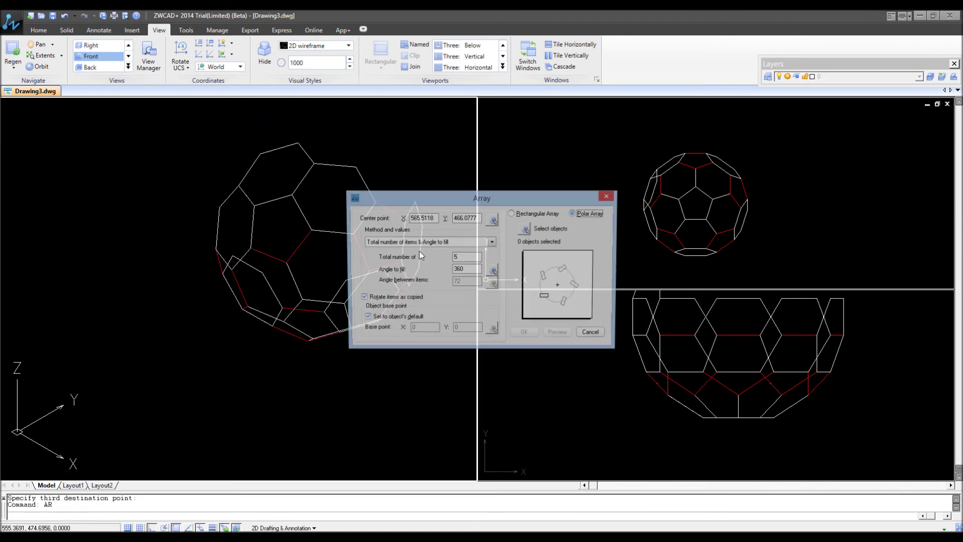
pyautogui.click(526, 229)
pyautogui.click(243, 125)
pyautogui.click(262, 172)
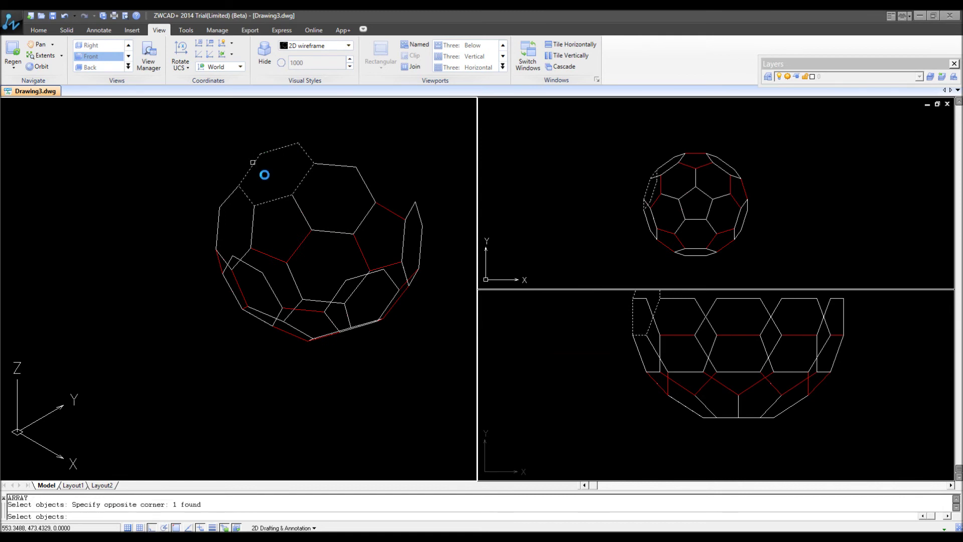
pyautogui.press('Return')
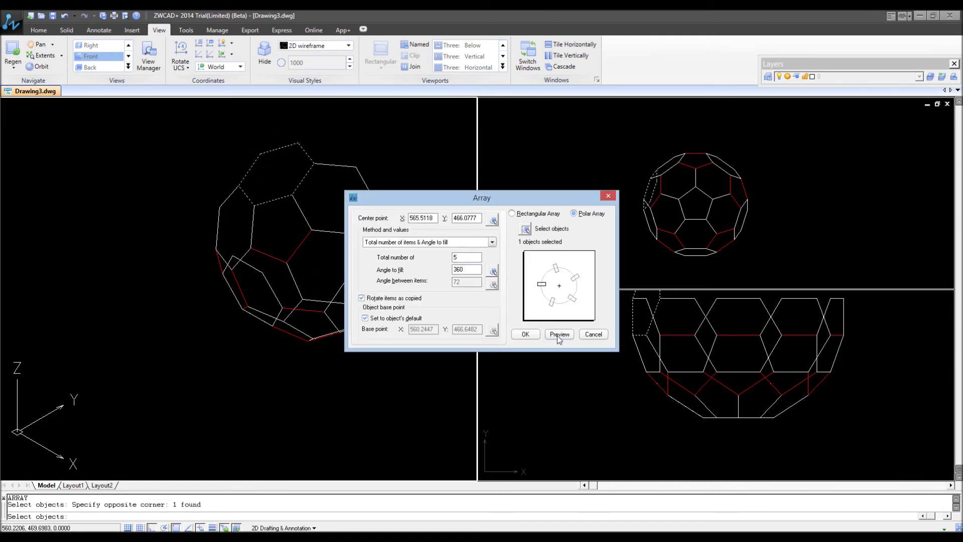
pyautogui.click(558, 336)
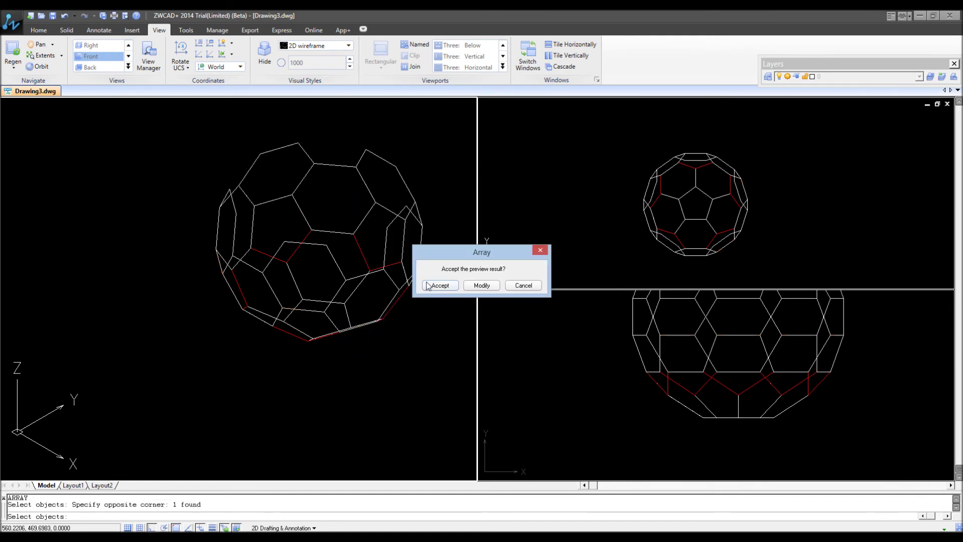
pyautogui.click(439, 285)
pyautogui.click(787, 400)
pyautogui.scroll(-2, 802, 401)
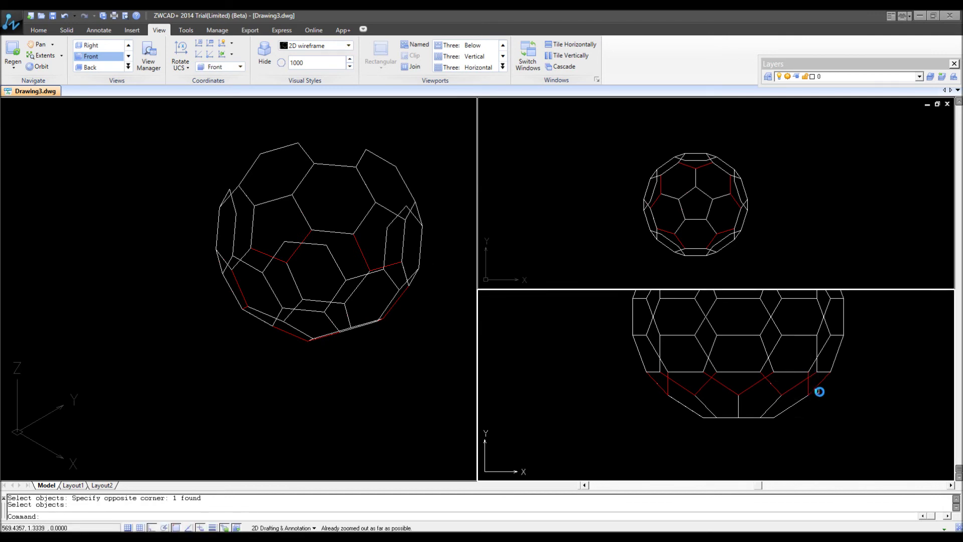
# Fit the ball in the front and top views and make the 3D view current
pyautogui.middleClick(818, 390)
pyautogui.middleClick(819, 391)
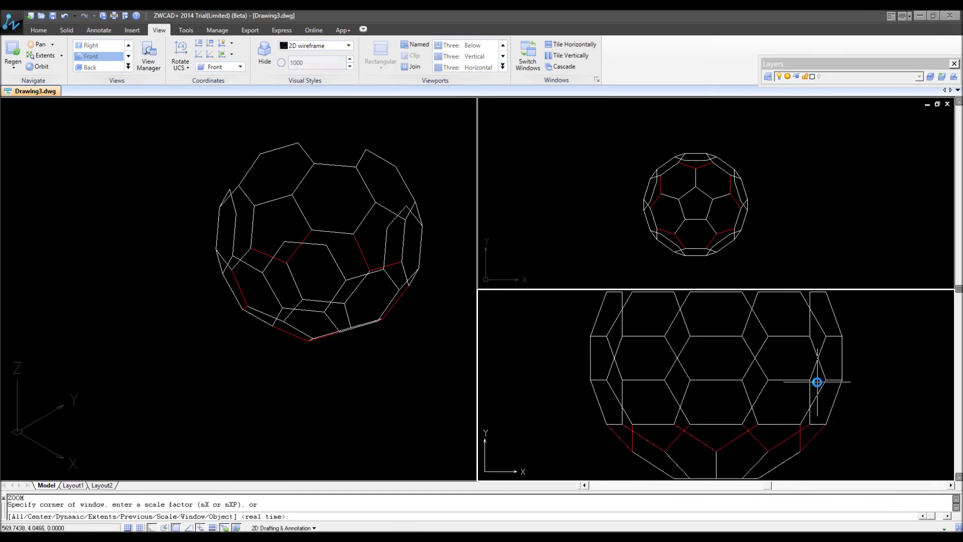
pyautogui.write('e')
pyautogui.scroll(-3, 810, 390)
pyautogui.click(760, 193)
pyautogui.scroll(3, 763, 196)
pyautogui.click(363, 147)
# Copy the red pentagon from a corner to the ball's top vertex
pyautogui.write('c')
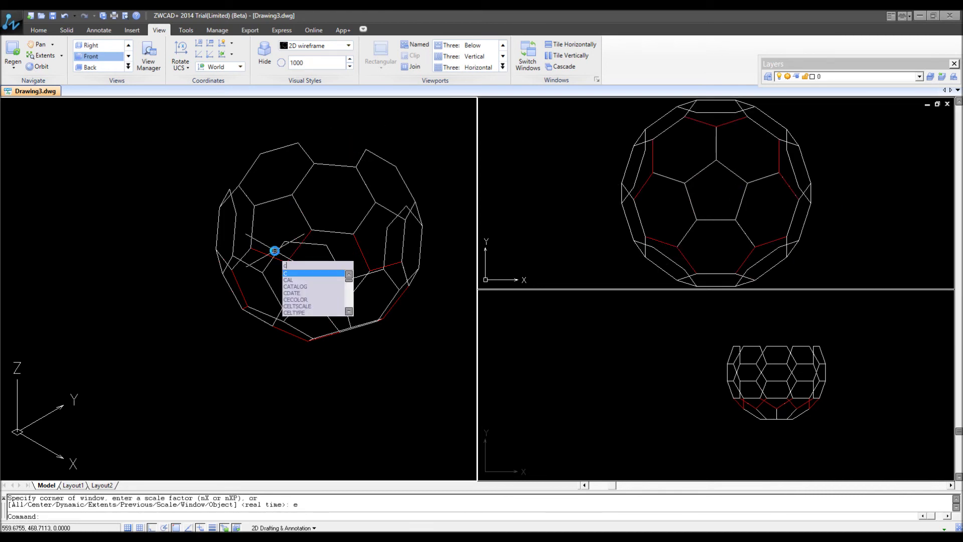
pyautogui.write('o')
pyautogui.press('Return')
pyautogui.click(240, 200)
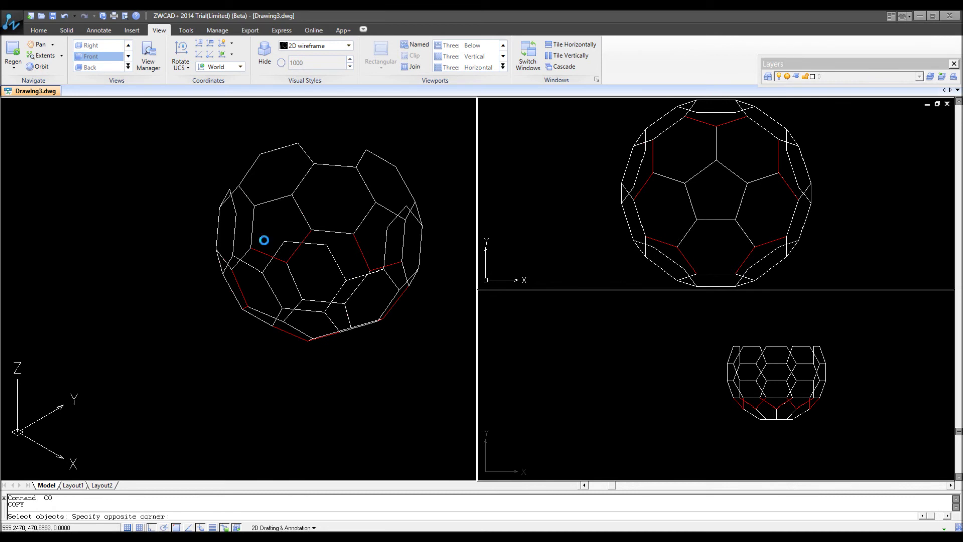
pyautogui.click(328, 271)
pyautogui.click(245, 182)
pyautogui.click(324, 269)
pyautogui.press('Return')
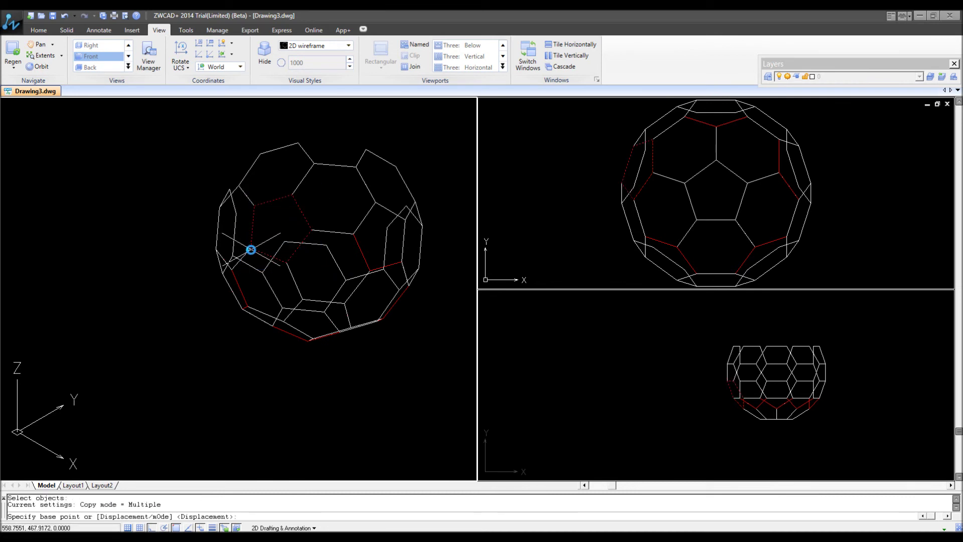
pyautogui.click(250, 248)
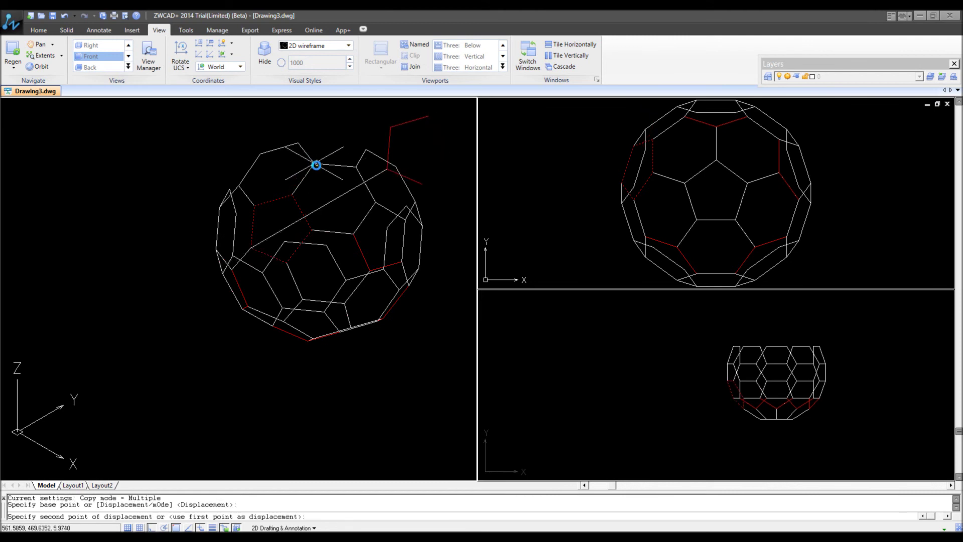
pyautogui.click(312, 164)
pyautogui.press('Return')
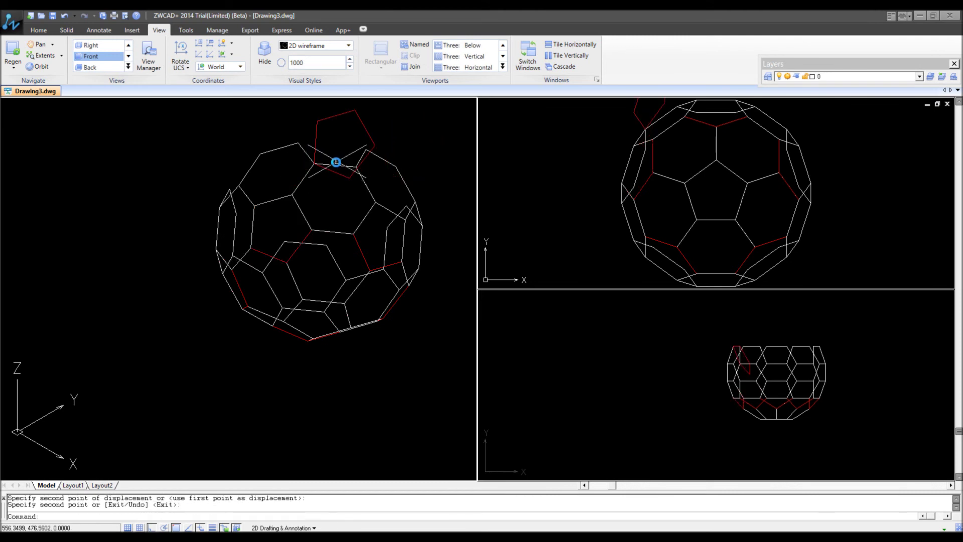
# Align the pentagon copy into the upper ring using three source/destination corner pairs
pyautogui.write('AL')
pyautogui.press('Return')
pyautogui.click(313, 146)
pyautogui.press('Return')
pyautogui.click(313, 160)
pyautogui.click(314, 161)
pyautogui.click(349, 178)
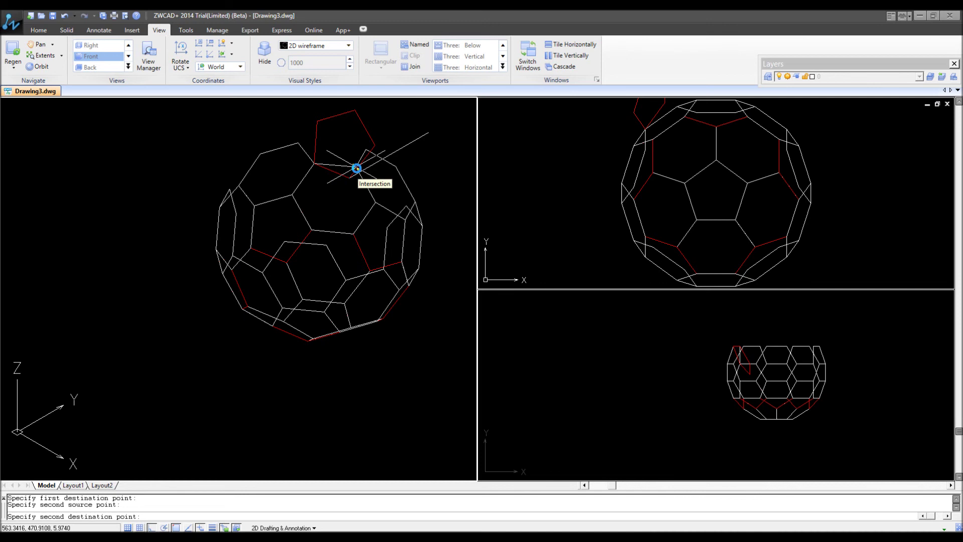
pyautogui.click(356, 168)
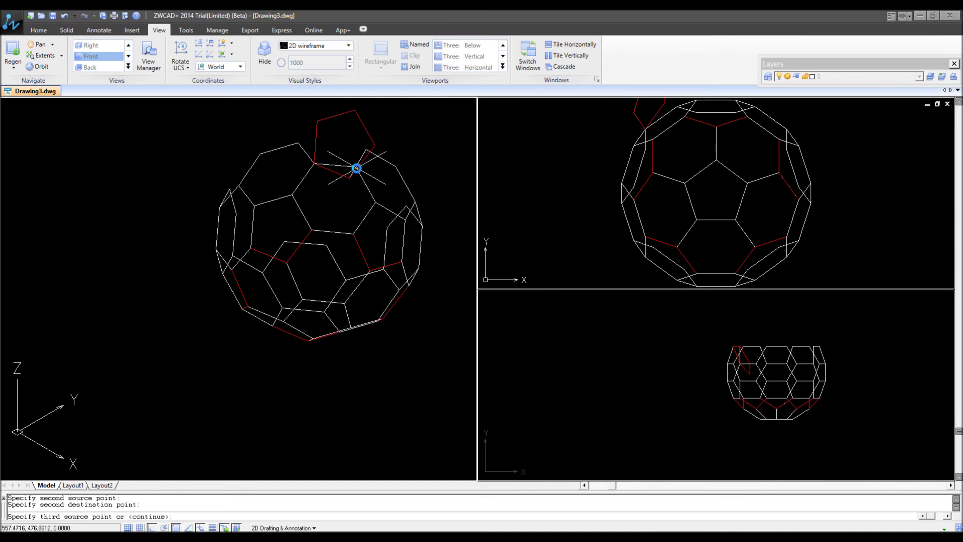
pyautogui.click(317, 121)
pyautogui.click(298, 144)
# Polar-array the top red pentagon into five copies over 360° around the ball
pyautogui.write('AR')
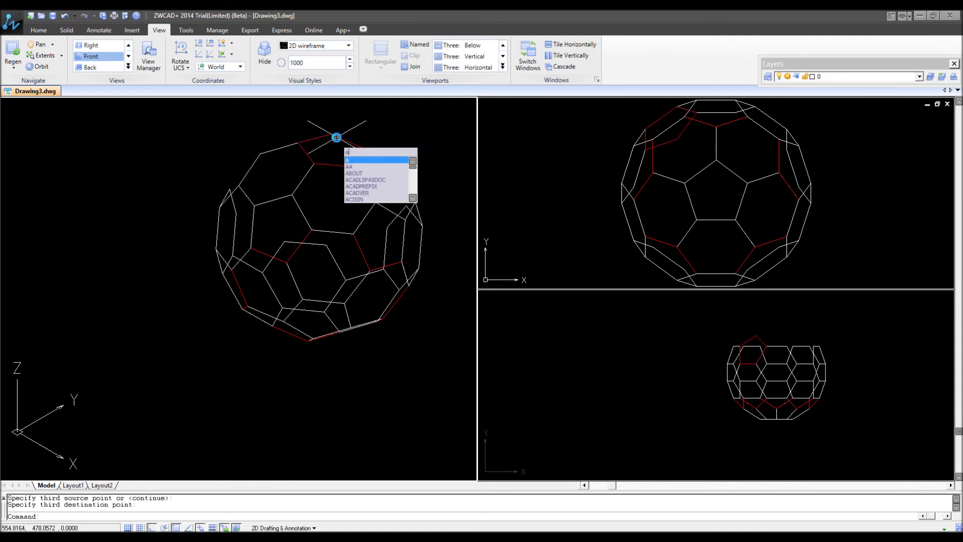
pyautogui.press('Return')
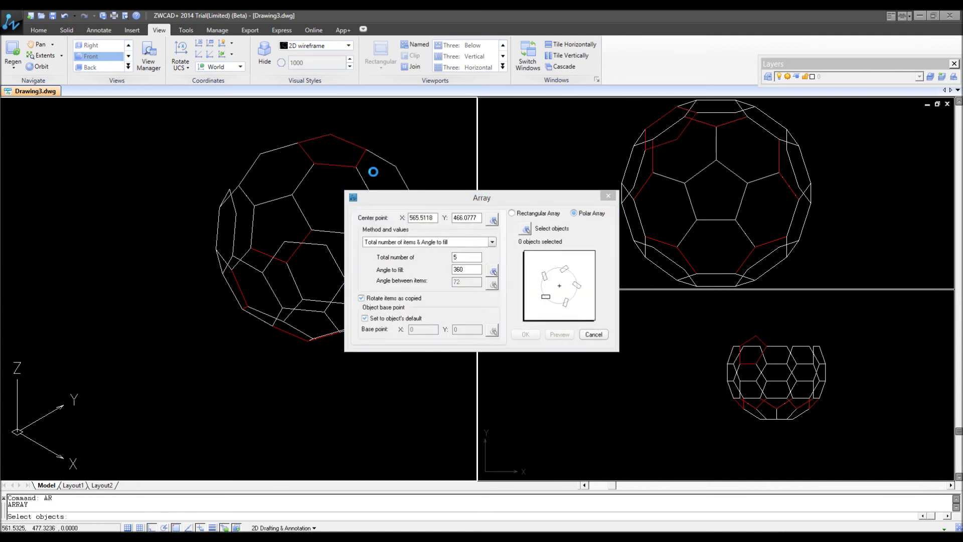
pyautogui.click(526, 230)
pyautogui.click(321, 138)
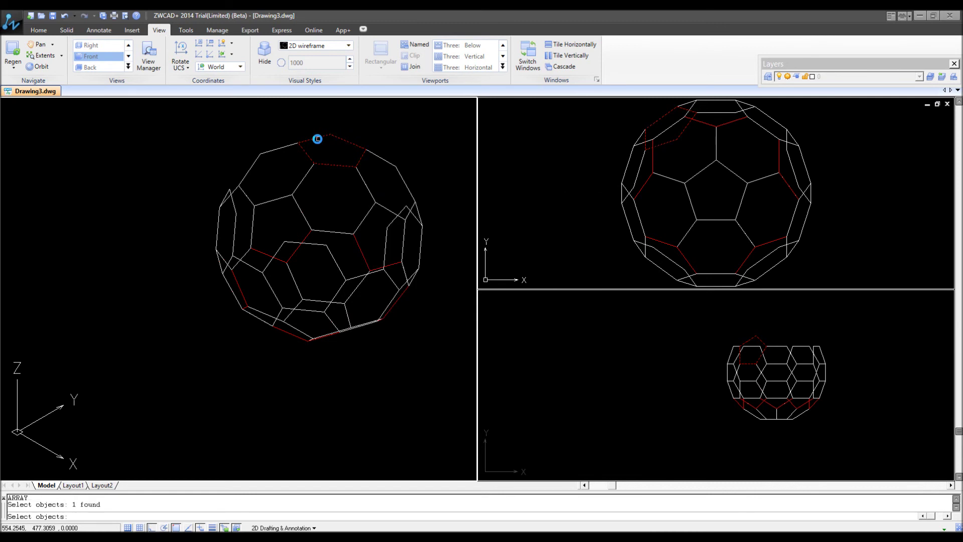
pyautogui.press('Return')
pyautogui.click(559, 335)
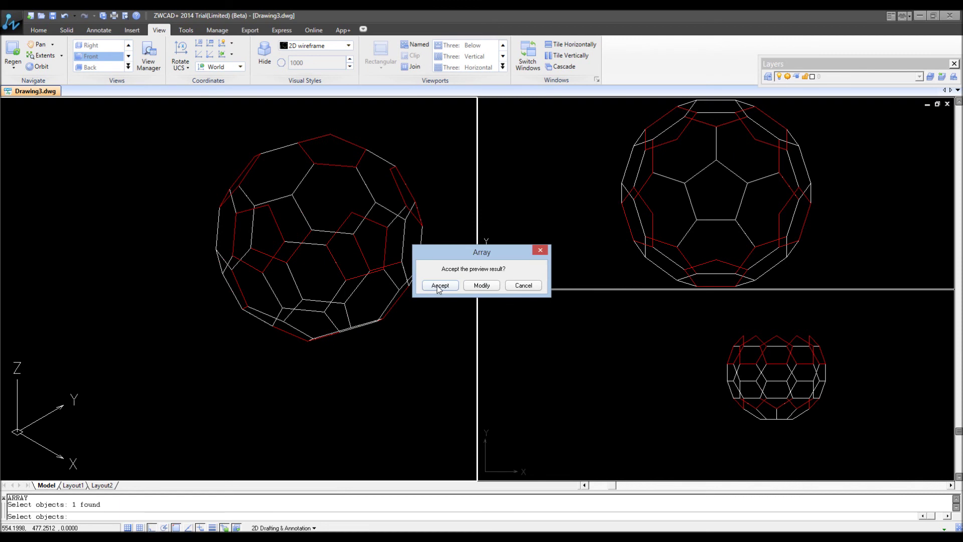
pyautogui.click(438, 286)
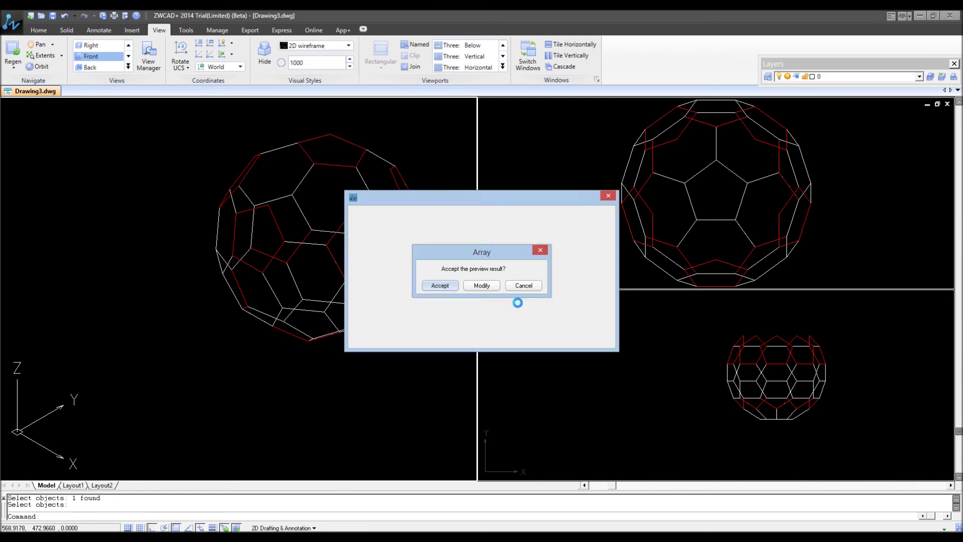
pyautogui.rightClick(280, 145)
pyautogui.click(289, 148)
# Place the white hexagon copy above the ball
pyautogui.press('Return')
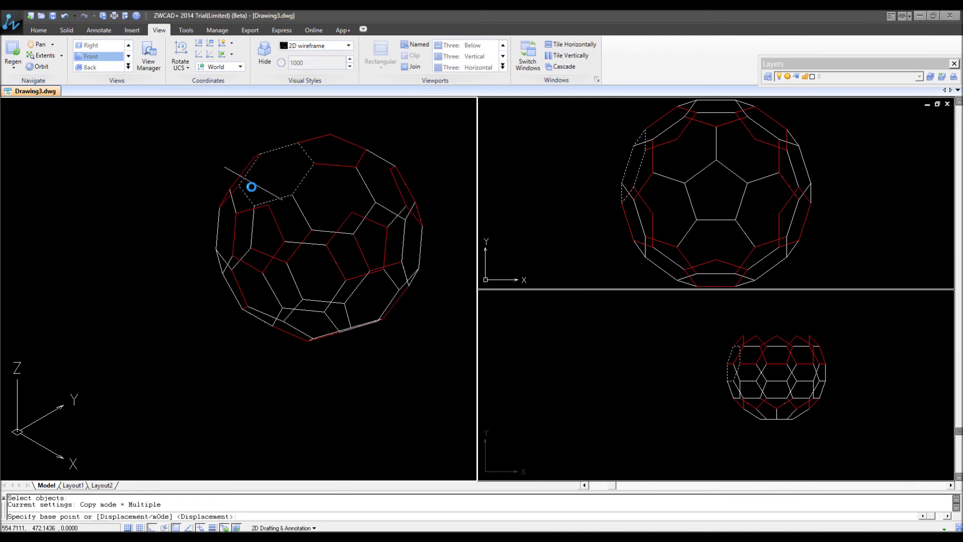
pyautogui.click(253, 203)
pyautogui.click(260, 153)
pyautogui.press('Return')
pyautogui.scroll(2, 297, 103)
pyautogui.scroll(3, 267, 208)
# Align the hexagon copy onto the ball's top rim with three corner point pairs
pyautogui.write('al')
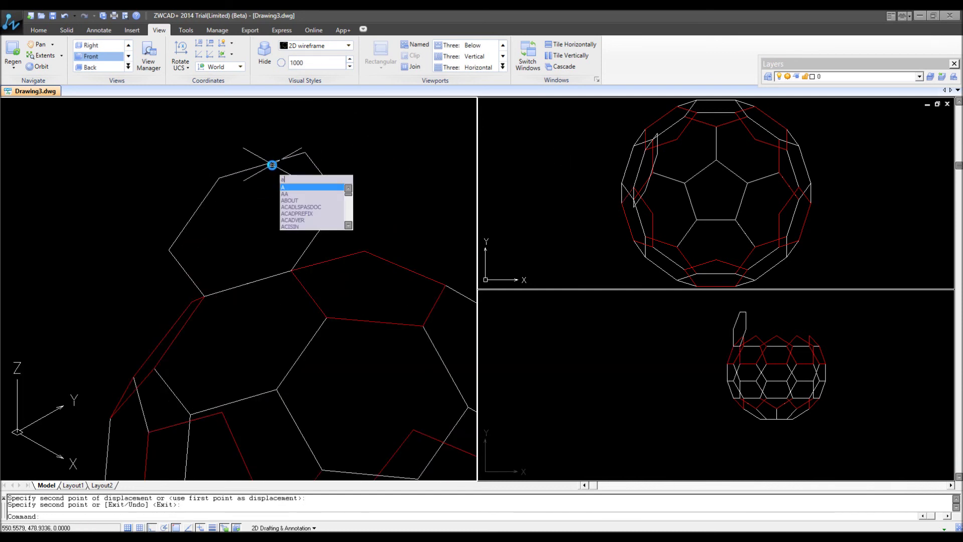
pyautogui.press('Return')
pyautogui.click(348, 159)
pyautogui.click(239, 179)
pyautogui.press('Return')
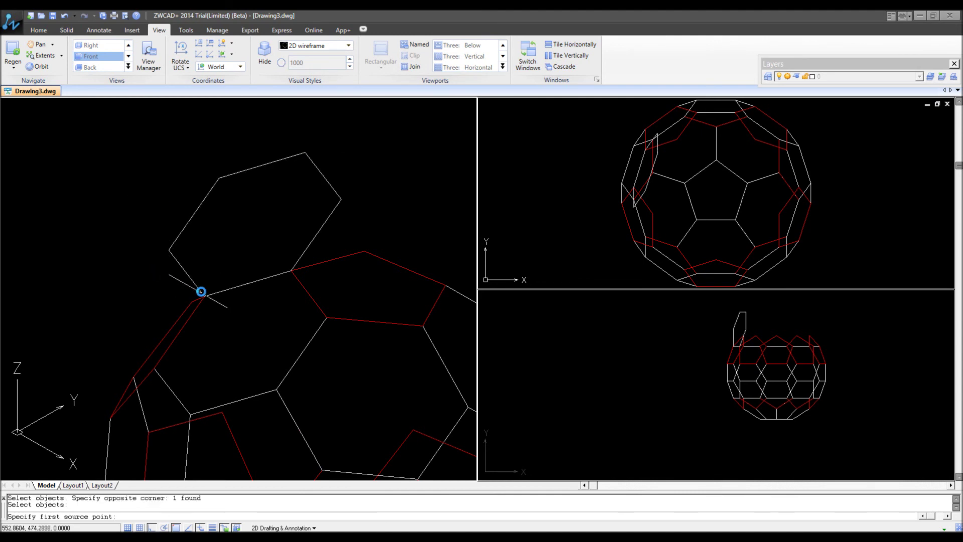
pyautogui.click(202, 294)
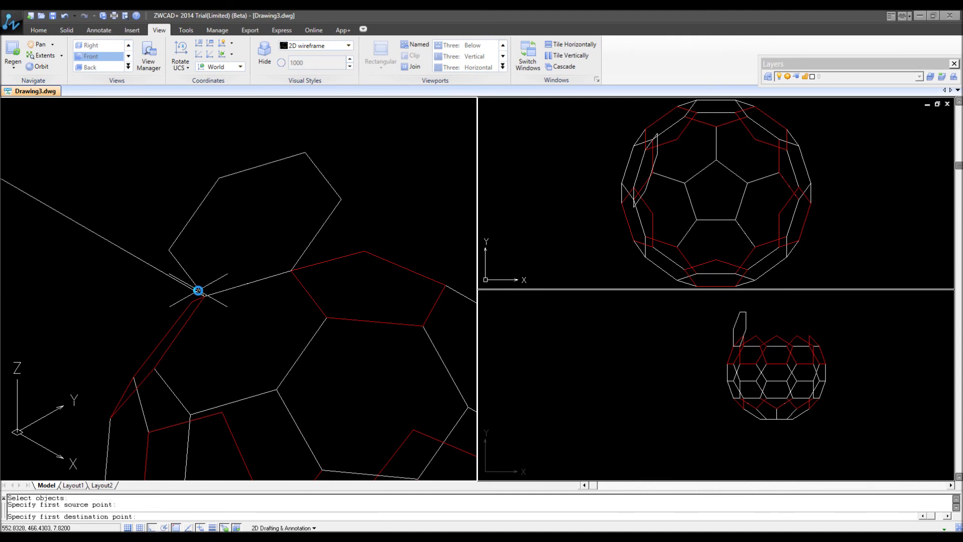
pyautogui.click(206, 297)
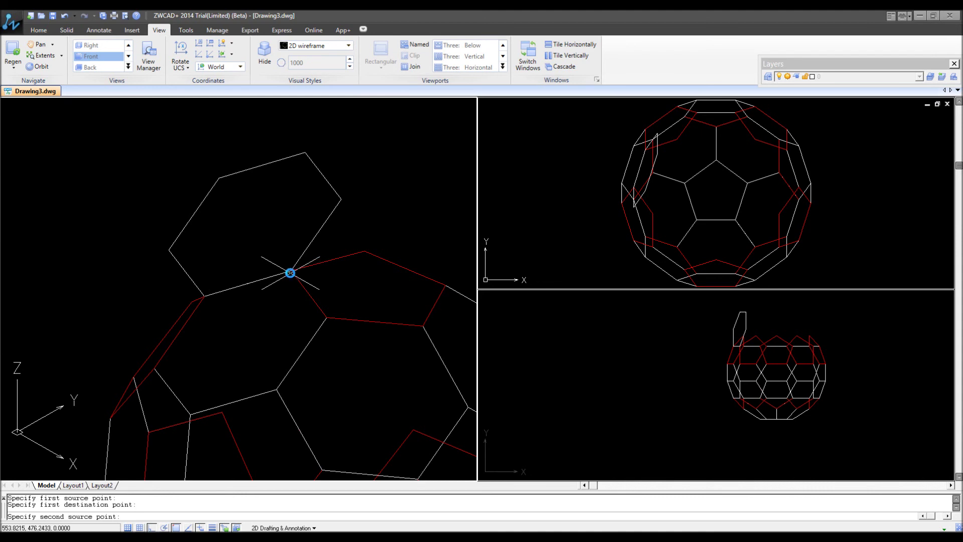
pyautogui.click(290, 270)
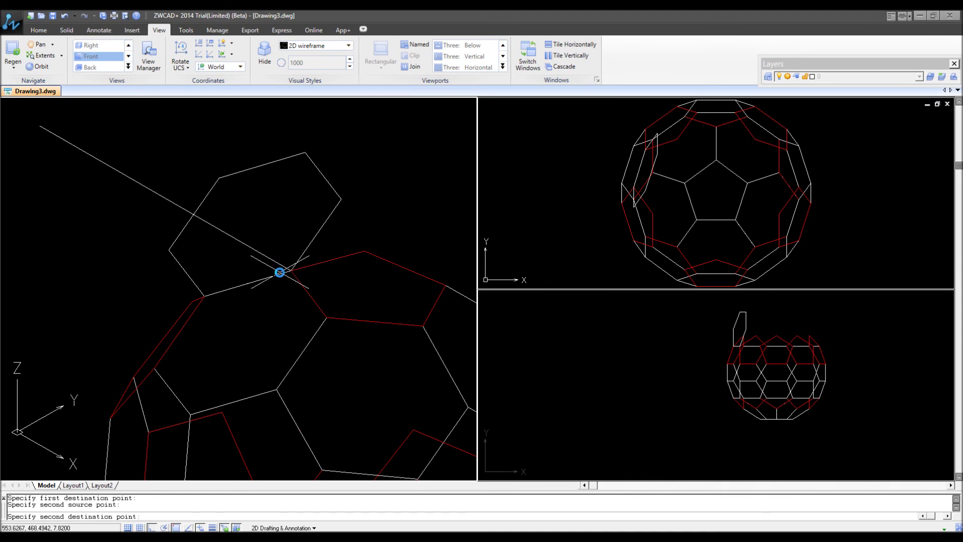
pyautogui.click(287, 271)
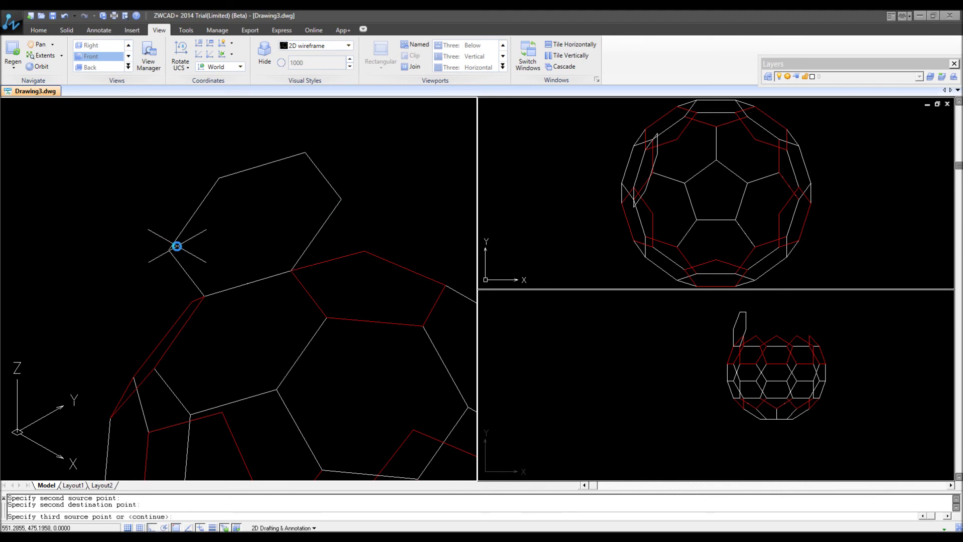
pyautogui.click(171, 244)
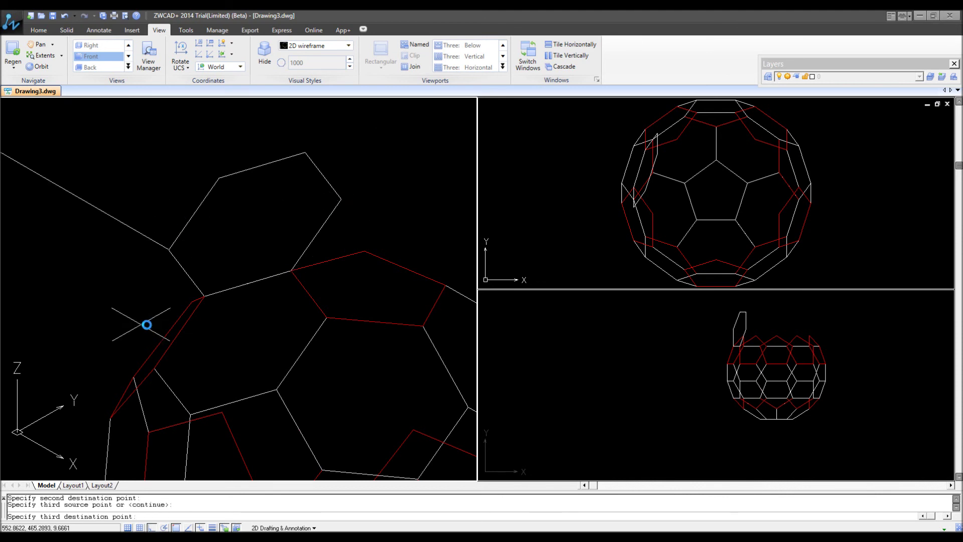
pyautogui.click(190, 305)
pyautogui.scroll(-5, 384, 245)
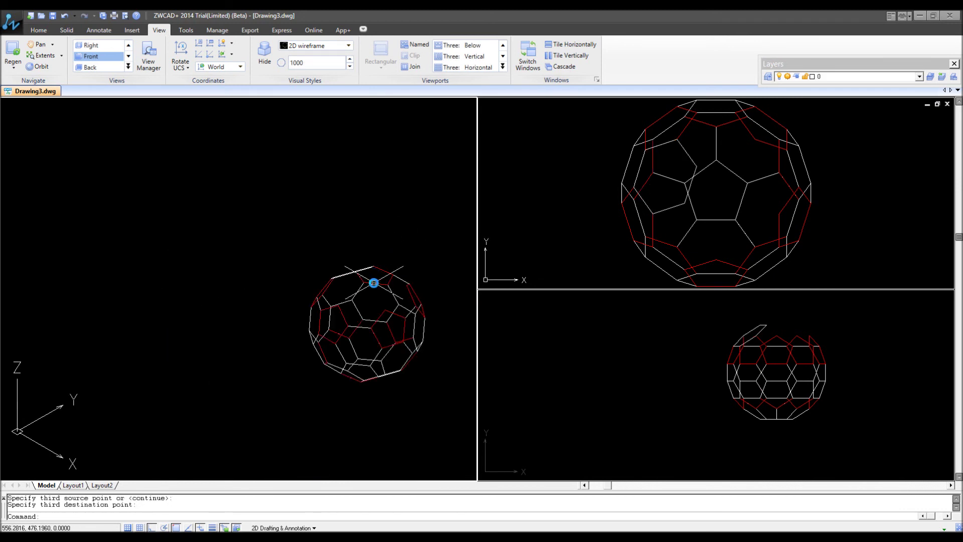
# Polar-array the new hexagon into a ring of five around the ball's top
pyautogui.write('aAR')
pyautogui.press('Return')
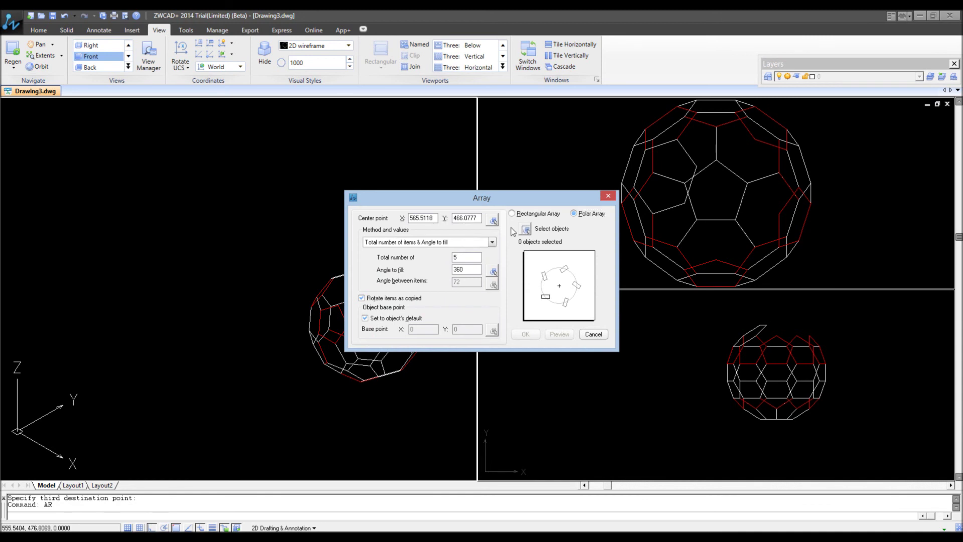
pyautogui.click(526, 229)
pyautogui.click(344, 275)
pyautogui.press('Return')
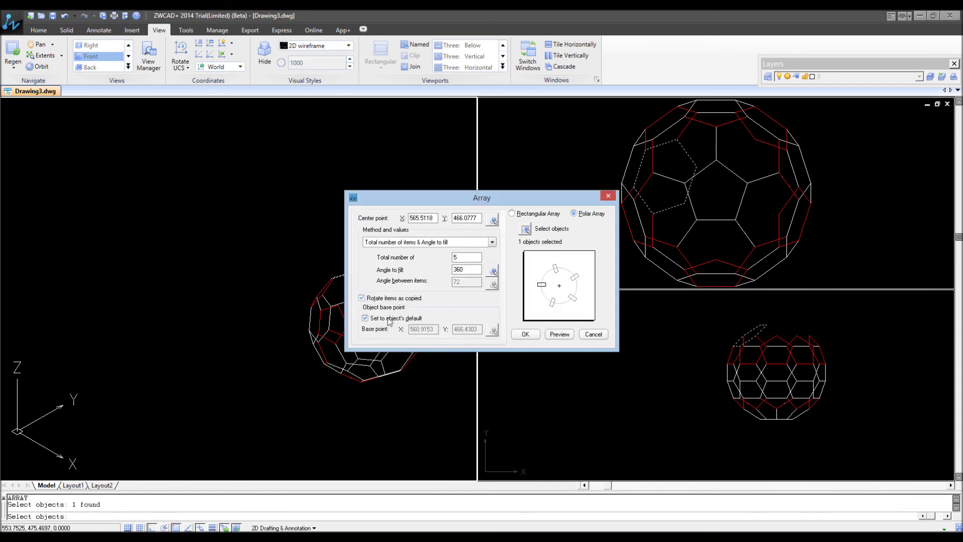
pyautogui.click(559, 334)
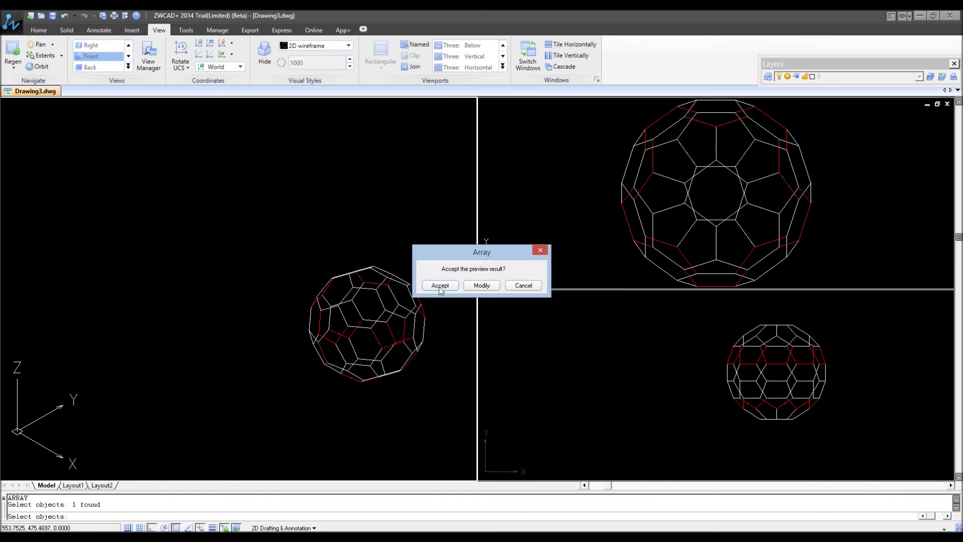
pyautogui.click(440, 289)
# Shade the ball with the Flat+Edges visual style
pyautogui.scroll(3, 380, 312)
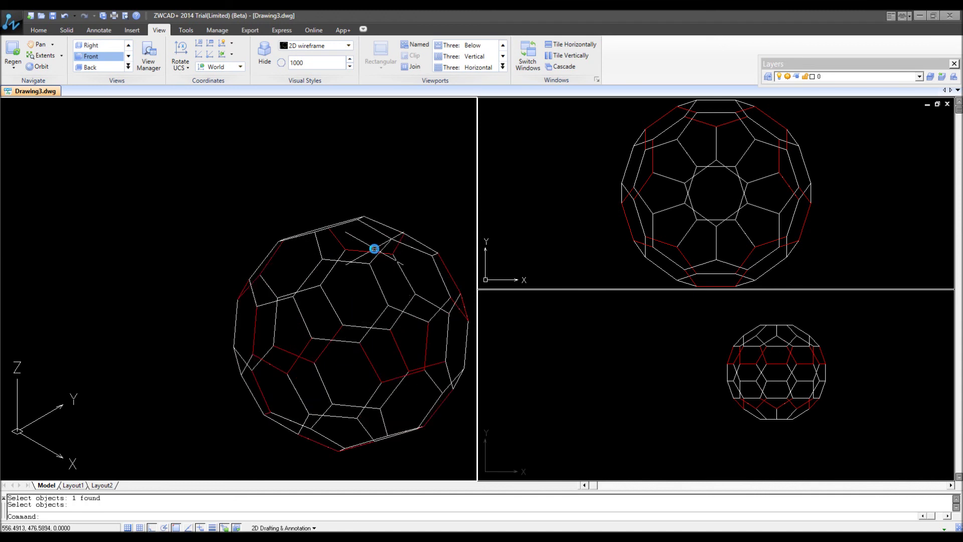
pyautogui.click(348, 46)
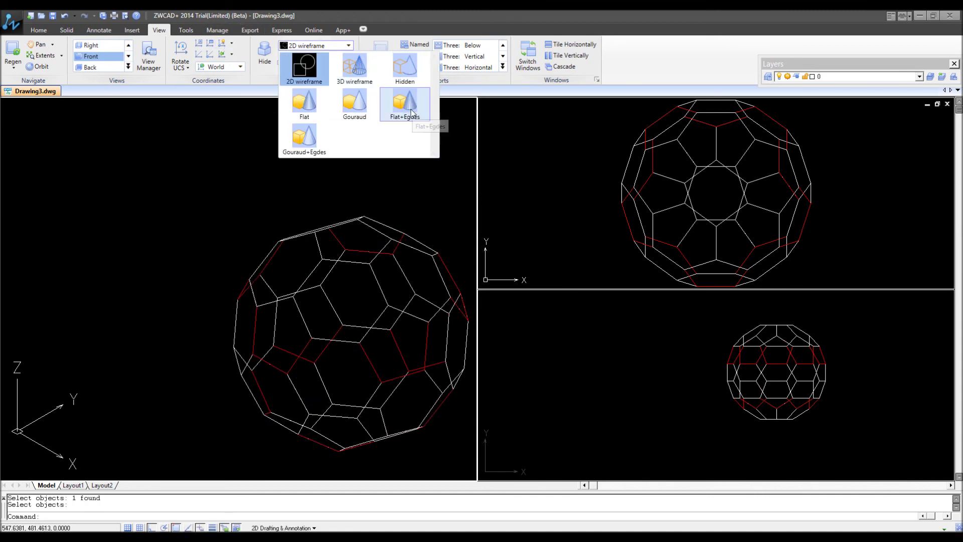
pyautogui.click(405, 105)
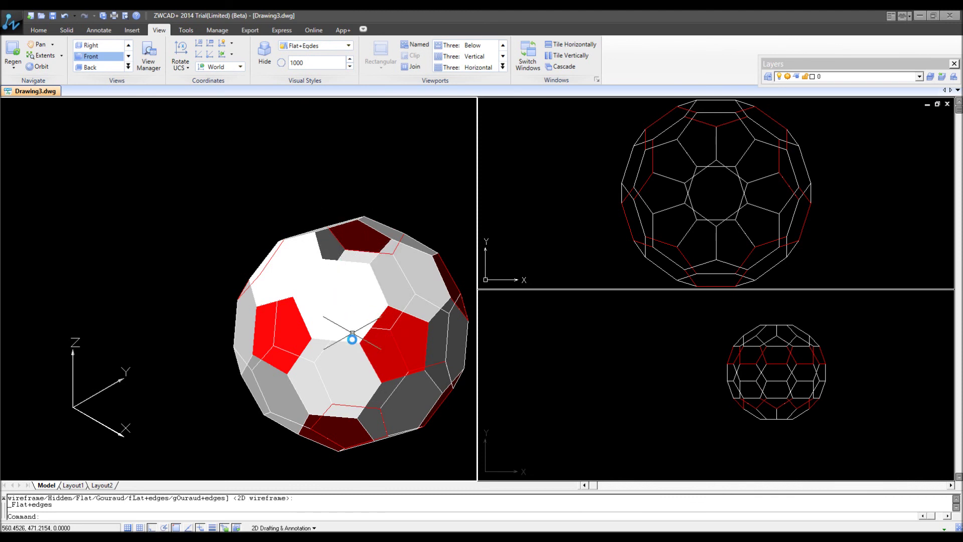
pyautogui.write('CO')
pyautogui.press('Return')
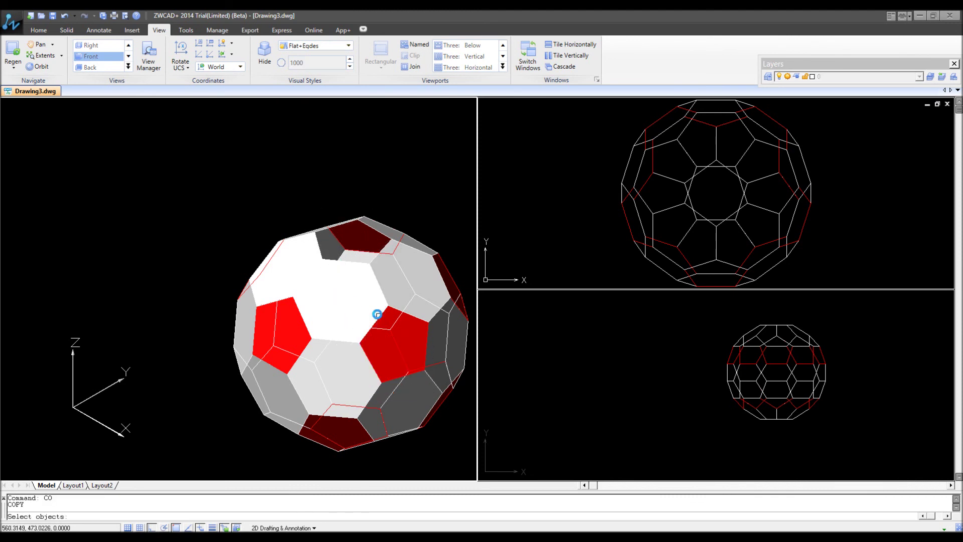
# Copy a red pentagon to a spot above the ball
pyautogui.click(356, 294)
pyautogui.click(436, 387)
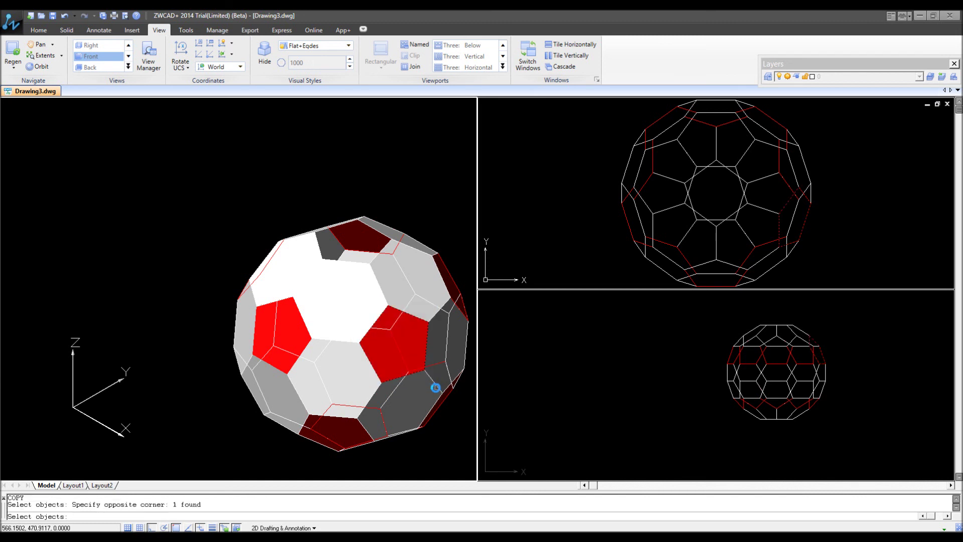
pyautogui.press('Return')
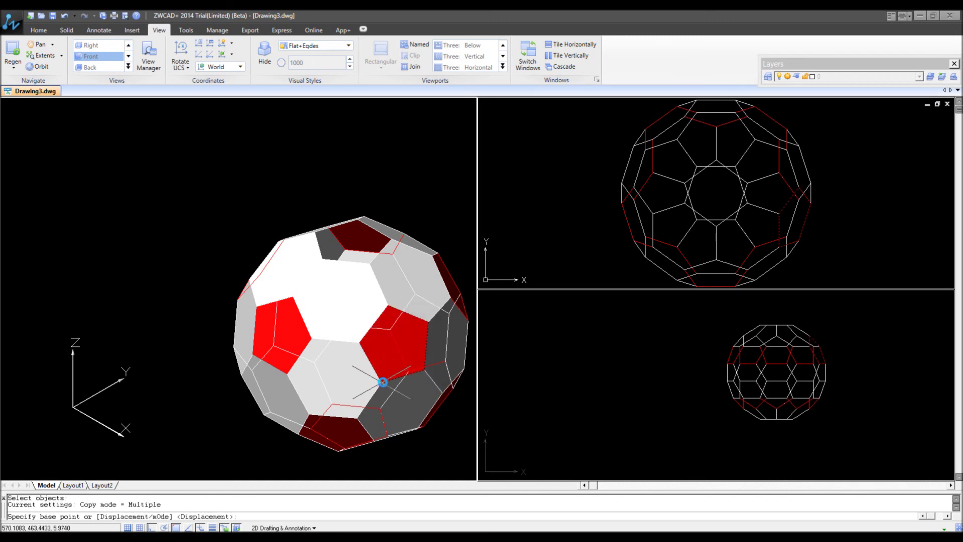
pyautogui.click(381, 381)
pyautogui.scroll(2, 313, 235)
pyautogui.click(315, 234)
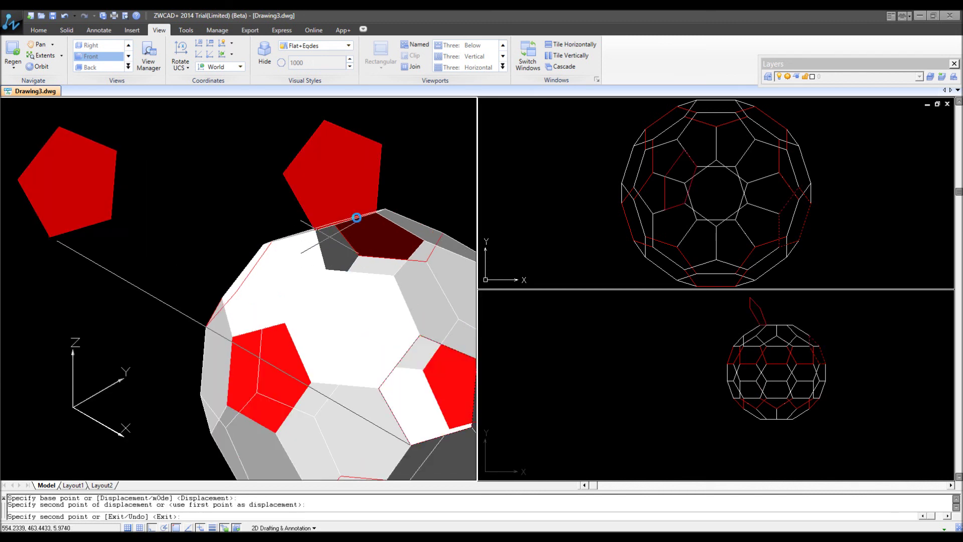
pyautogui.scroll(3, 316, 237)
pyautogui.press('Return')
# Align the pentagon copy against a hexagon edge at the ball's top with three point pairs
pyautogui.rightClick(319, 242)
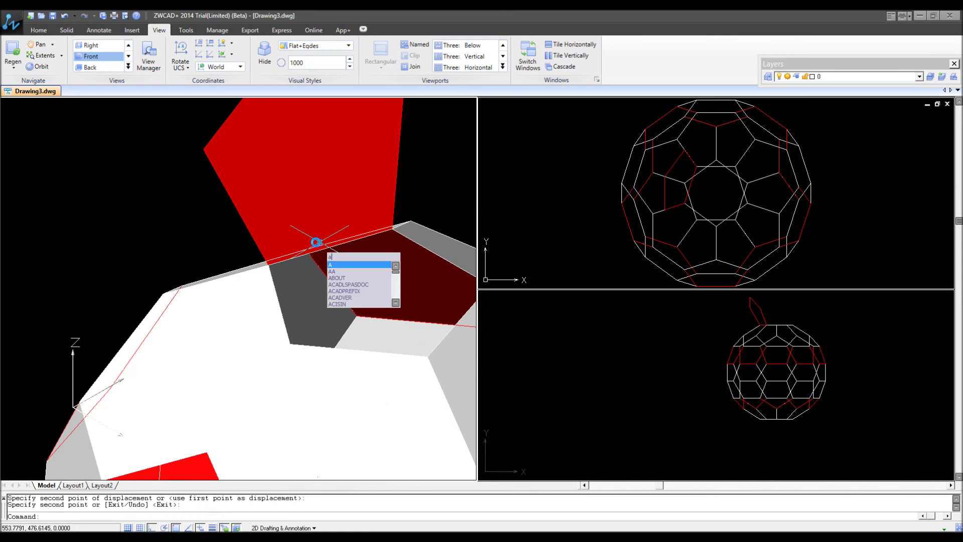
pyautogui.click(346, 266)
pyautogui.click(183, 197)
pyautogui.click(257, 249)
pyautogui.press('Return')
pyautogui.click(267, 265)
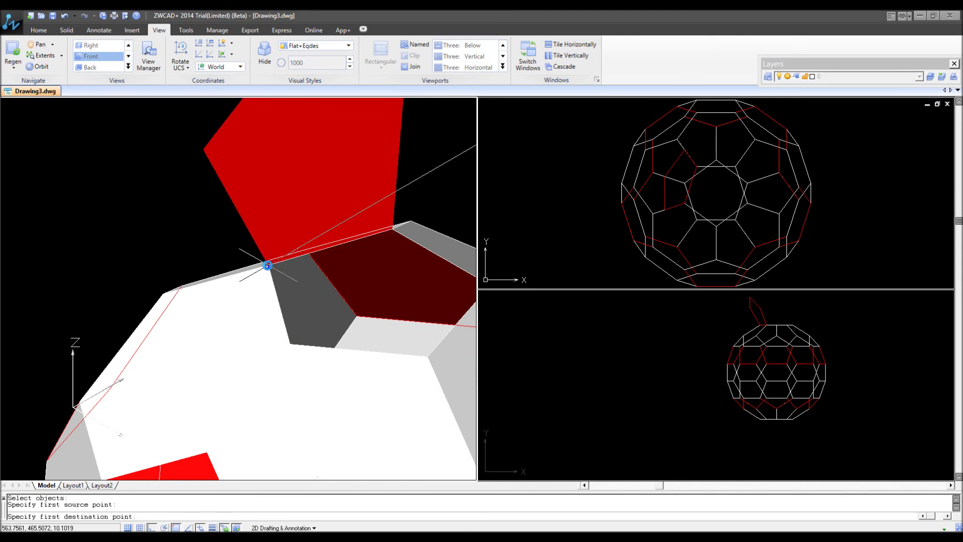
pyautogui.click(267, 265)
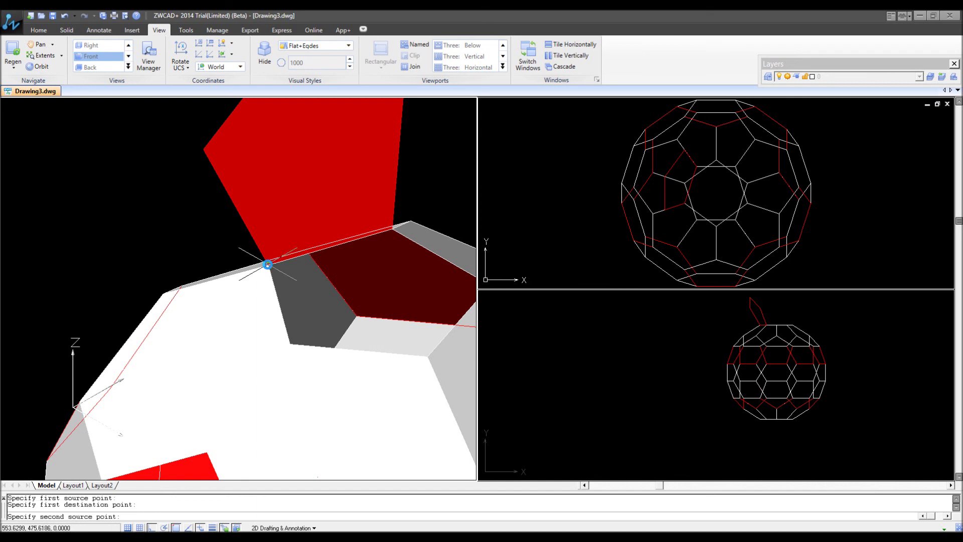
pyautogui.click(393, 230)
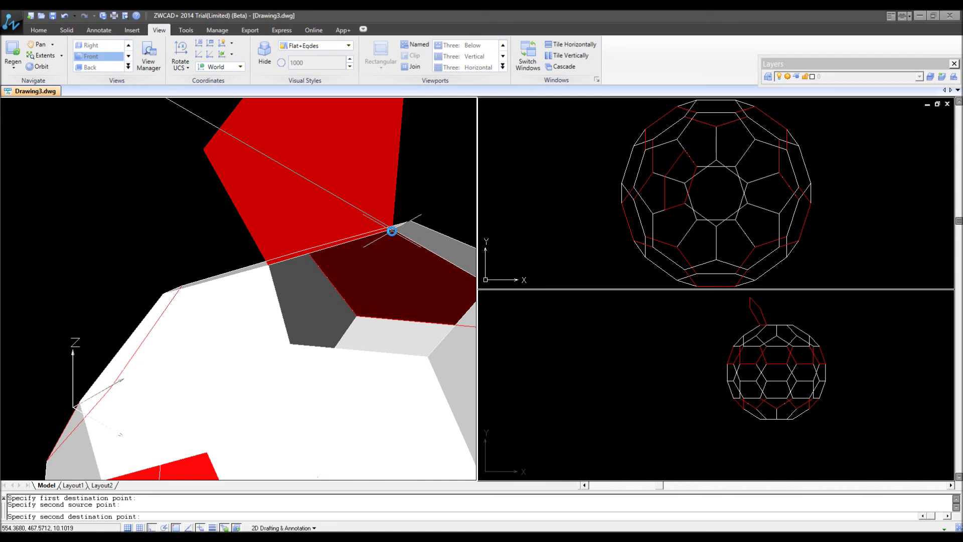
pyautogui.click(391, 228)
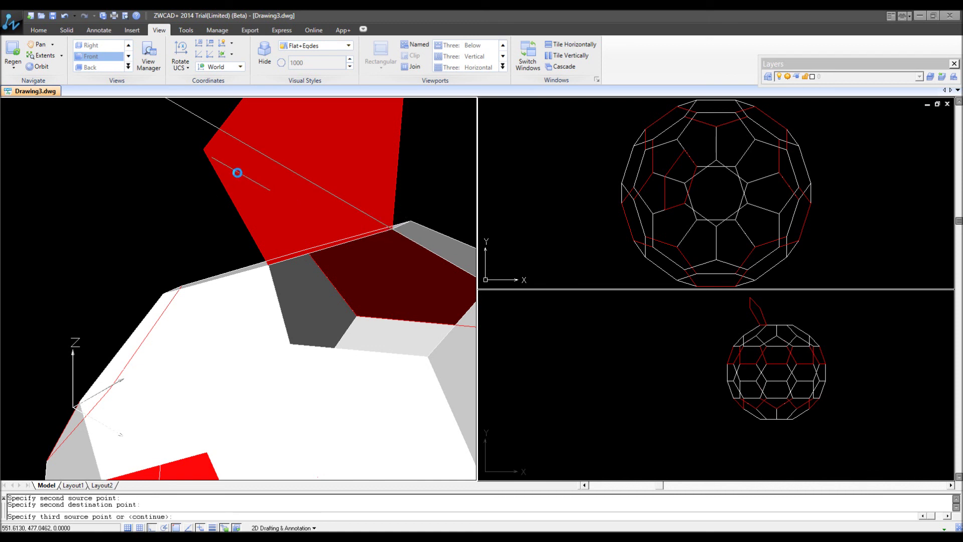
pyautogui.click(202, 148)
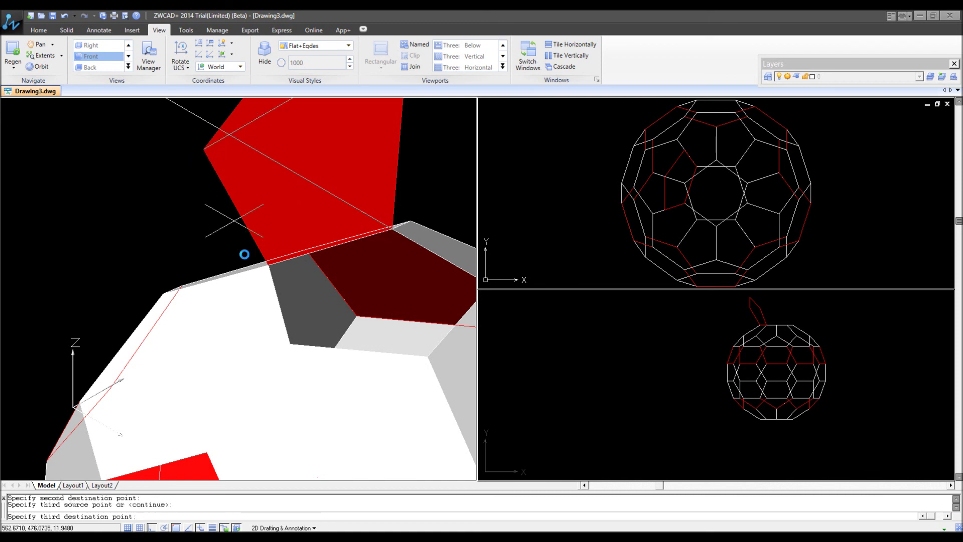
pyautogui.click(290, 341)
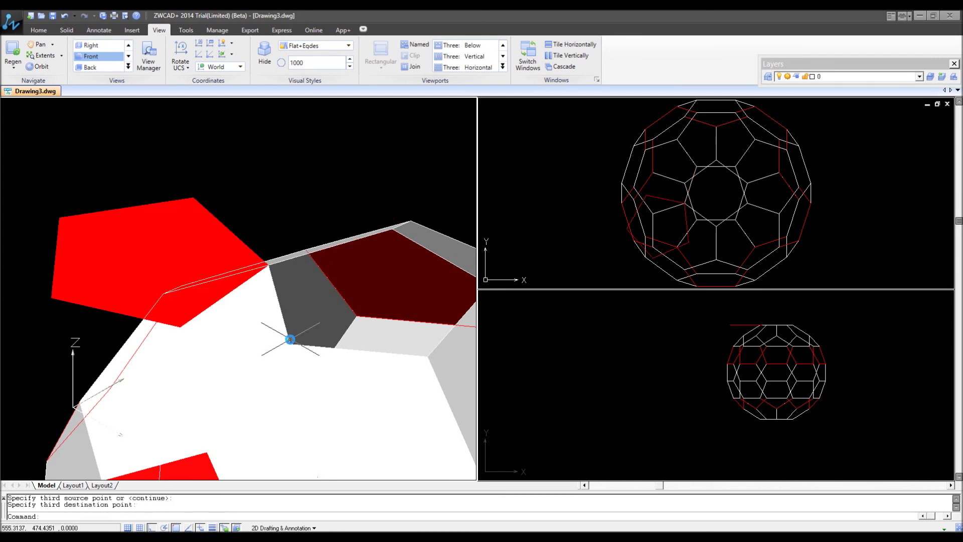
pyautogui.press('Return')
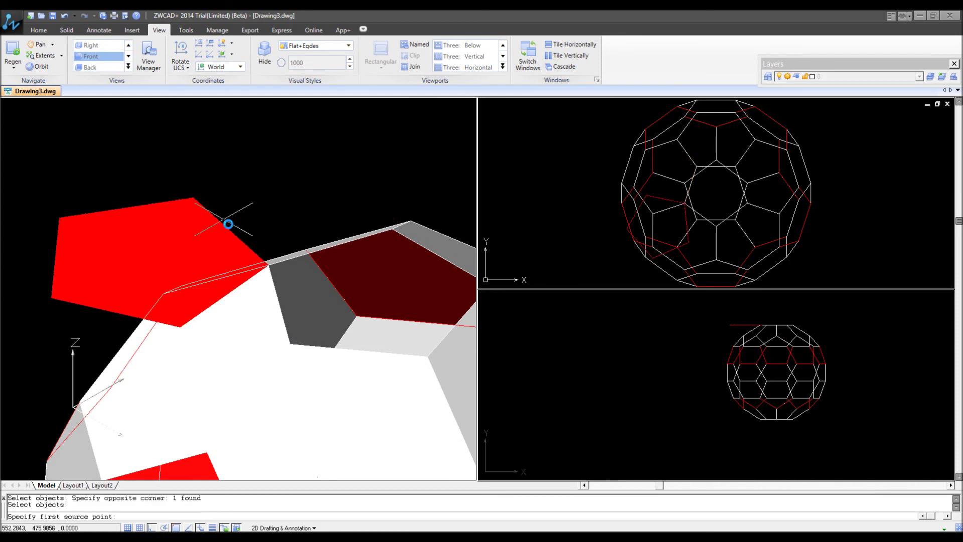
pyautogui.press('Escape')
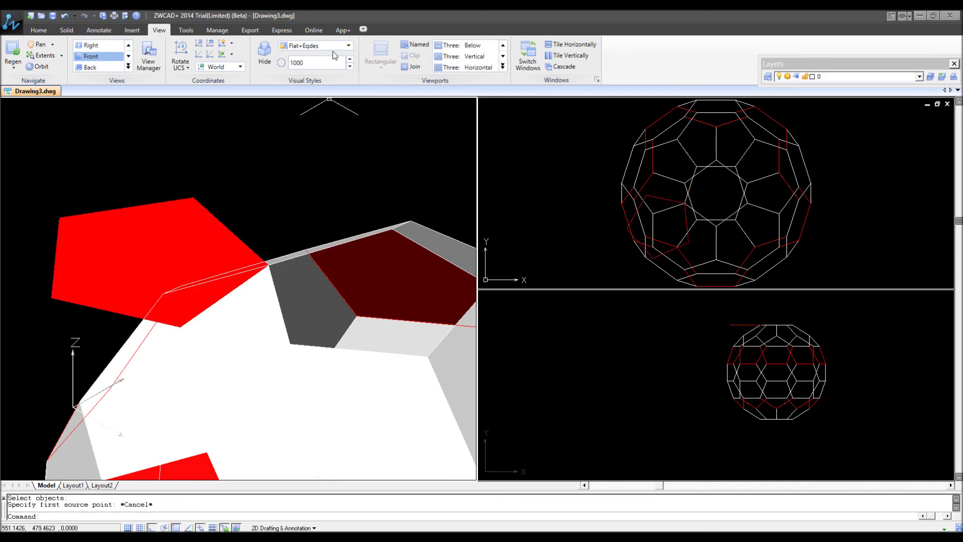
# Switch to 2D Wireframe and select the copied red pentagon for aligning
pyautogui.click(331, 50)
pyautogui.click(307, 69)
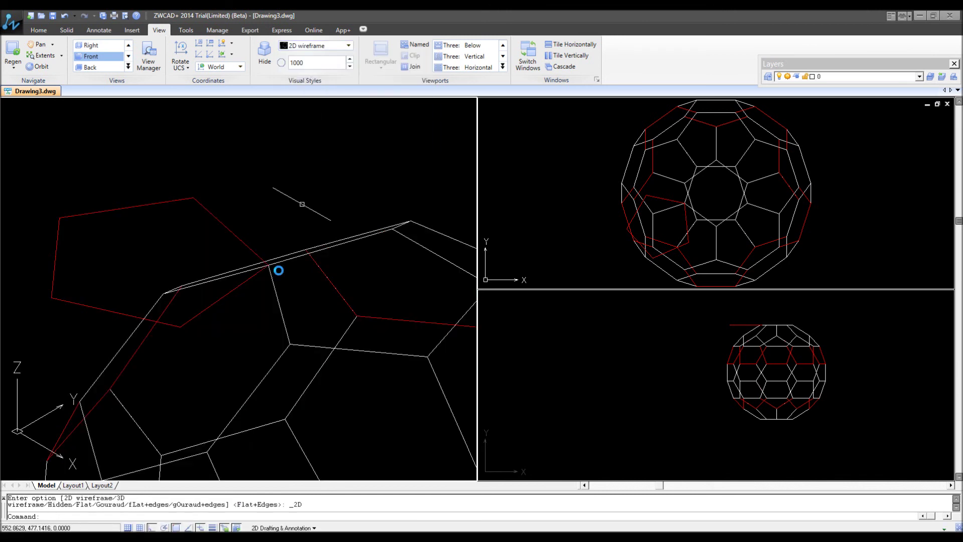
pyautogui.rightClick(228, 214)
pyautogui.click(248, 230)
pyautogui.click(242, 196)
pyautogui.click(186, 216)
pyautogui.press('Return')
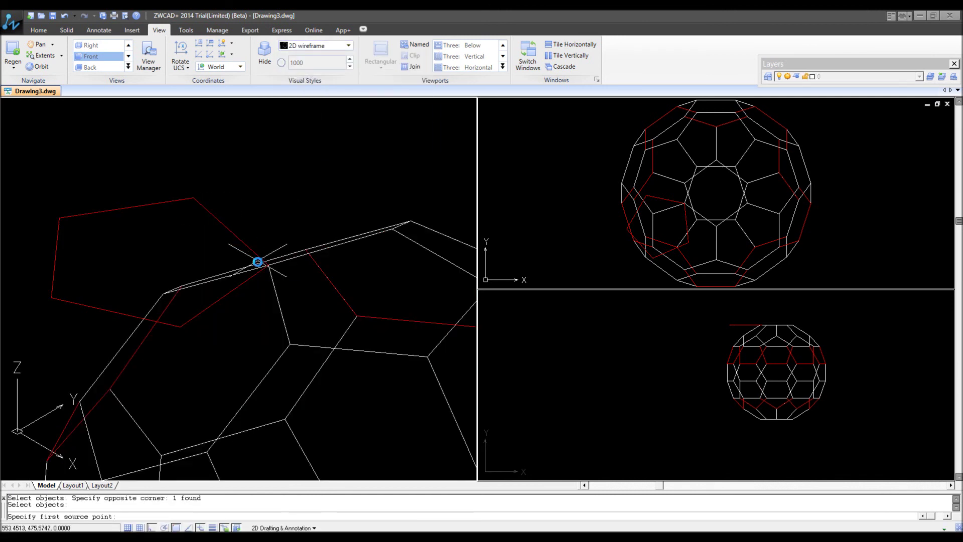
# Seat the pentagon in the top opening by snapping three source/destination endpoint pairs
pyautogui.click(269, 267)
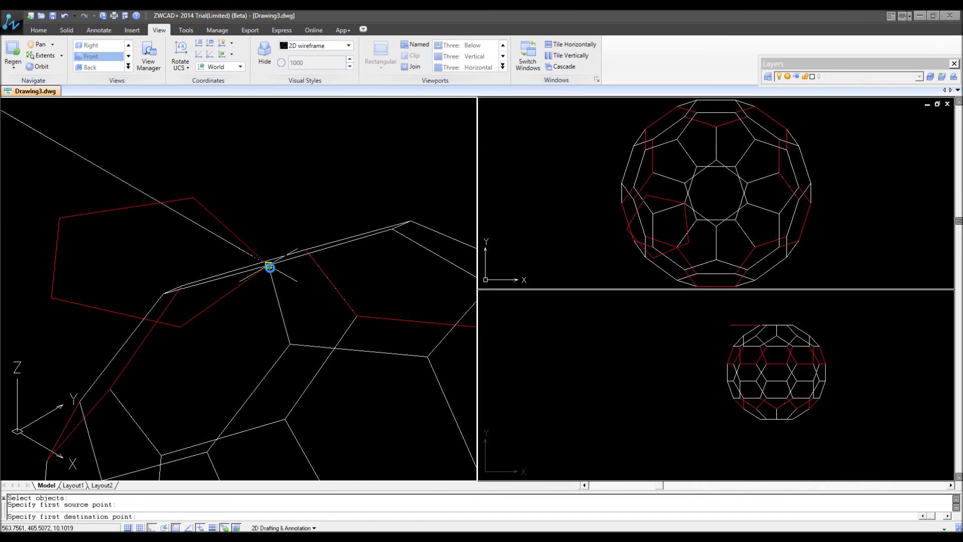
pyautogui.click(193, 197)
pyautogui.click(402, 234)
pyautogui.click(398, 233)
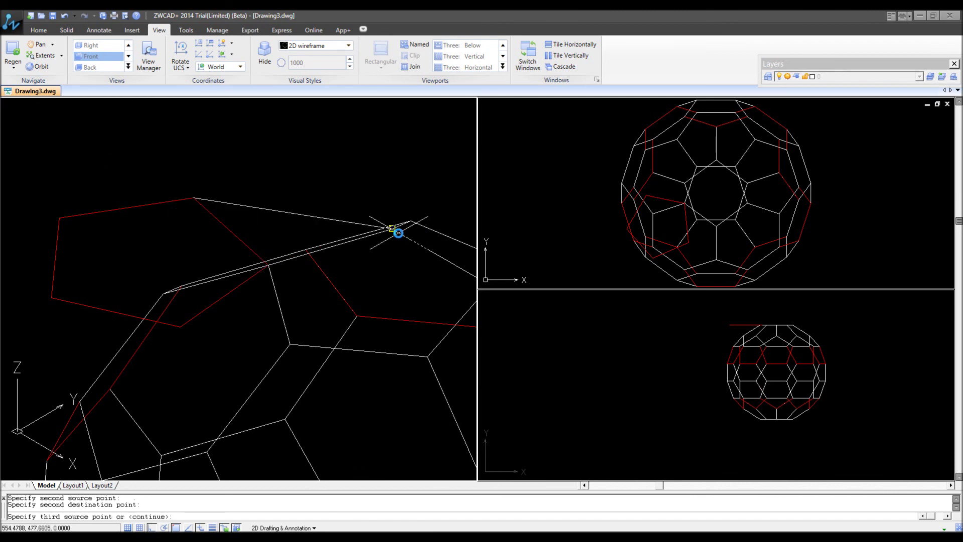
pyautogui.click(181, 325)
pyautogui.click(287, 342)
pyautogui.scroll(-2, 333, 275)
pyautogui.scroll(-4, 329, 332)
pyautogui.scroll(3, 330, 332)
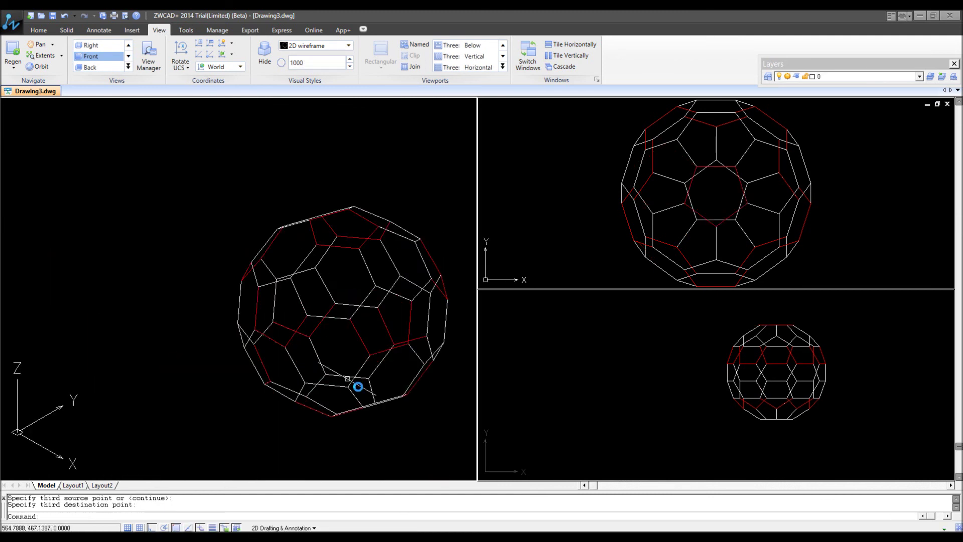
pyautogui.scroll(-1, 355, 387)
# Shade the soccer ball with SH in the left, top-right and bottom-right viewports
pyautogui.write('SH')
pyautogui.press('Return')
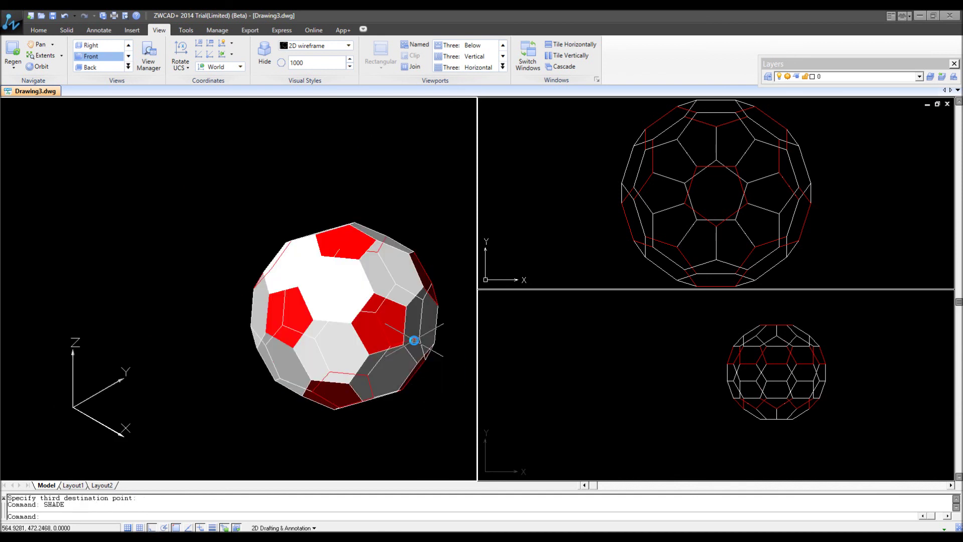
pyautogui.click(727, 189)
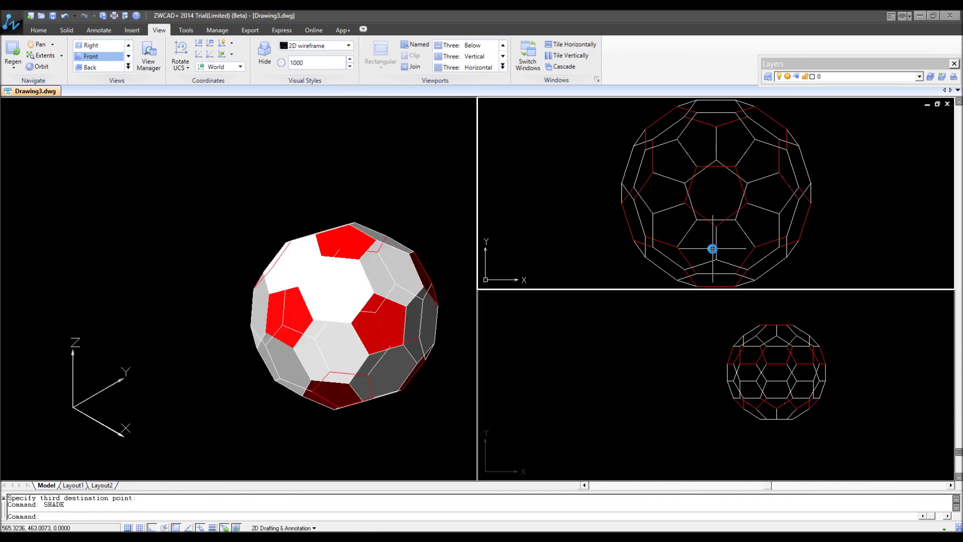
pyautogui.press('Return')
pyautogui.click(668, 359)
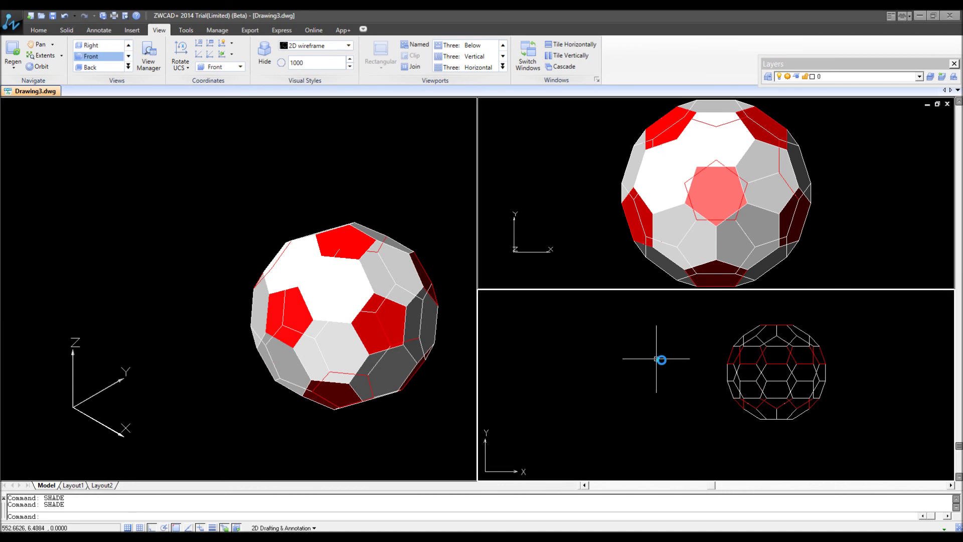
pyautogui.write('SH')
pyautogui.press('Return')
# Reduce the layout to a single viewport showing the shaded ball
pyautogui.click(753, 212)
pyautogui.click(503, 45)
pyautogui.click(503, 45)
pyautogui.click(503, 45)
pyautogui.click(454, 45)
pyautogui.scroll(-5, 547, 288)
pyautogui.scroll(2, 520, 202)
pyautogui.click(128, 56)
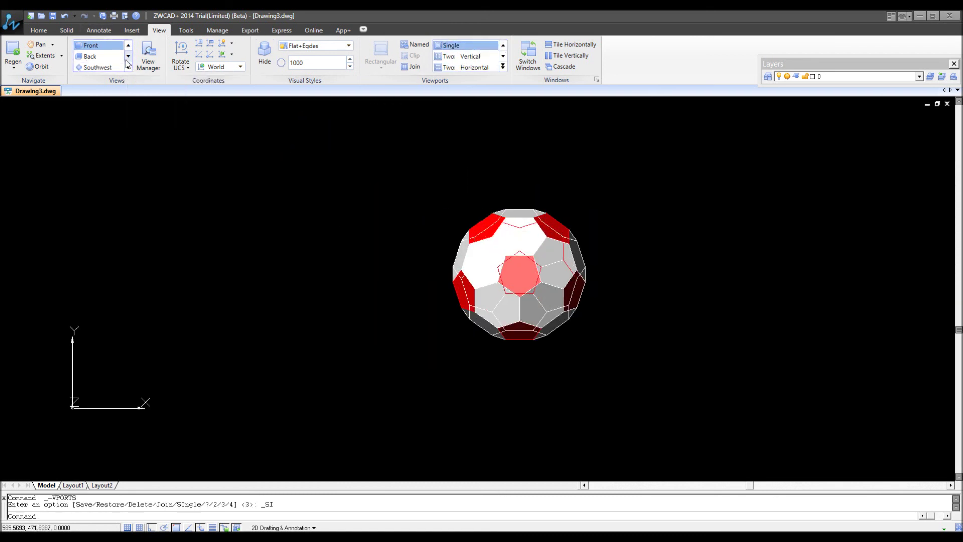
# Set the Southwest preset view, then orbit the ball upward to a tilted angle
pyautogui.click(97, 57)
pyautogui.click(39, 66)
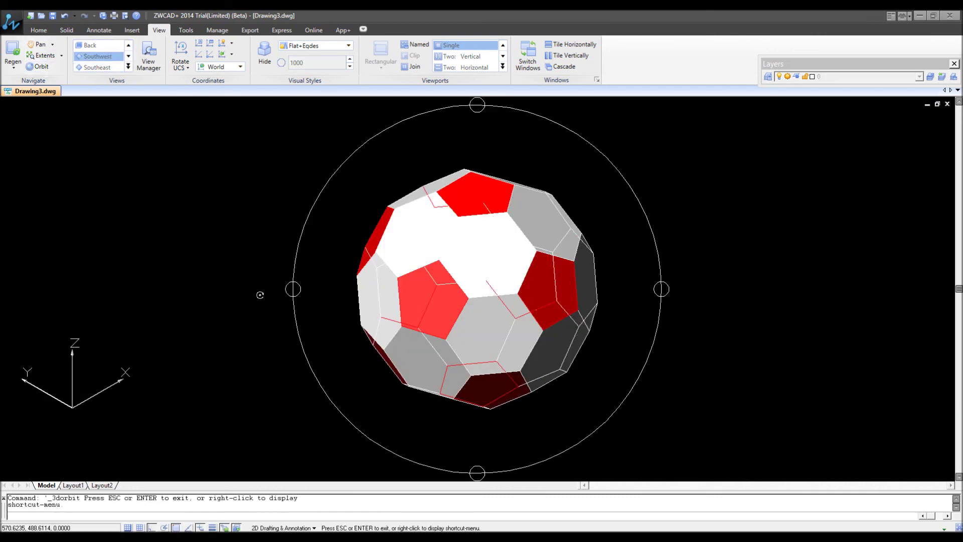
pyautogui.moveTo(566, 369)
pyautogui.mouseDown()
pyautogui.moveTo(419, 328)
pyautogui.moveTo(339, 271)
pyautogui.moveTo(409, 221)
pyautogui.moveTo(701, 269)
pyautogui.moveTo(528, 328)
pyautogui.moveTo(439, 241)
pyautogui.moveTo(502, 301)
pyautogui.moveTo(301, 157)
pyautogui.moveTo(491, 391)
pyautogui.moveTo(541, 269)
pyautogui.mouseUp()
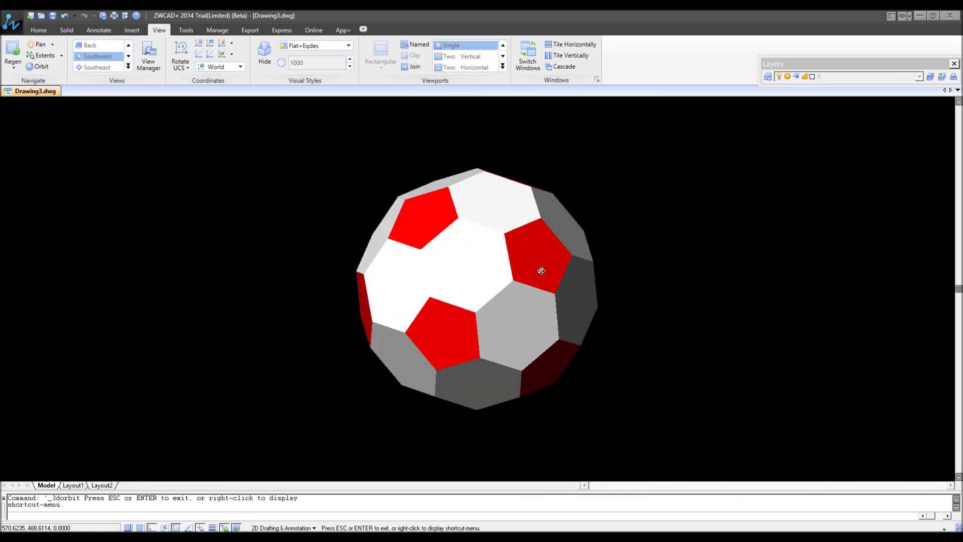